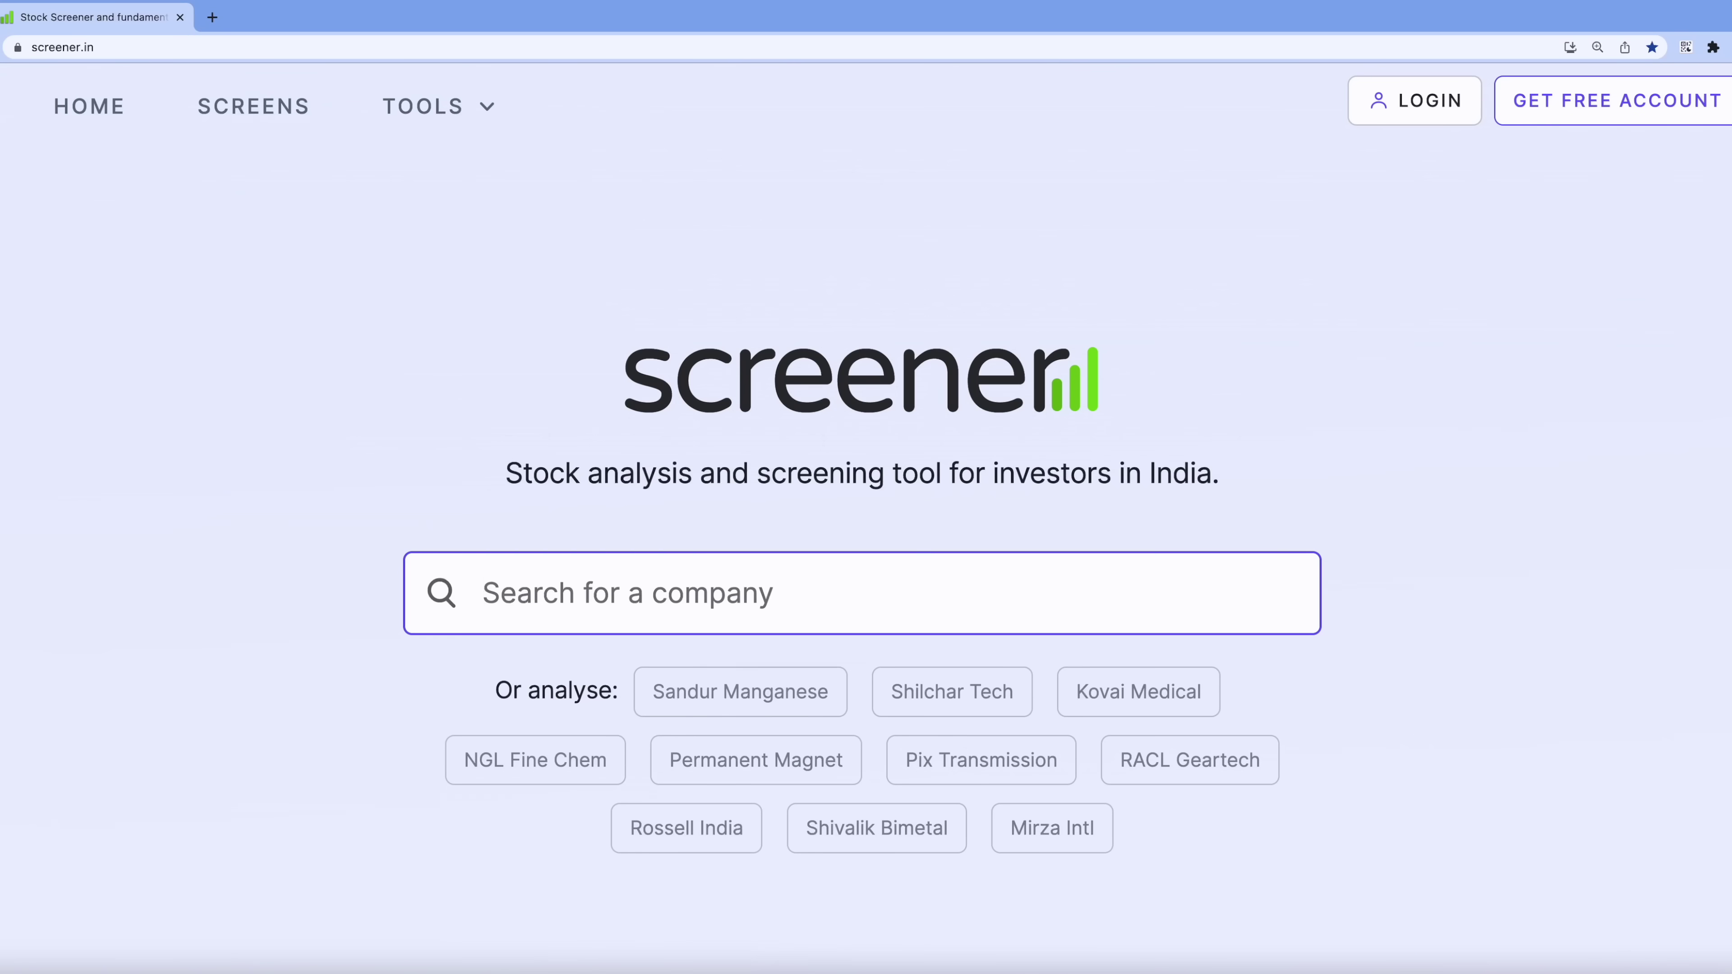
# - Start a new stock screen from the stock screens page and register with a Google account to get access
pyautogui.click(75, 106)
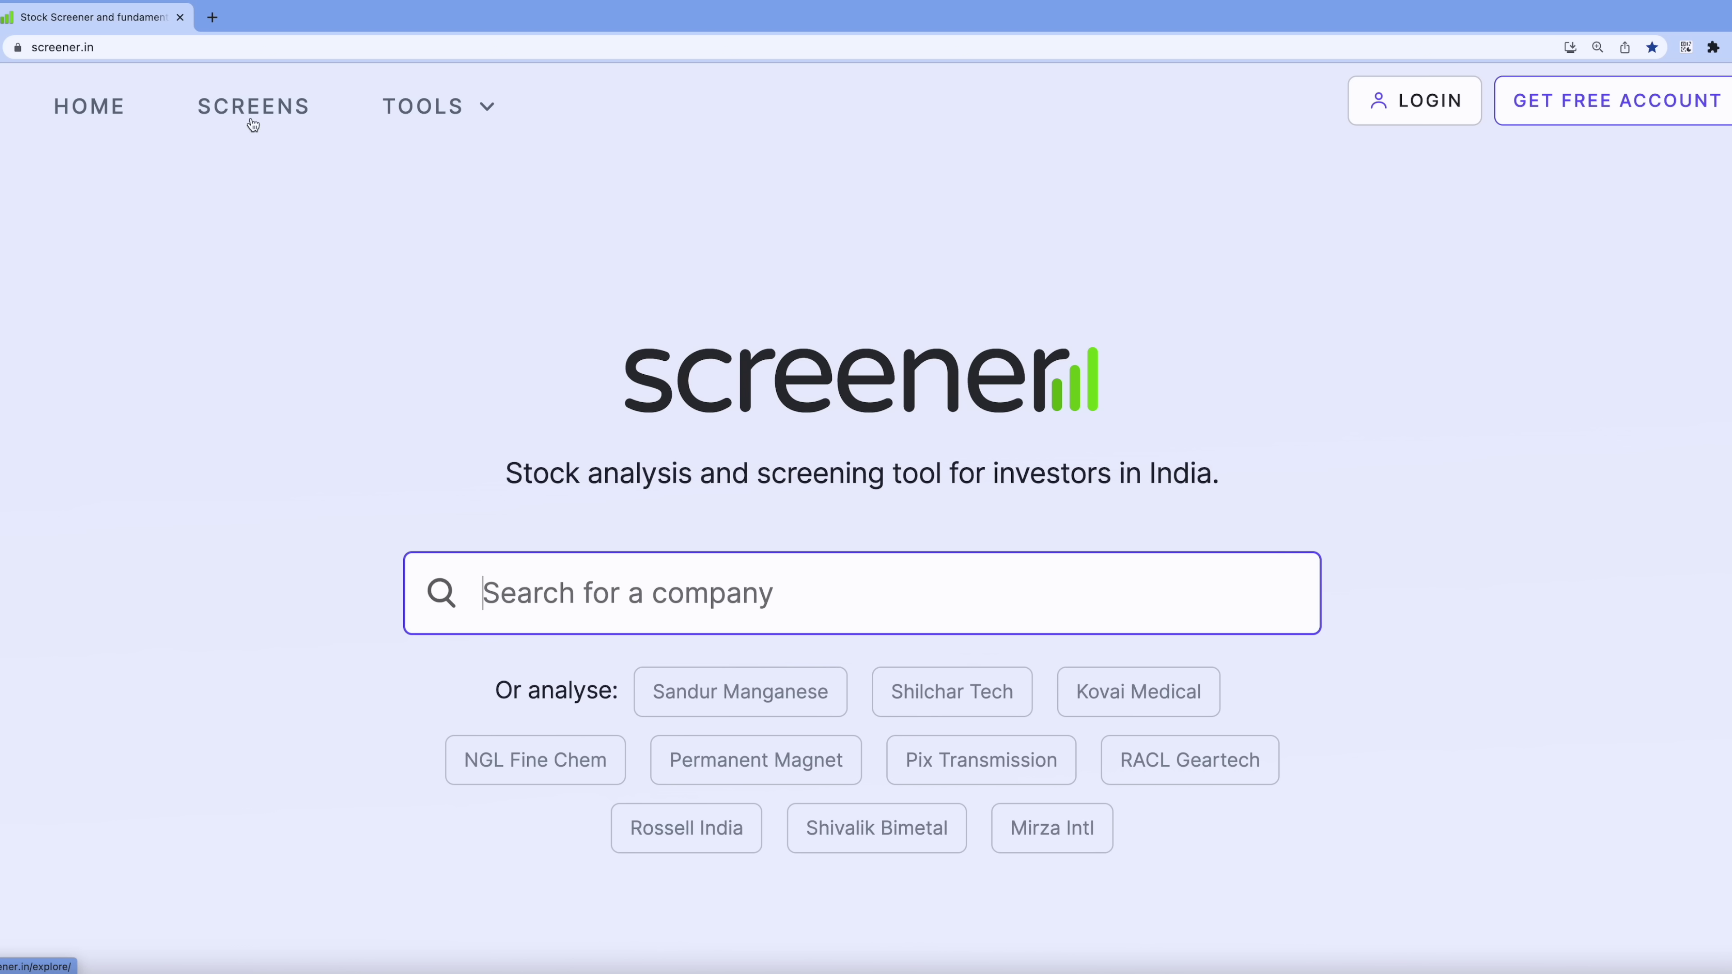
pyautogui.click(266, 110)
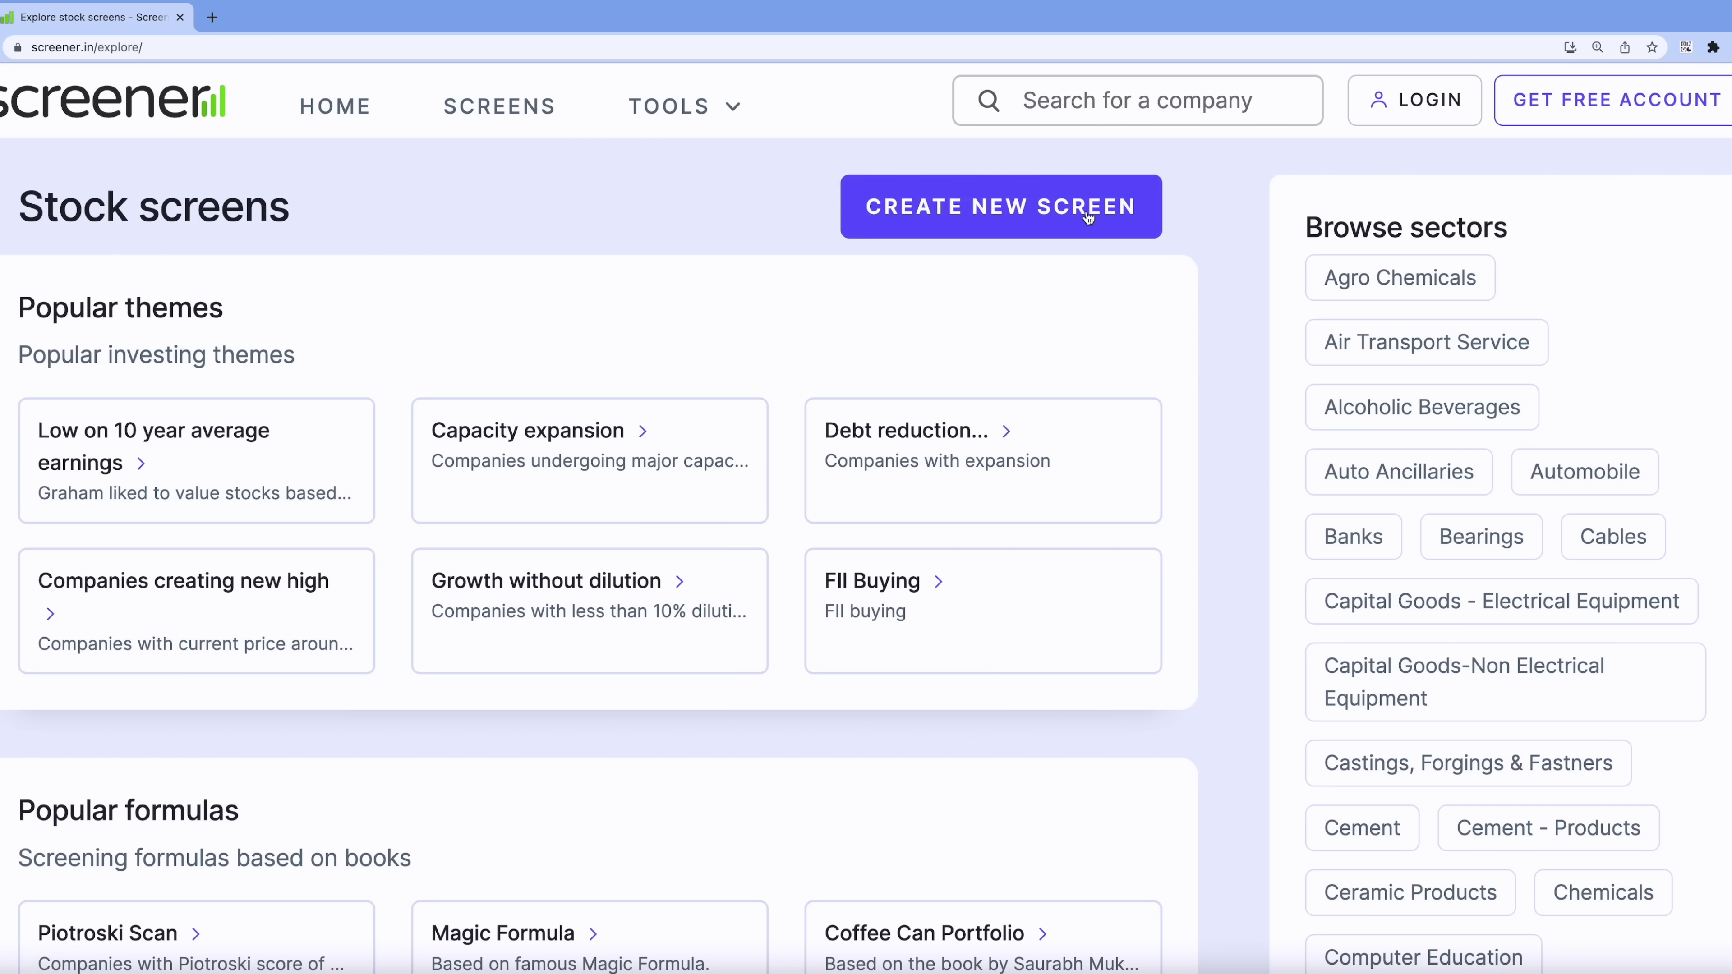
pyautogui.click(914, 208)
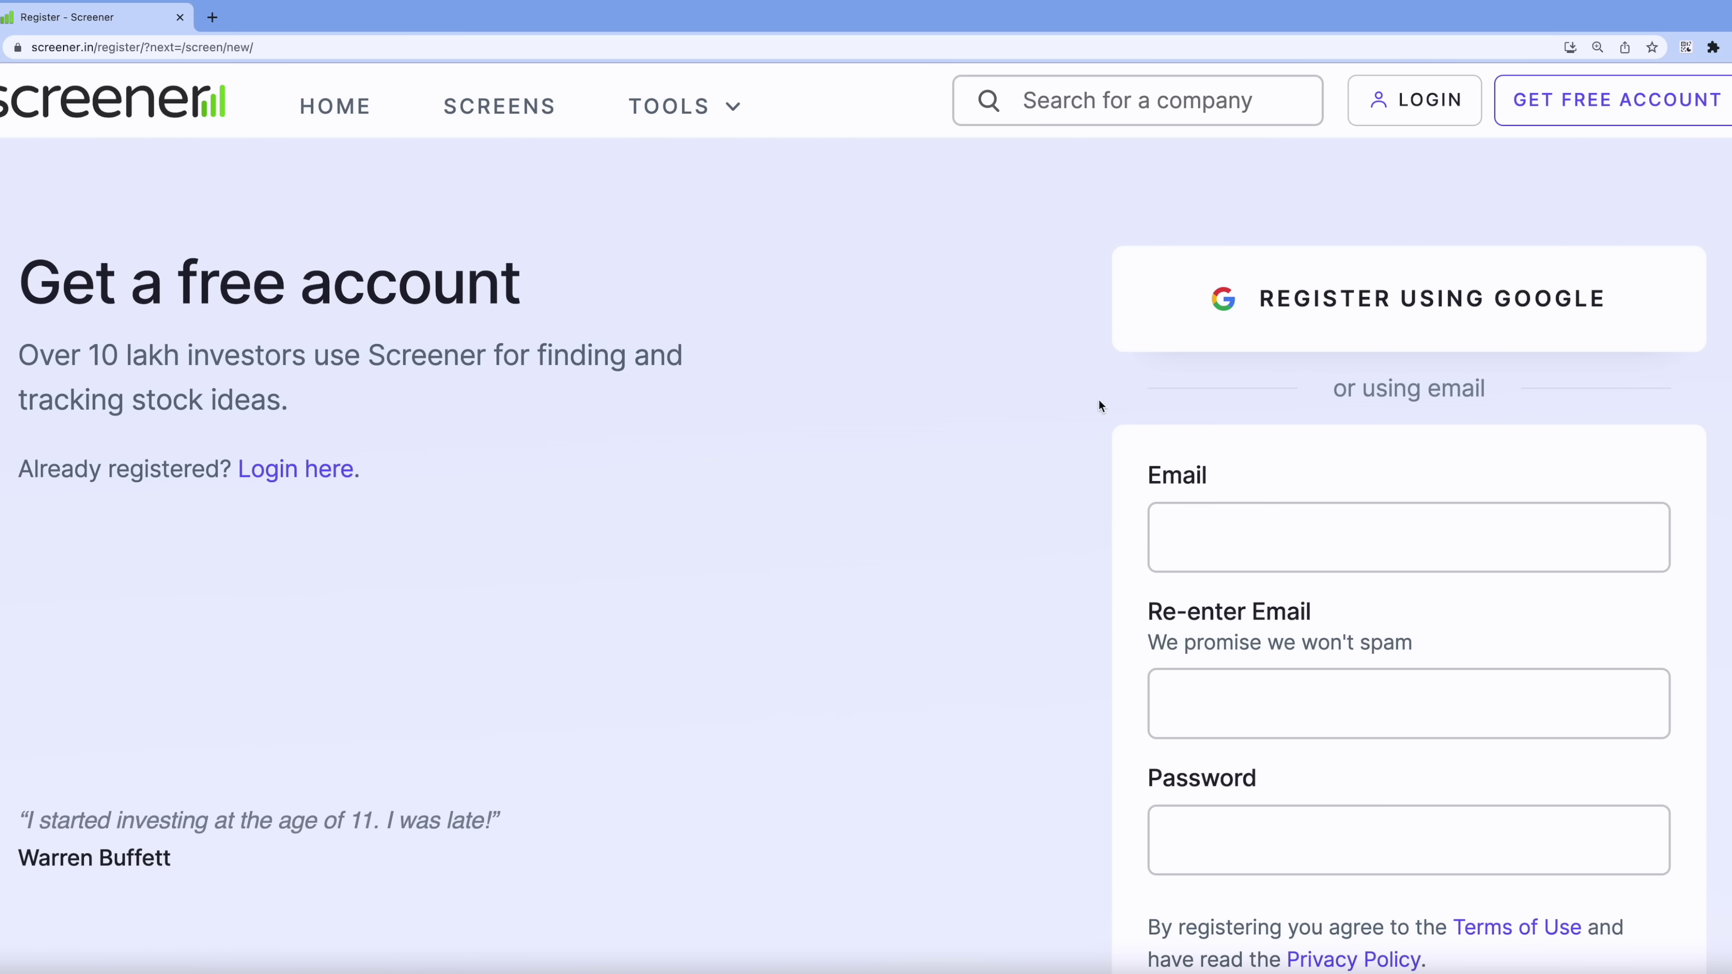
pyautogui.click(1429, 304)
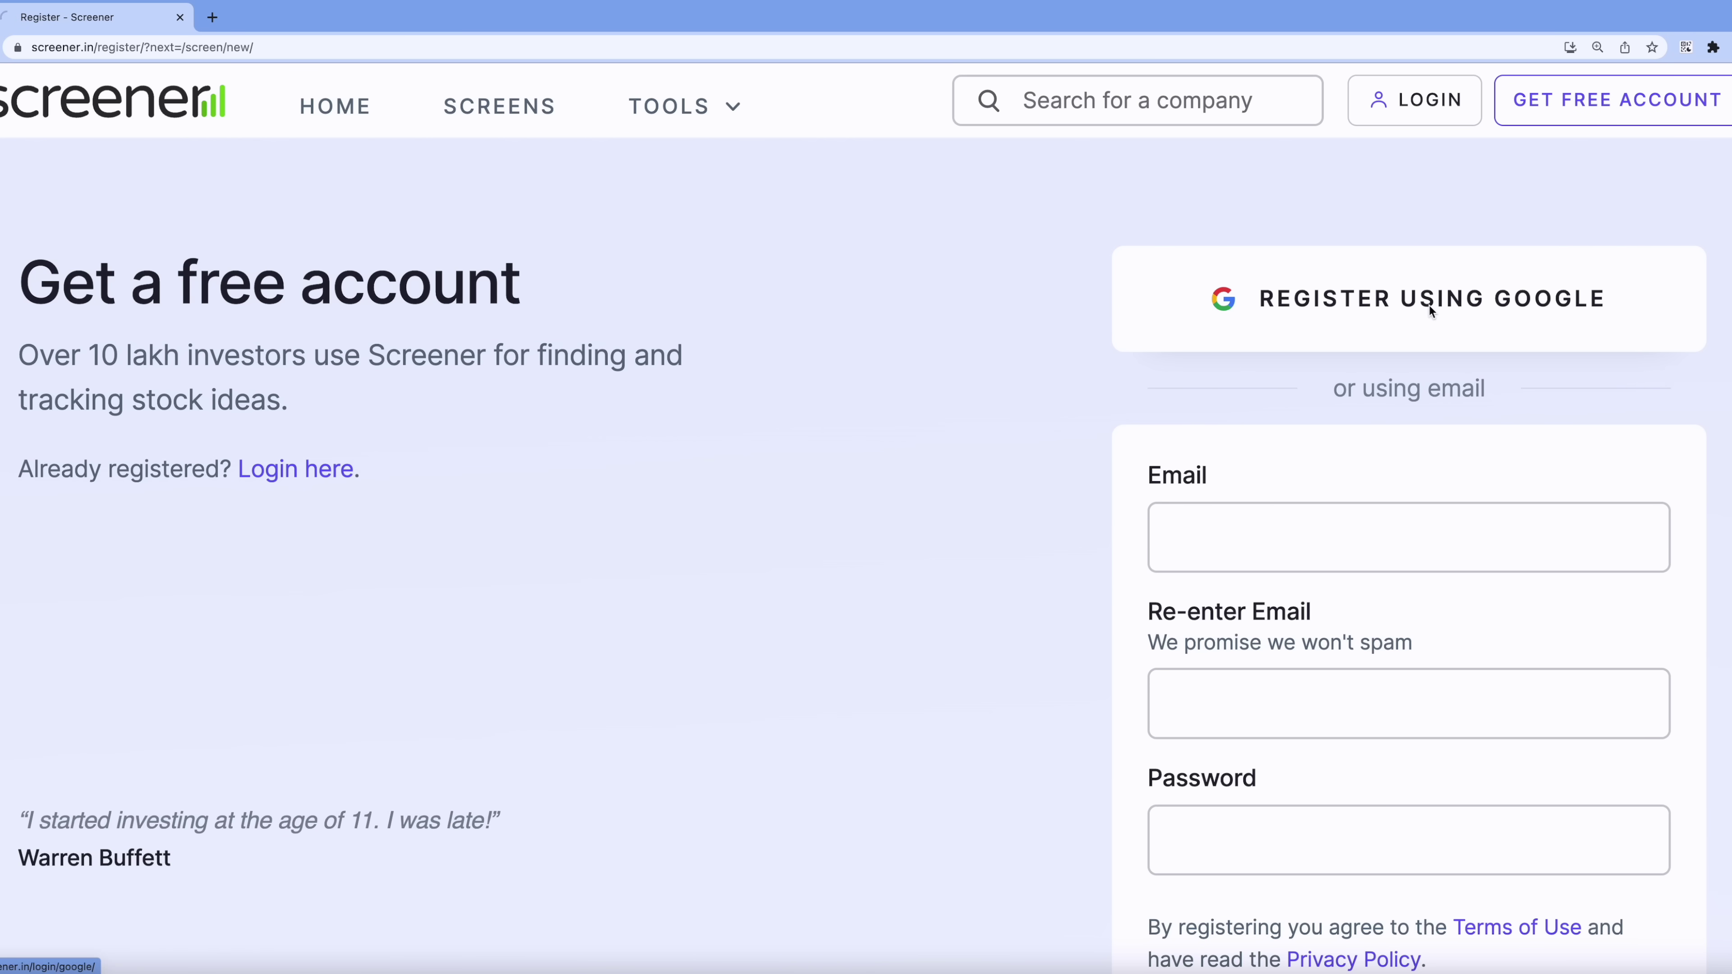
pyautogui.click(784, 518)
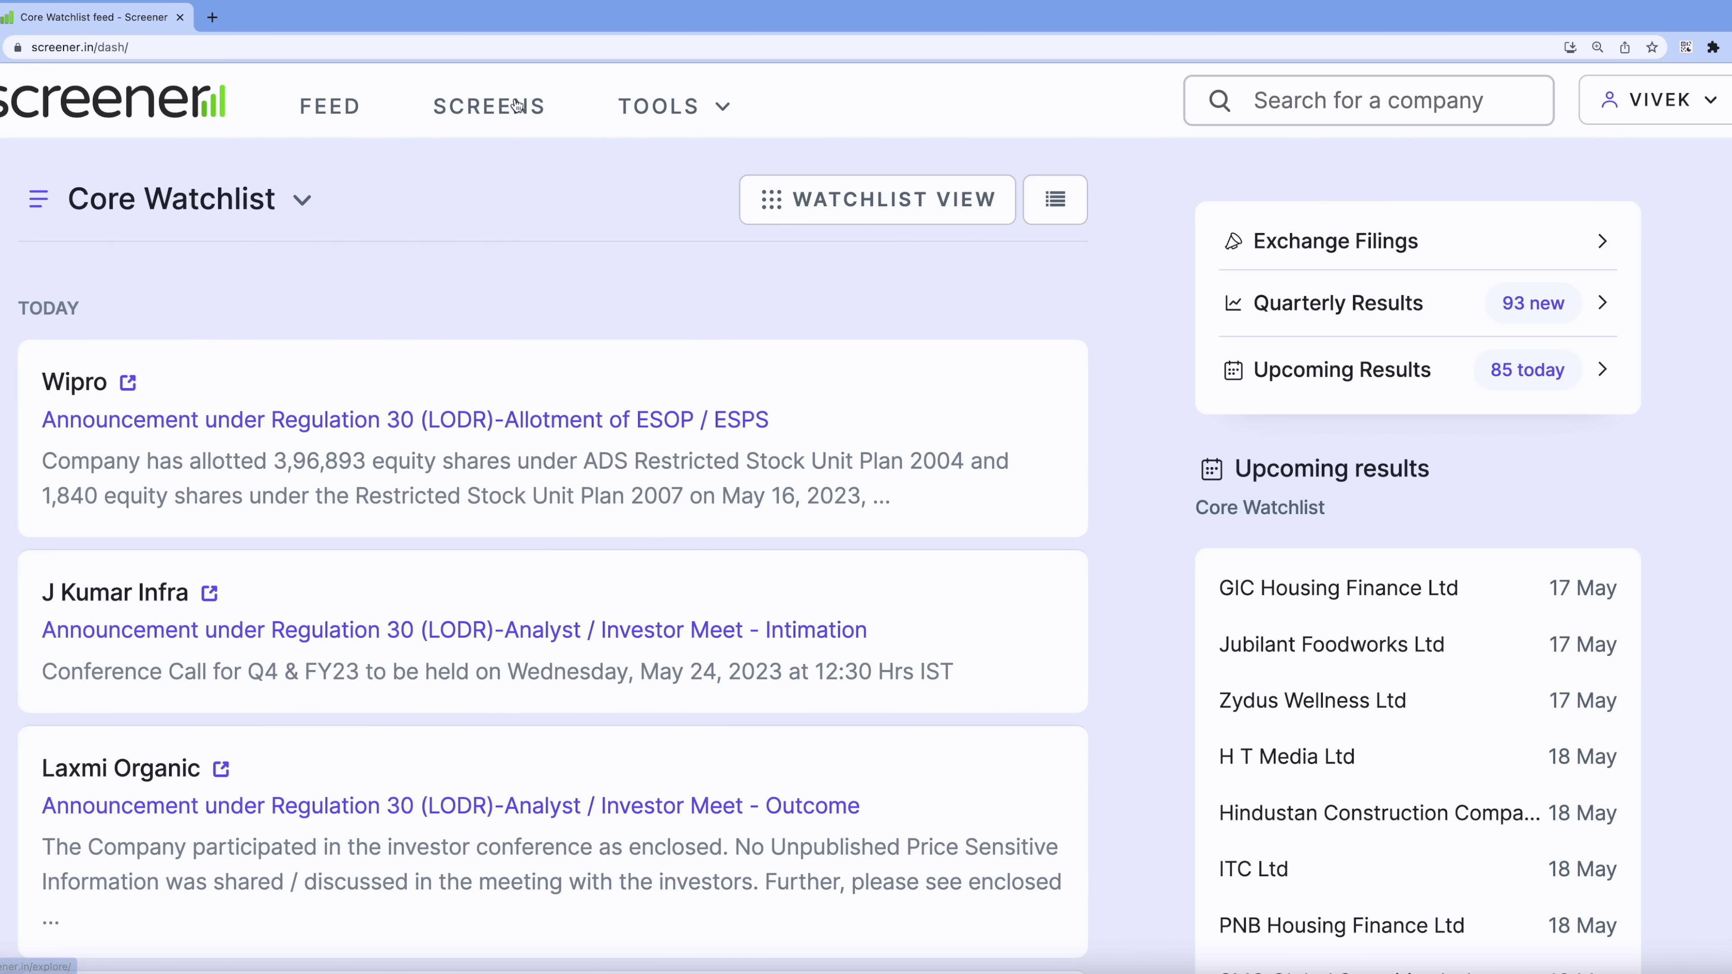
# - Return to the stock screens page and open an empty query for a new screen
pyautogui.click(485, 107)
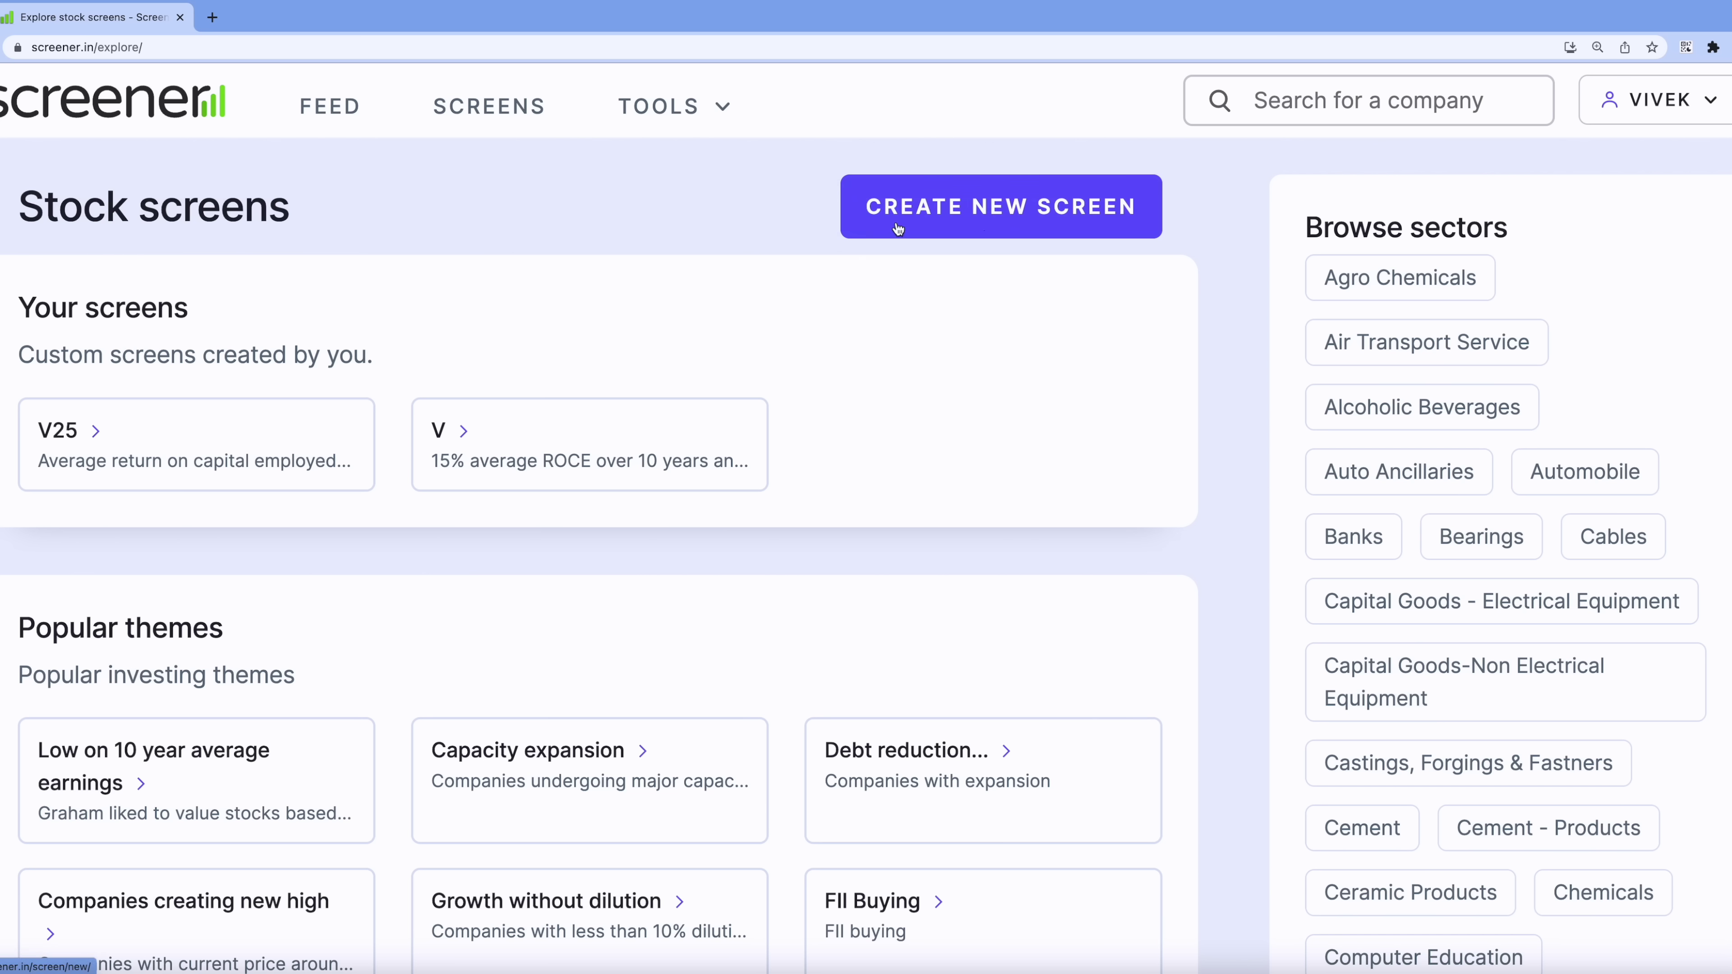
pyautogui.click(974, 217)
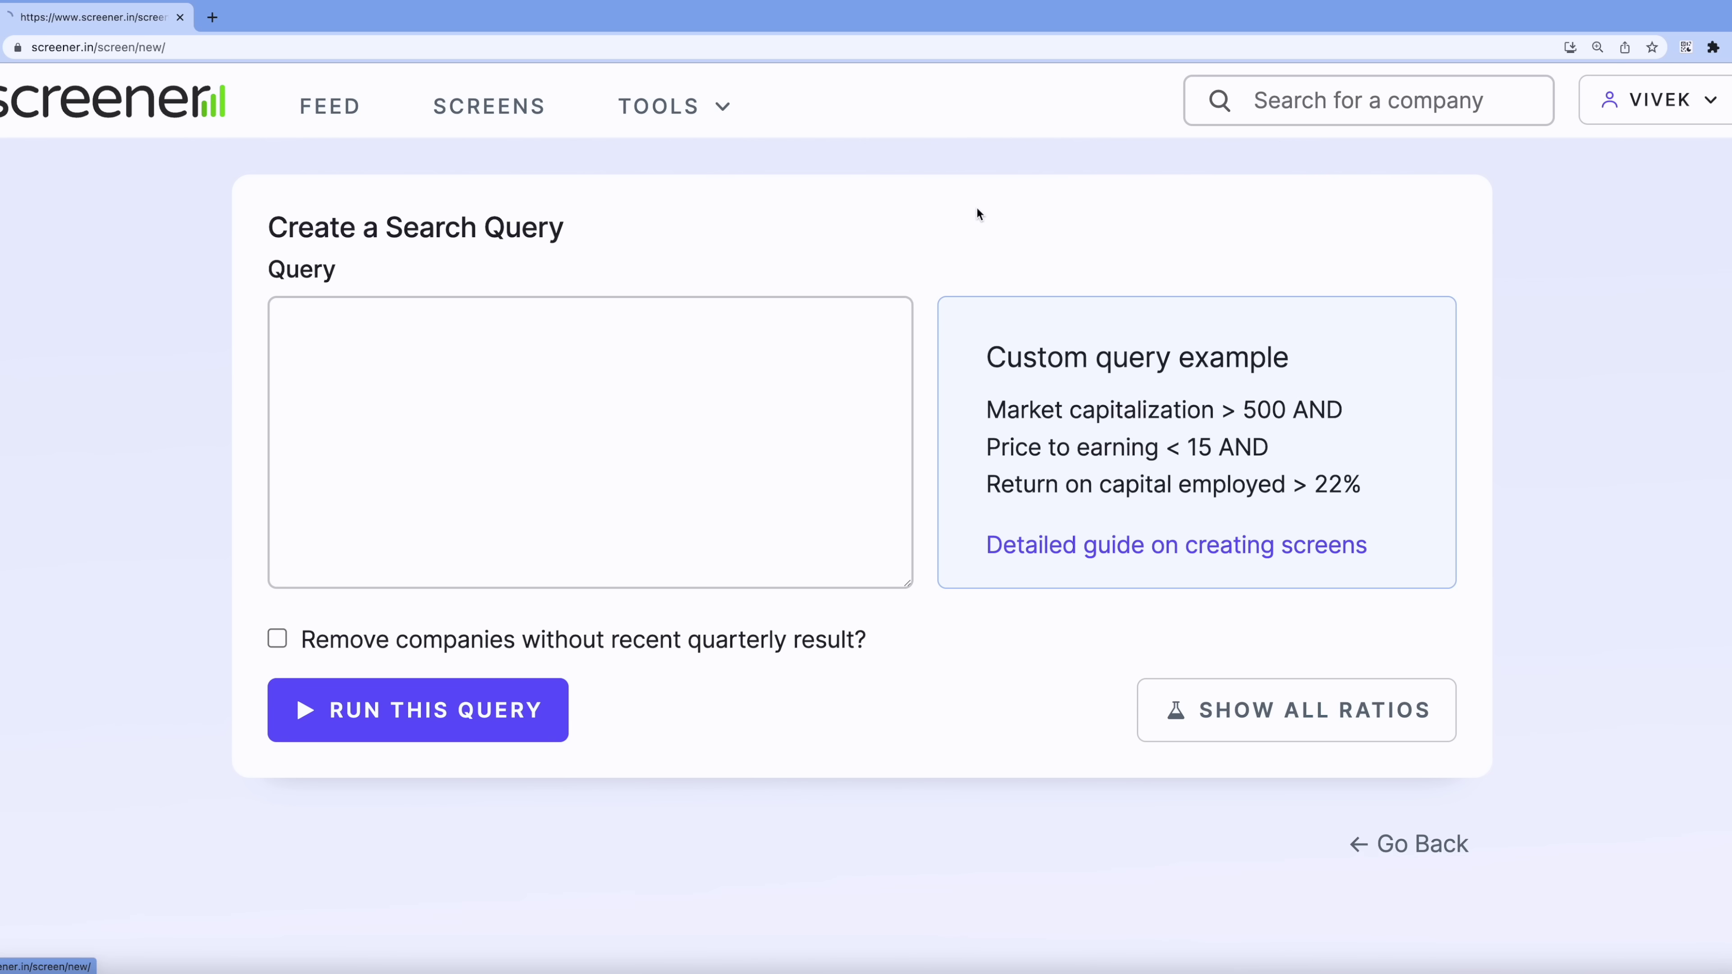
pyautogui.click(493, 353)
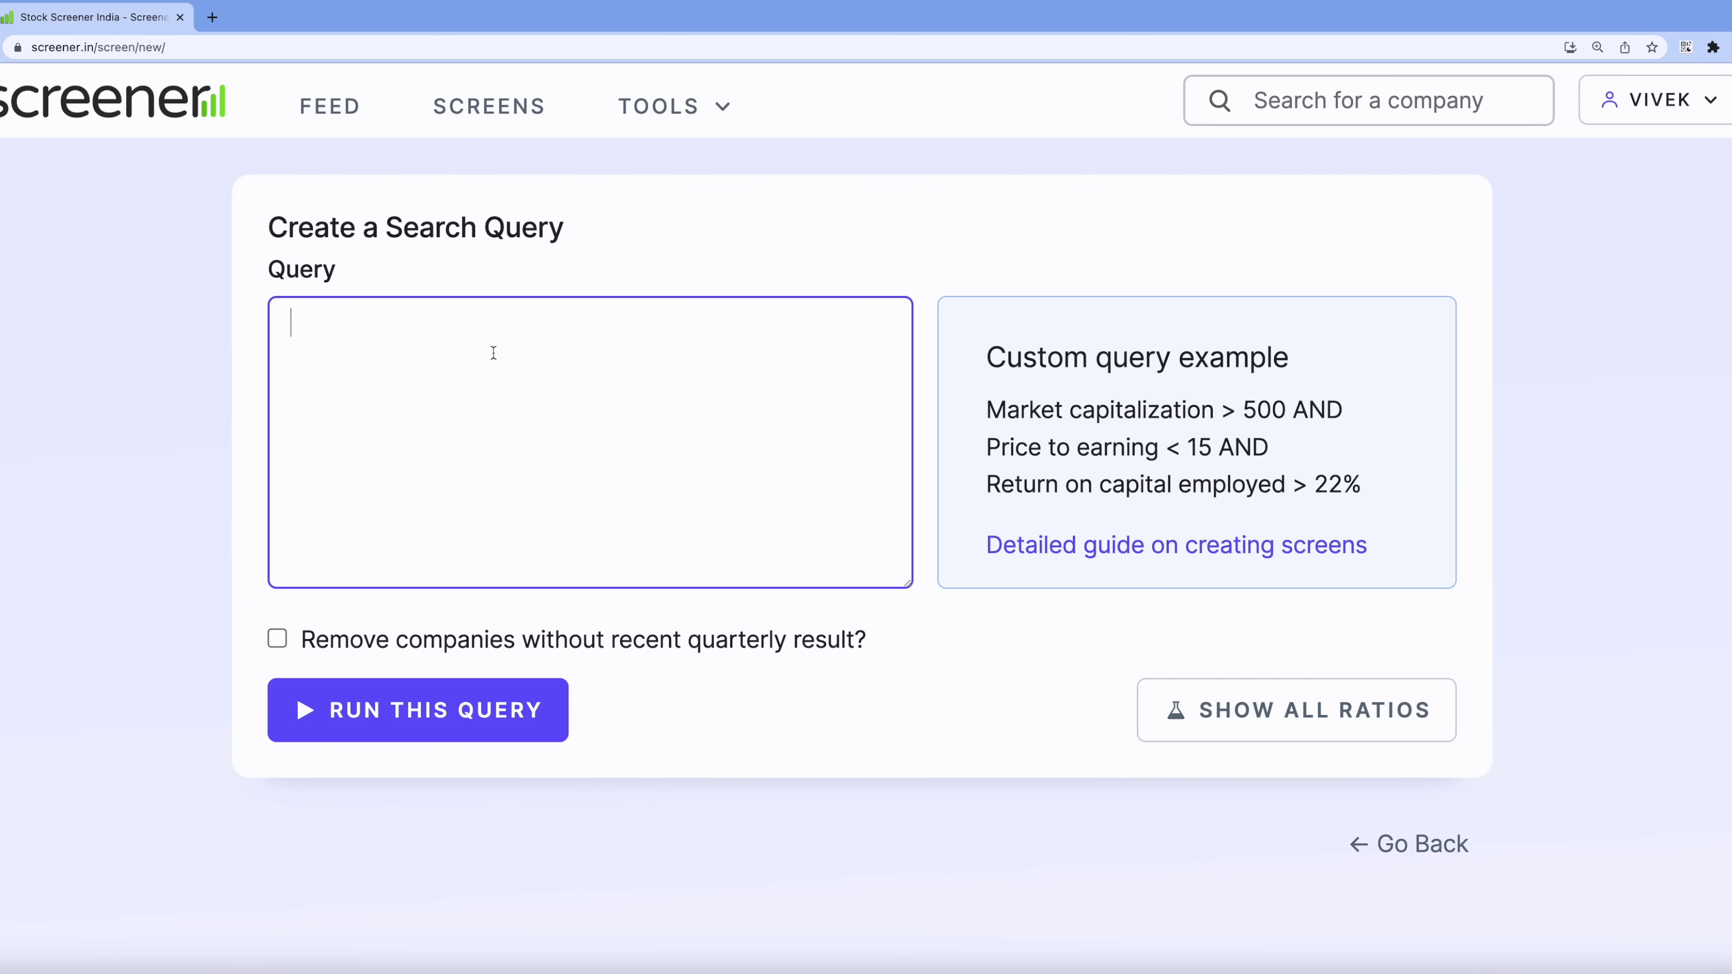
pyautogui.write('Debt')
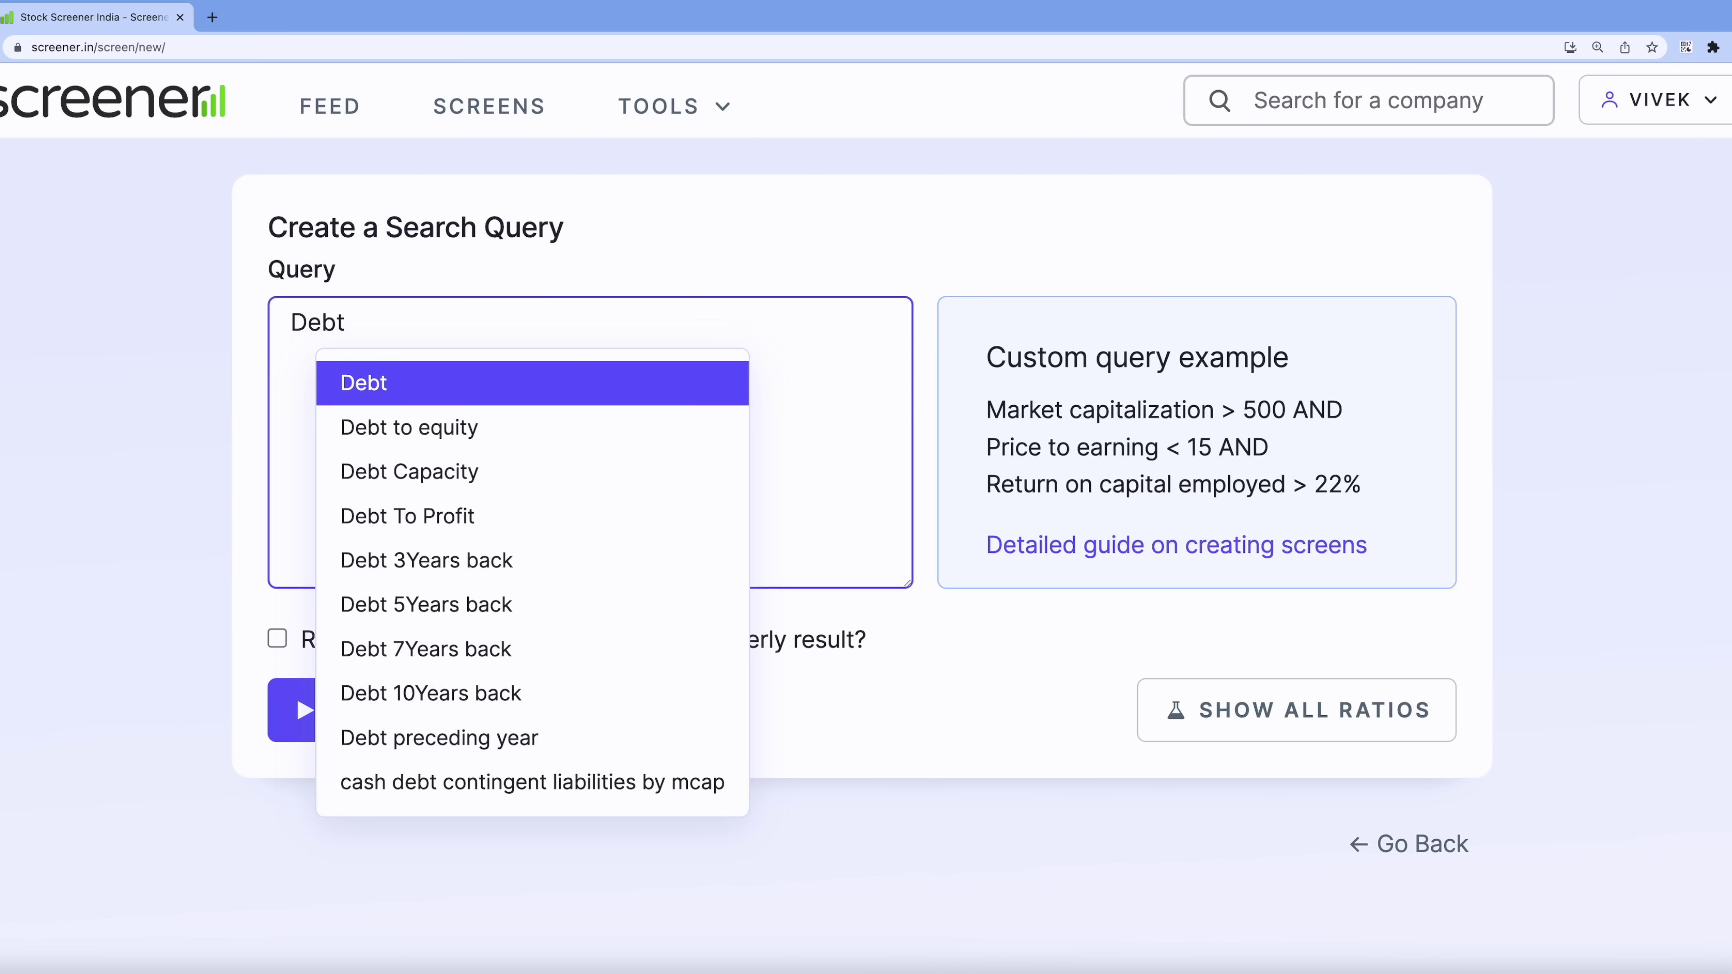
pyautogui.press('Down')
pyautogui.press('Return')
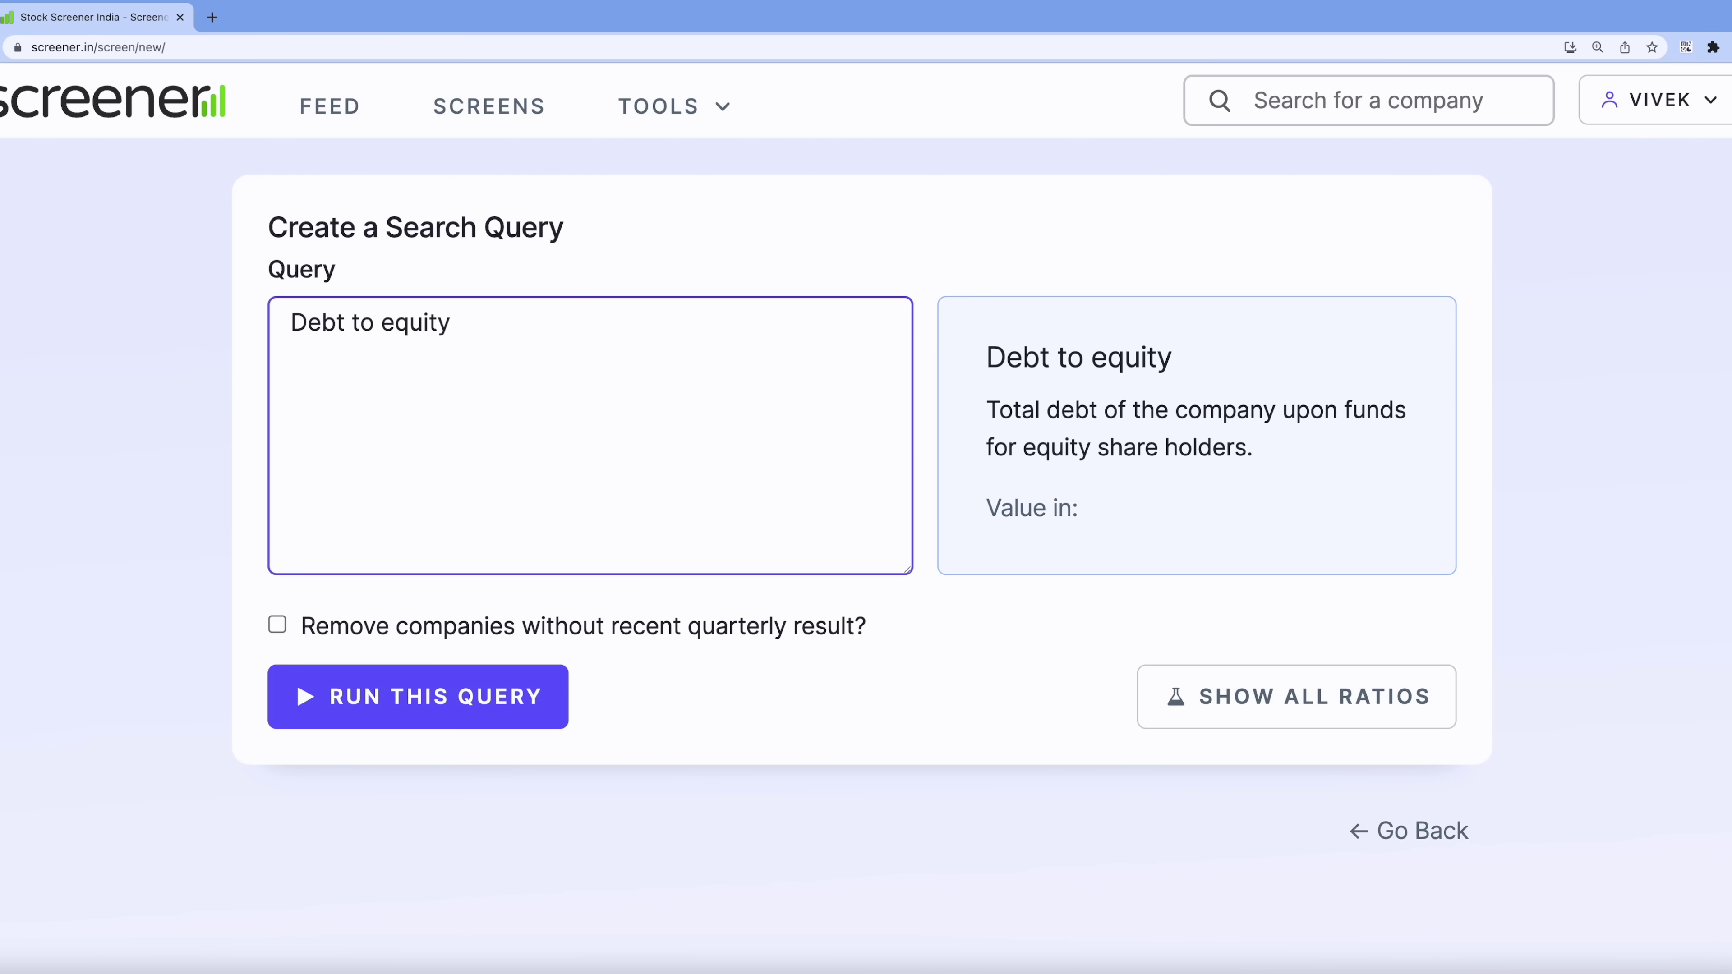
pyautogui.press('Left')
pyautogui.press('Left')
pyautogui.press('Left')
pyautogui.press('Left')
pyautogui.press('Left')
pyautogui.press('Left')
pyautogui.press('Left')
pyautogui.press('Left')
pyautogui.press('Left')
pyautogui.press('Left')
pyautogui.press('Left')
pyautogui.press('Left')
pyautogui.press('Left')
pyautogui.hotkey('shift', 'End')
pyautogui.press('BackSpace')
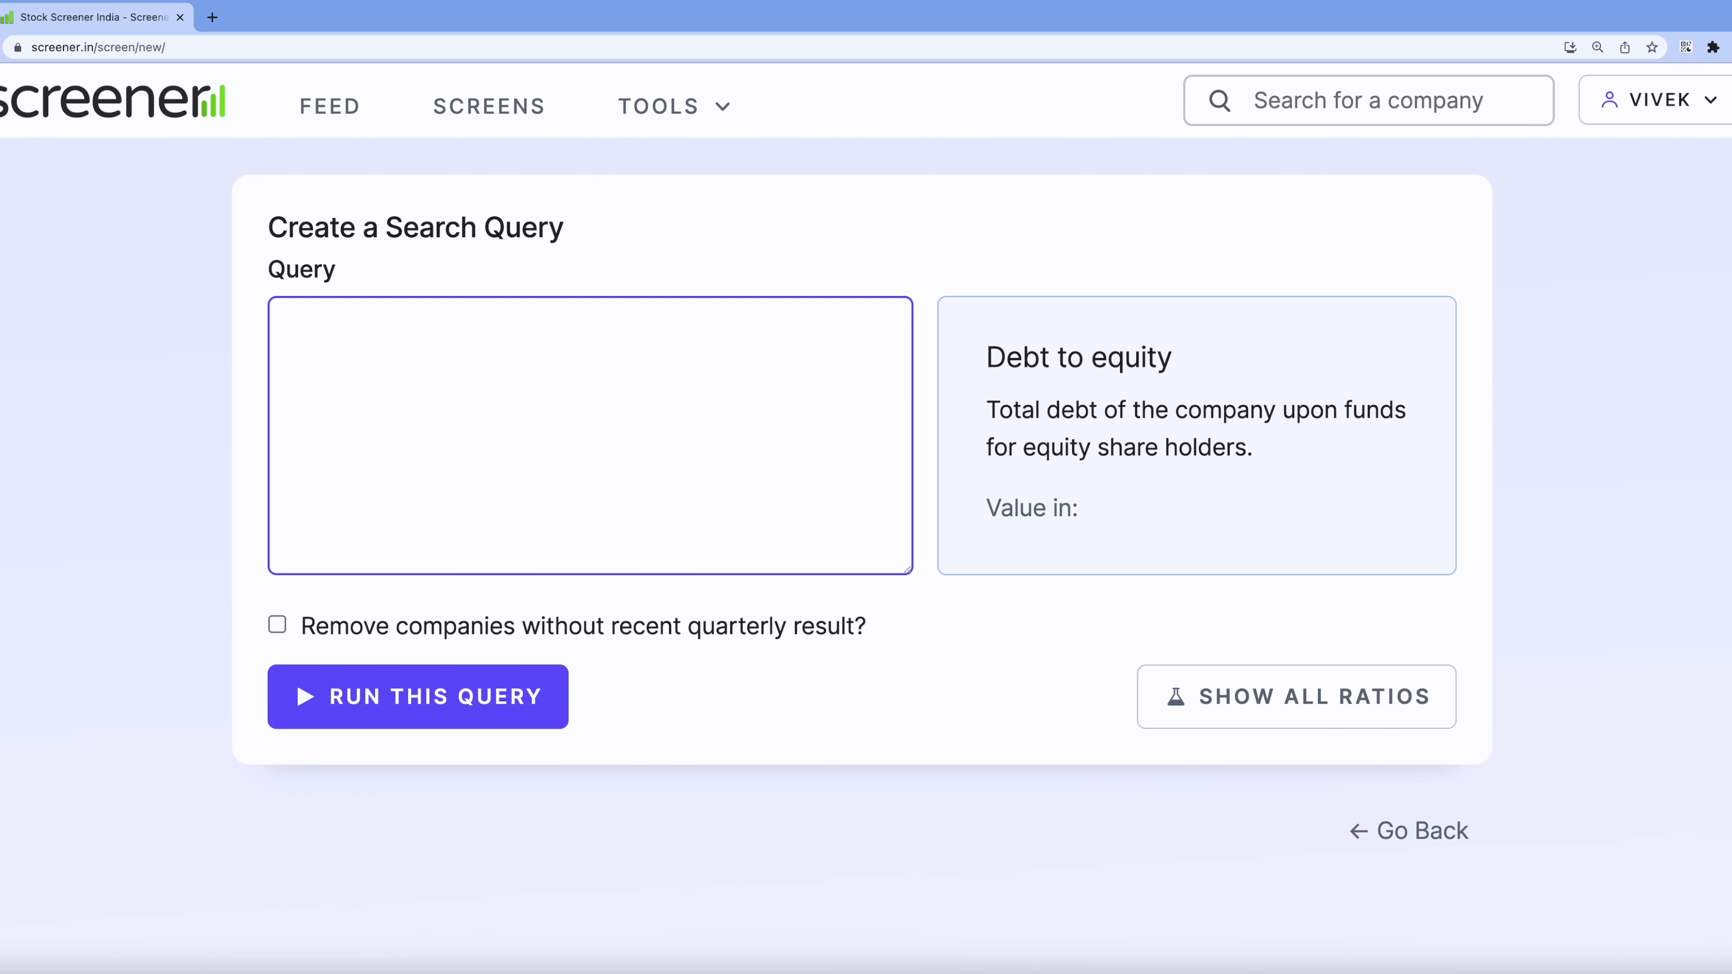
# - Enter the first query condition as "Debt to equity < 0.25 AND", using the suggested ratio name
pyautogui.write('debt to')
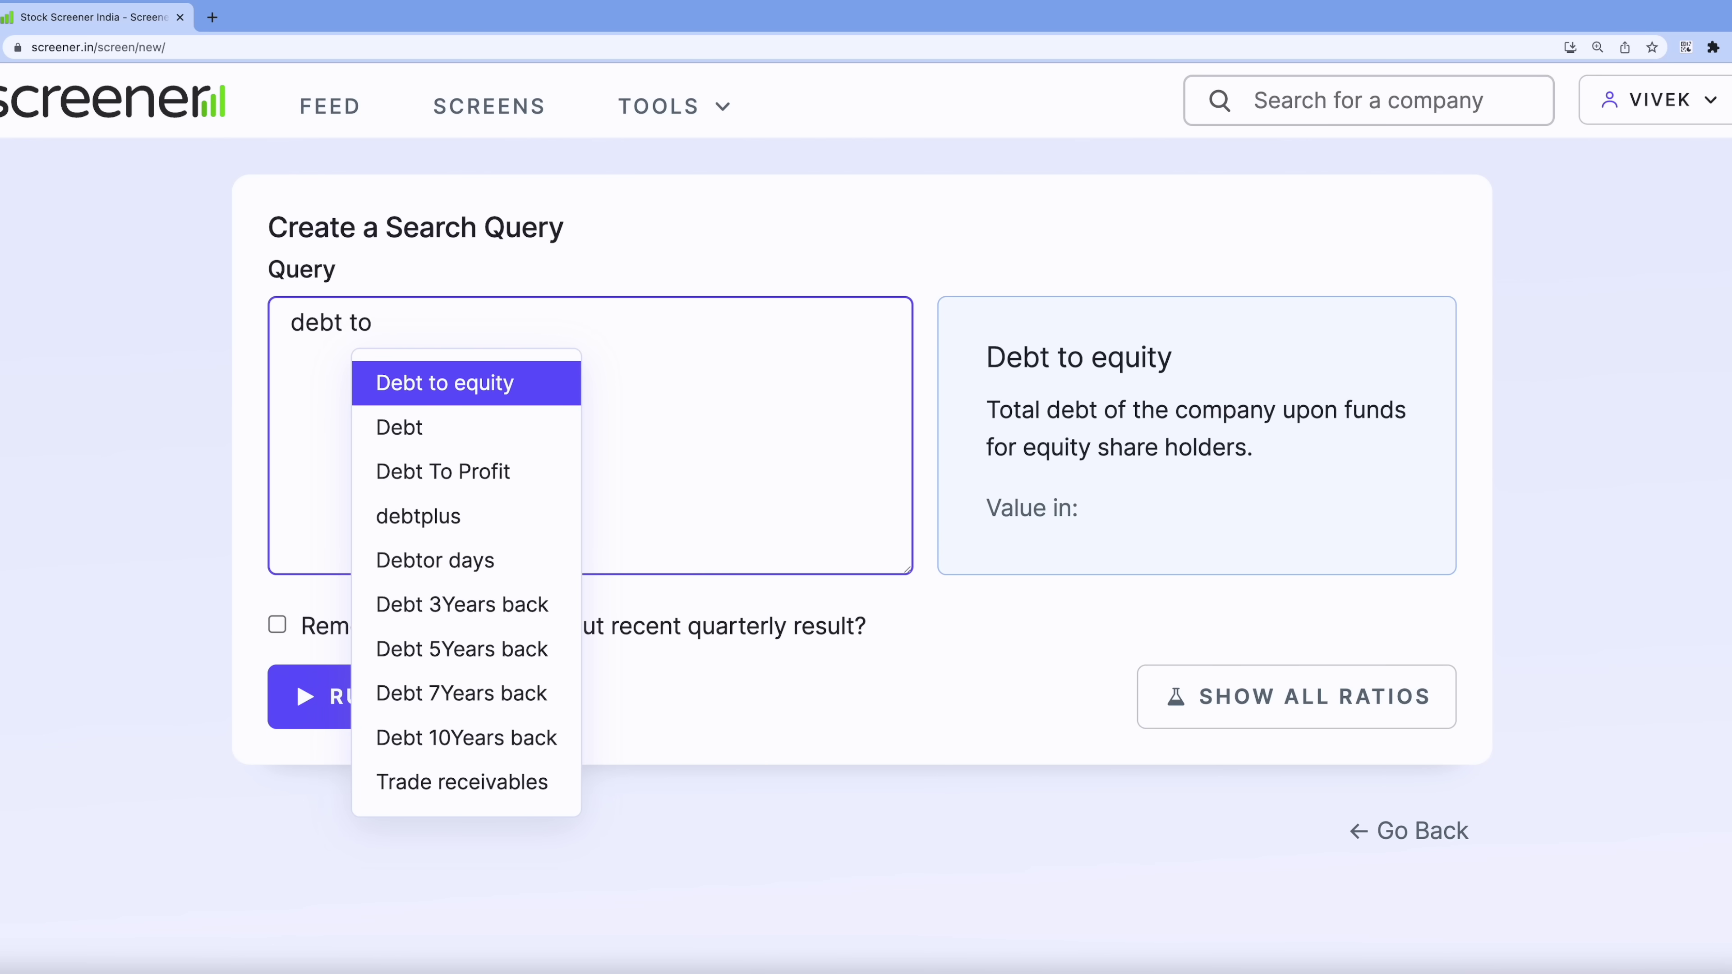
pyautogui.write(' equity')
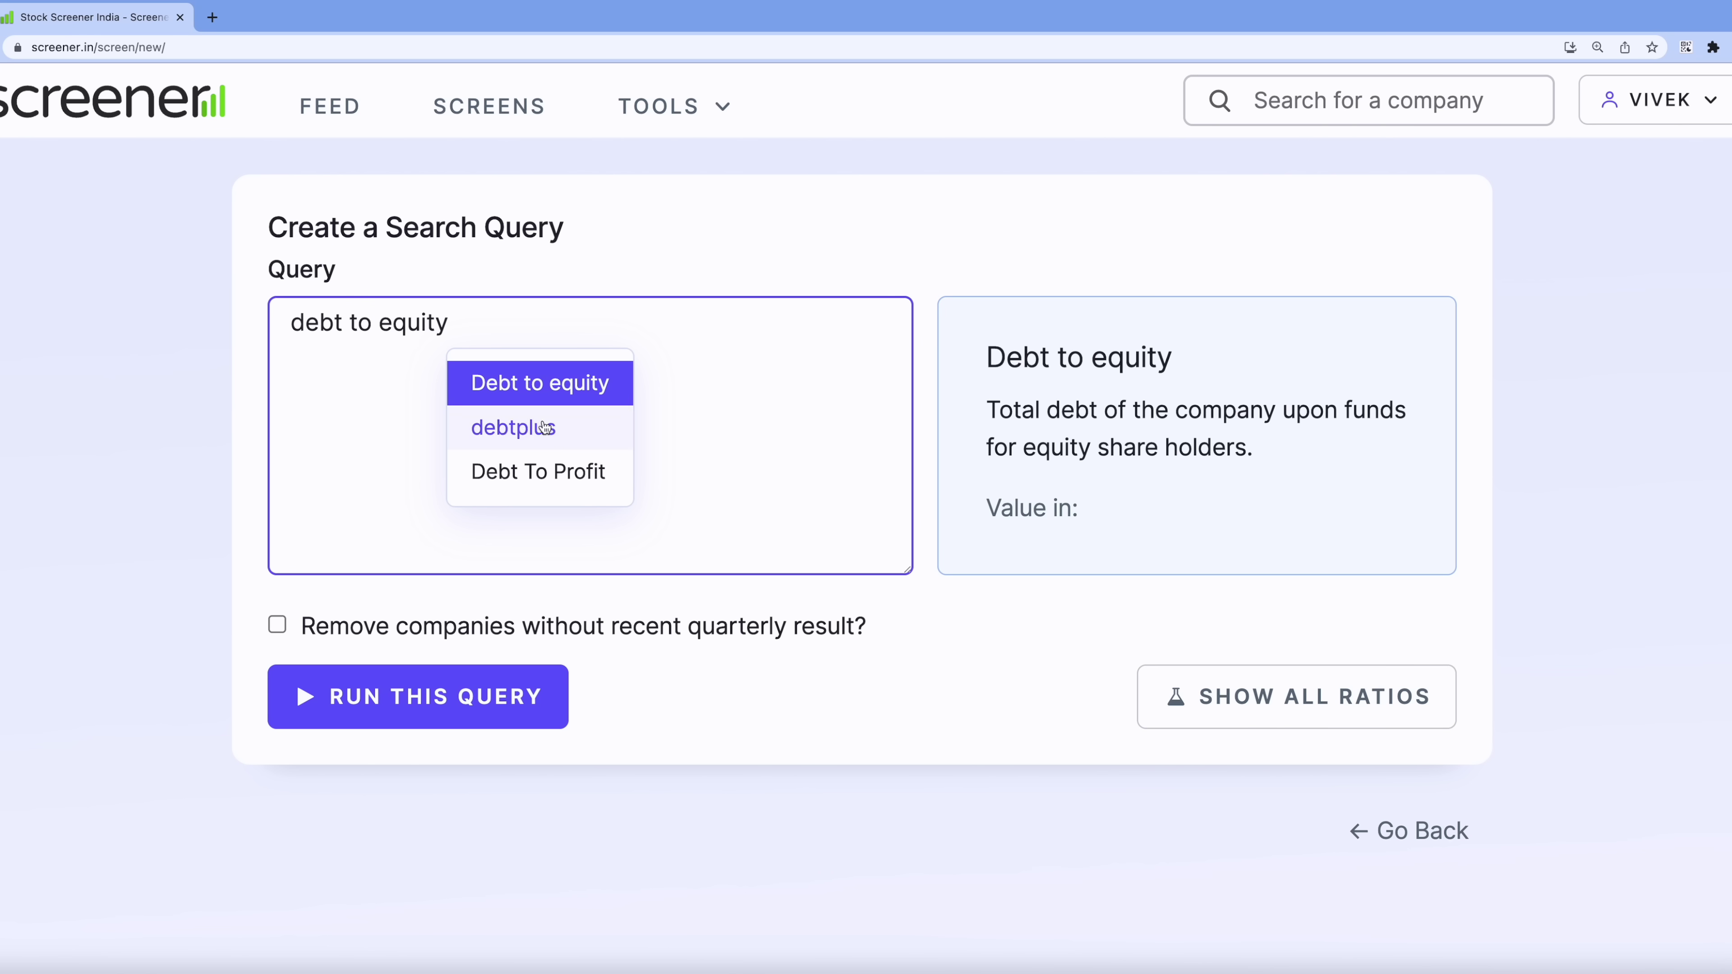
pyautogui.click(525, 387)
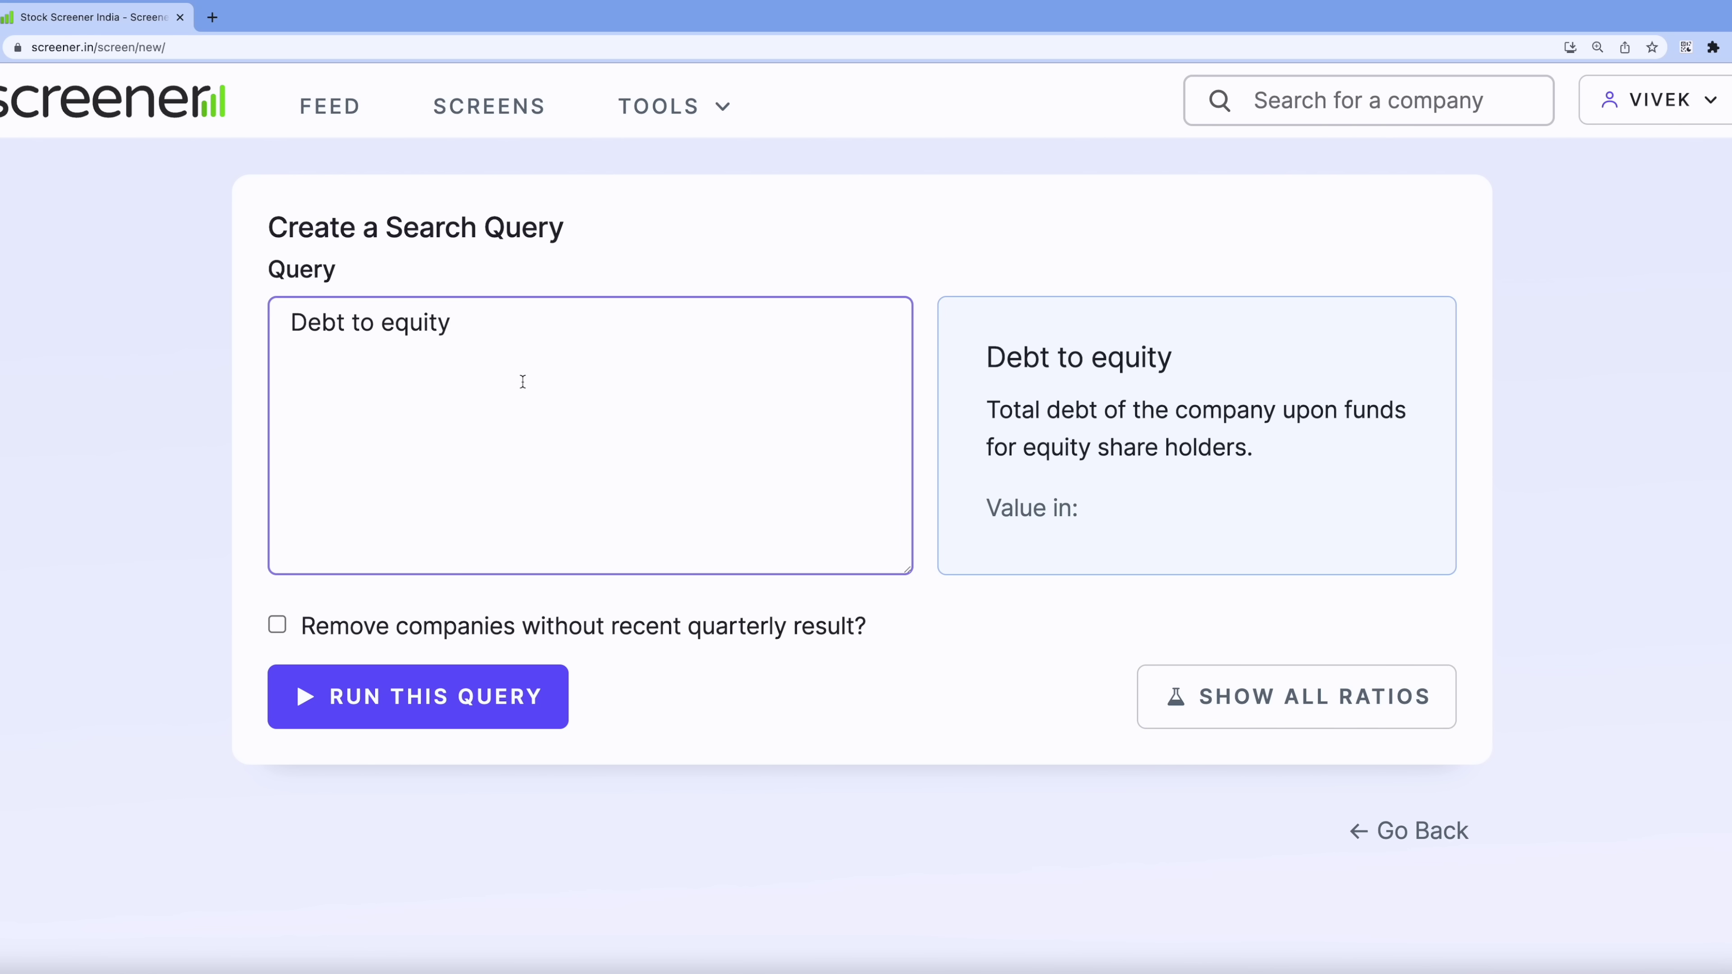
pyautogui.click(470, 326)
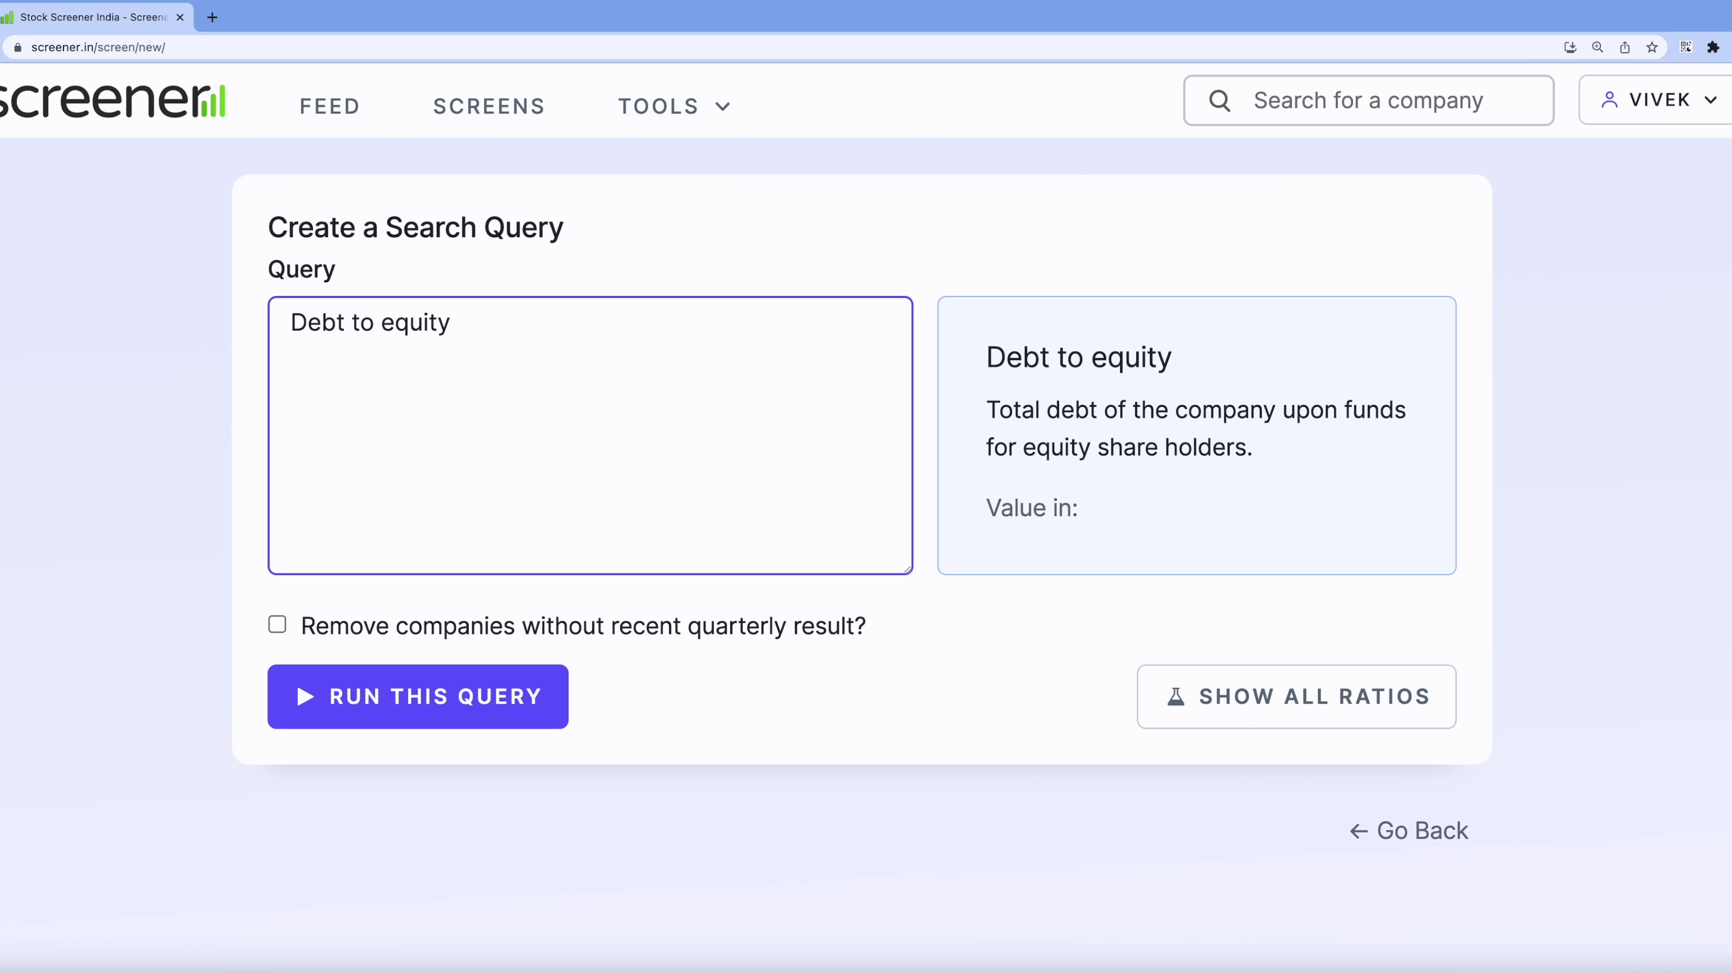
pyautogui.write('< 0.25')
pyautogui.write('an')
pyautogui.press('Return')
# - Add the condition "Return on capital employed > 20% AND" on the second line of the query
pyautogui.write('retu')
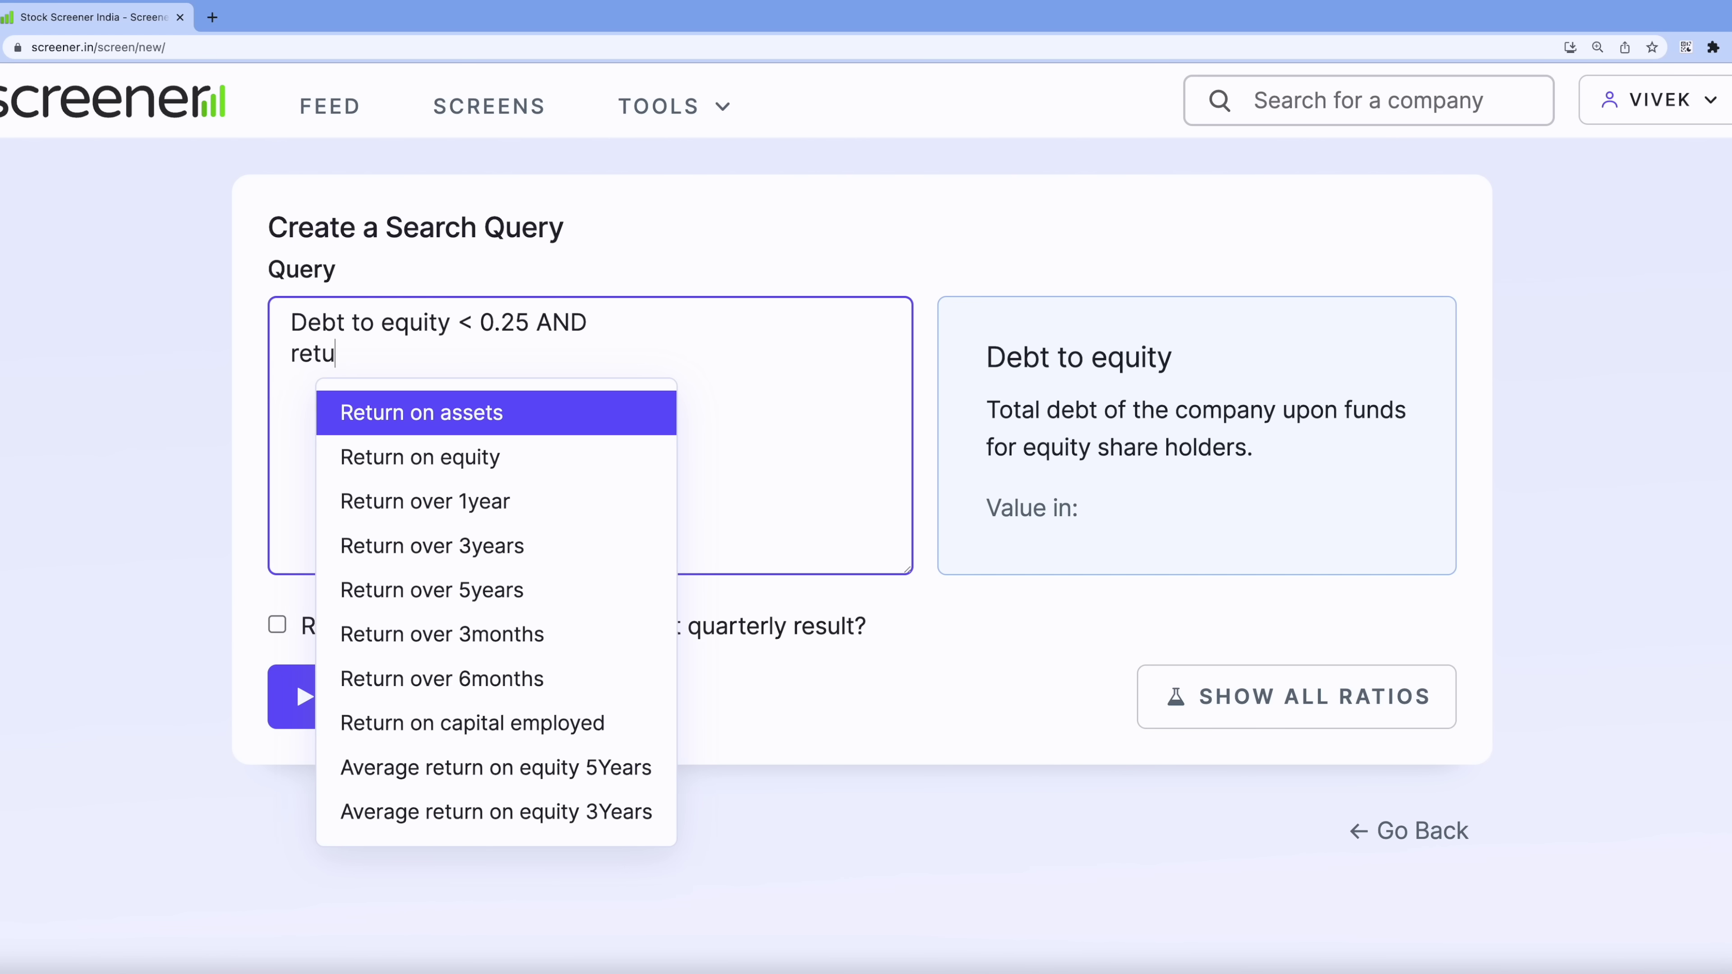
pyautogui.write('rn on capit')
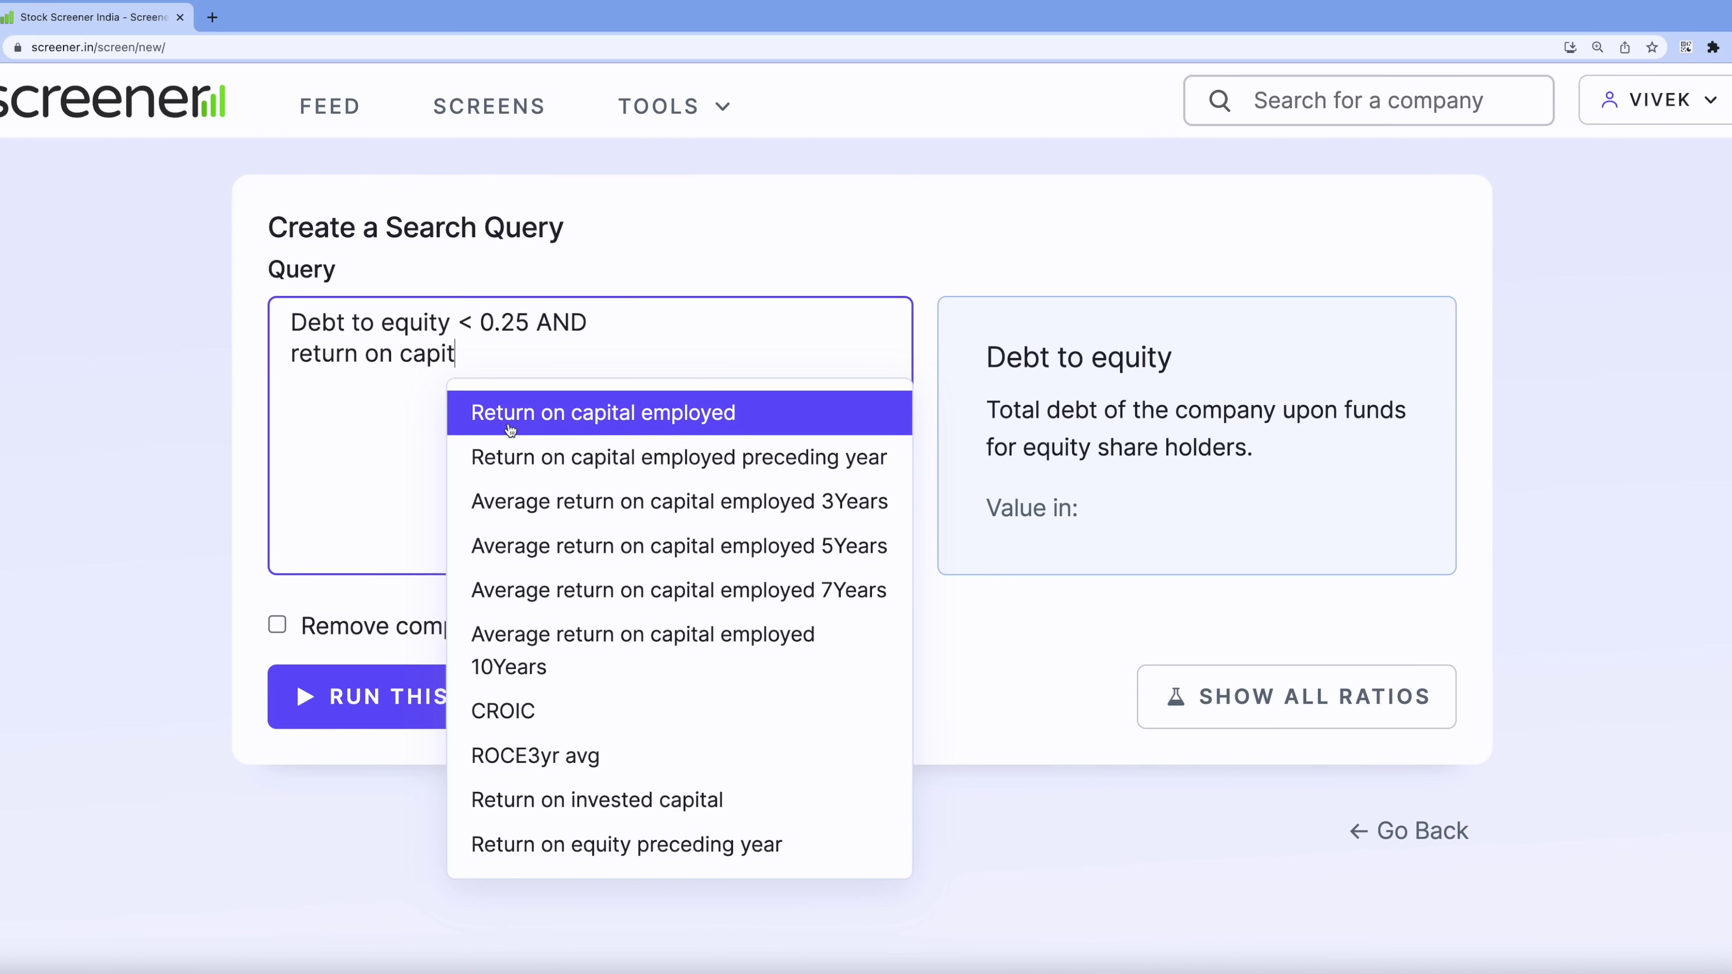
pyautogui.click(639, 422)
pyautogui.click(627, 355)
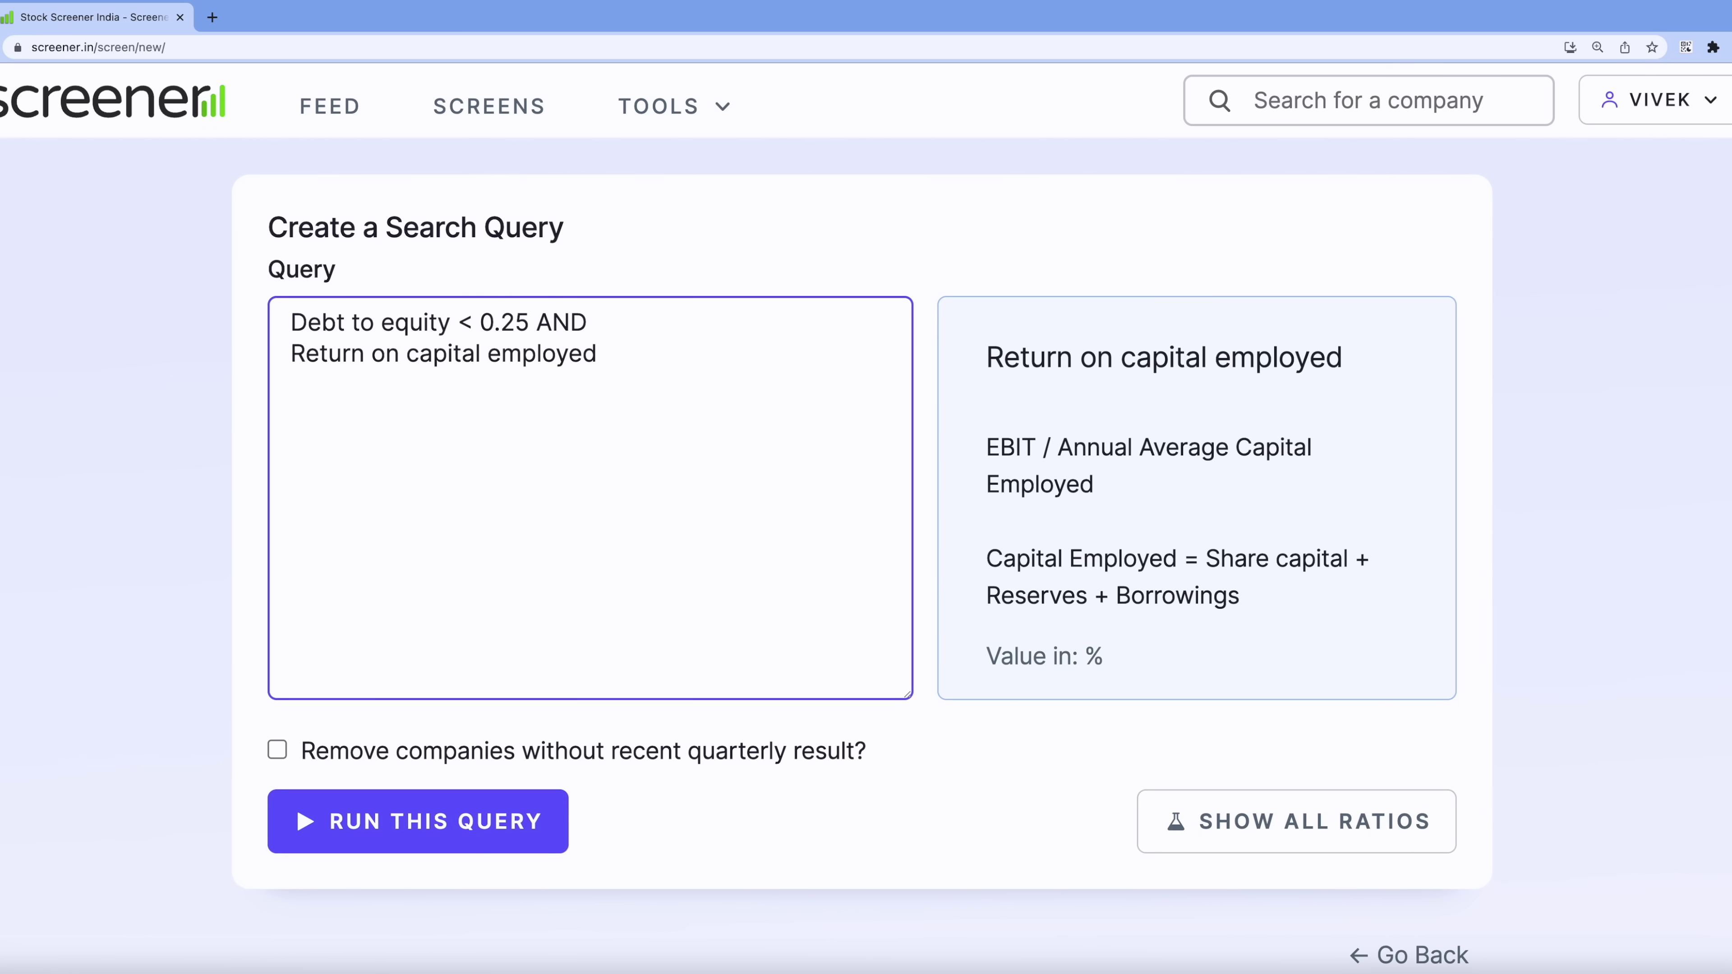
pyautogui.write('>')
pyautogui.doubleClick(467, 322)
pyautogui.click(633, 363)
pyautogui.write('20% AND')
pyautogui.press('Return')
# - Add the condition "Net profit > 200 AND" on the third line of the query
pyautogui.write('net pro')
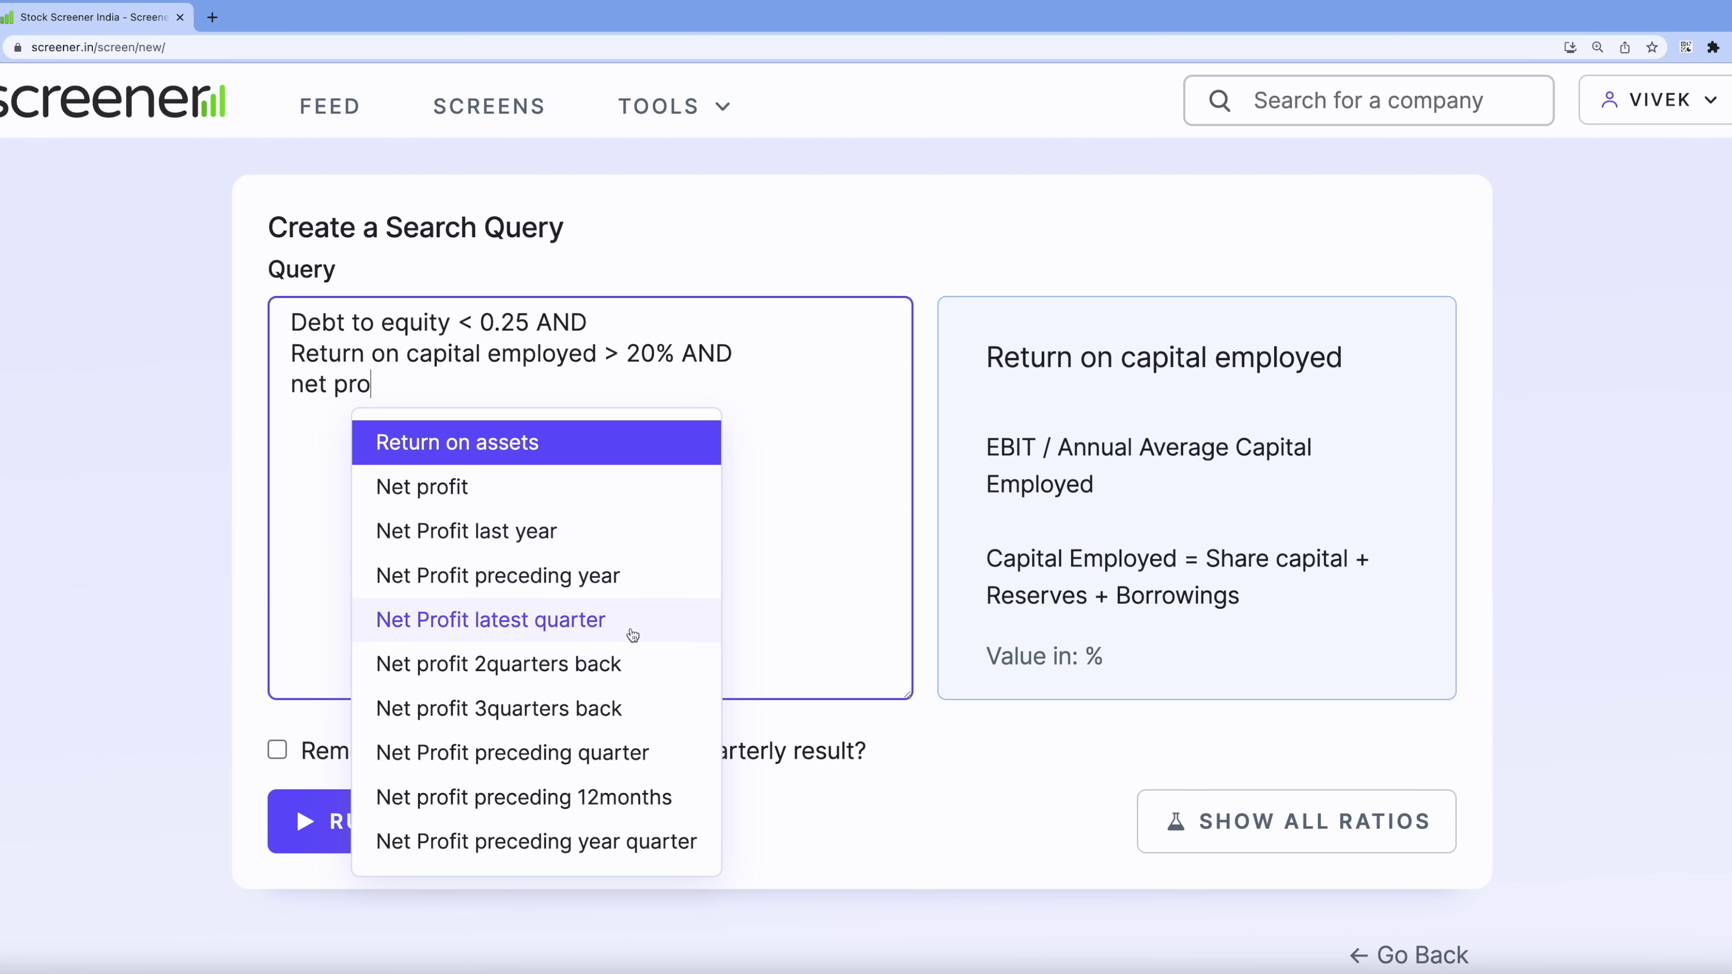
pyautogui.click(437, 489)
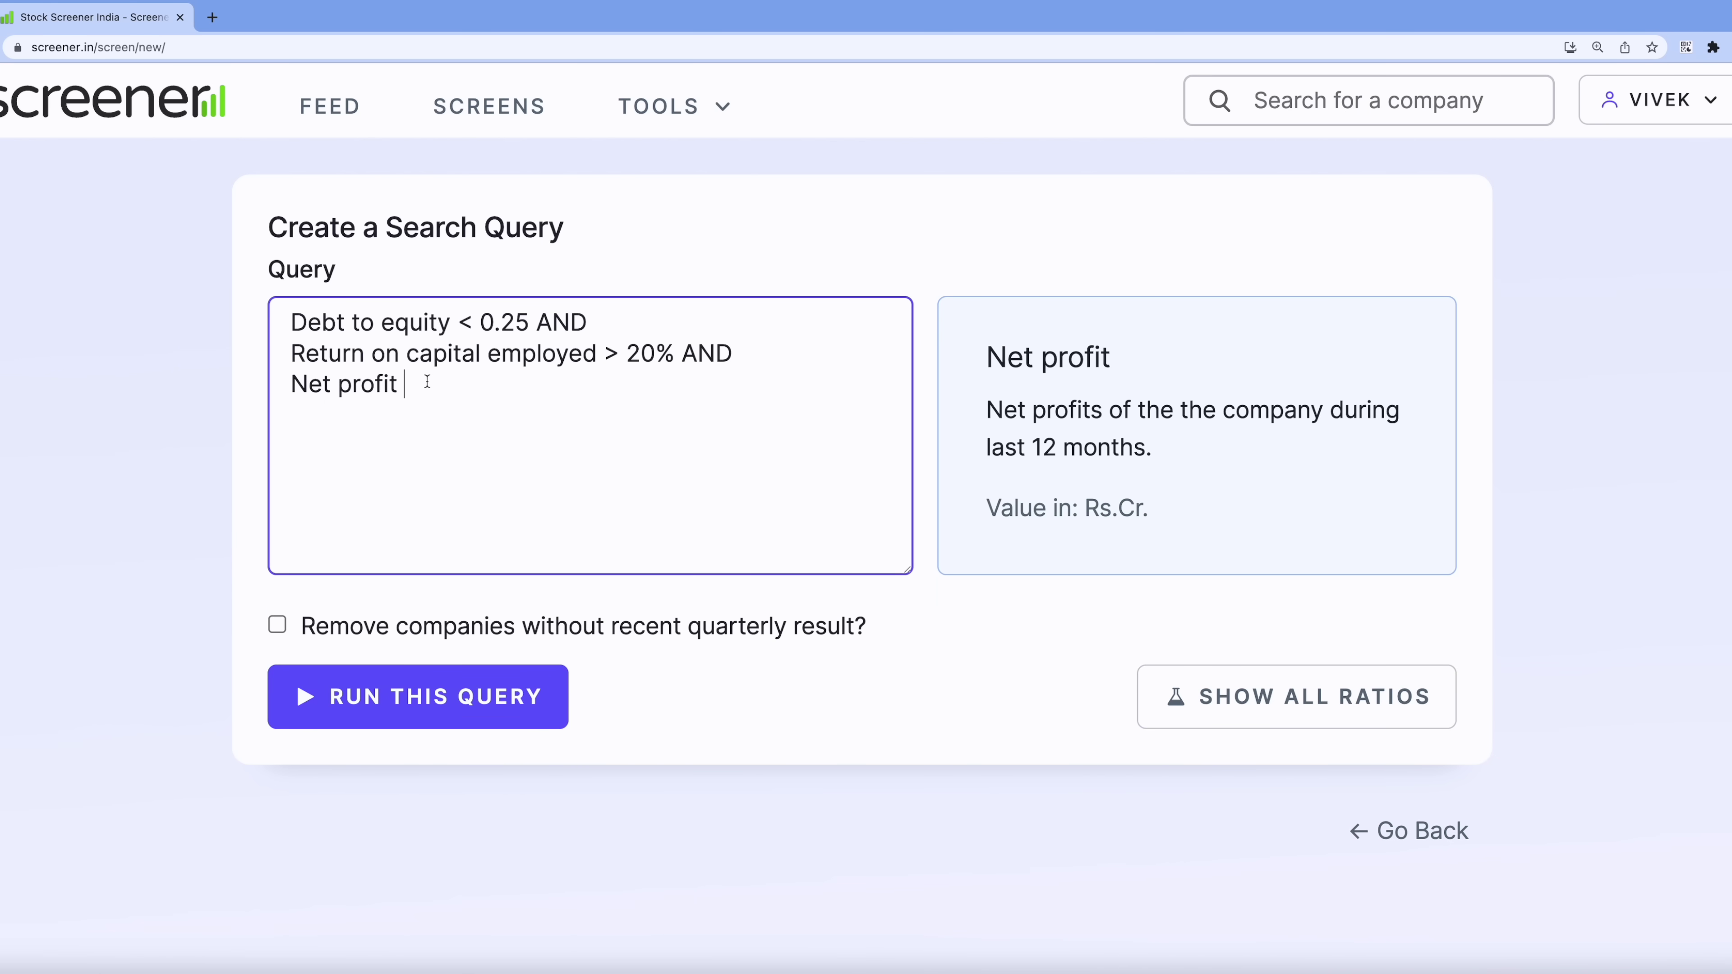
pyautogui.write('> 200')
pyautogui.write('d')
pyautogui.press('Return')
# - Add the condition "Public holding < 30% AND" on the fourth line of the query
pyautogui.write('publi')
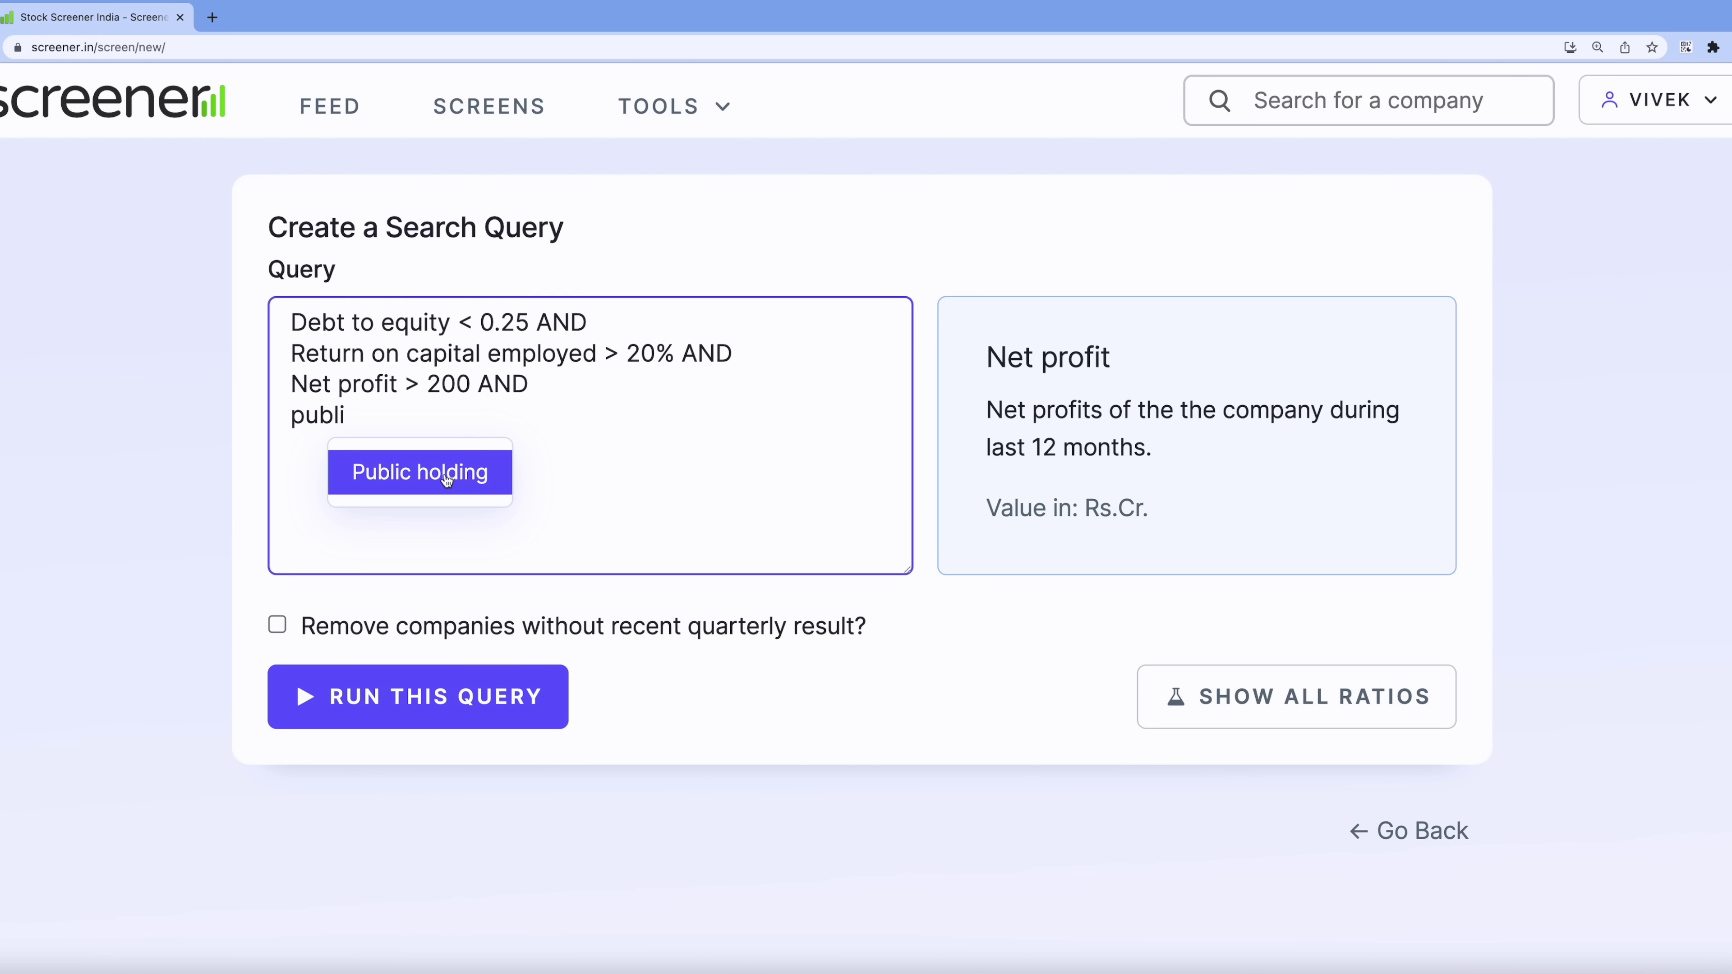
pyautogui.click(447, 479)
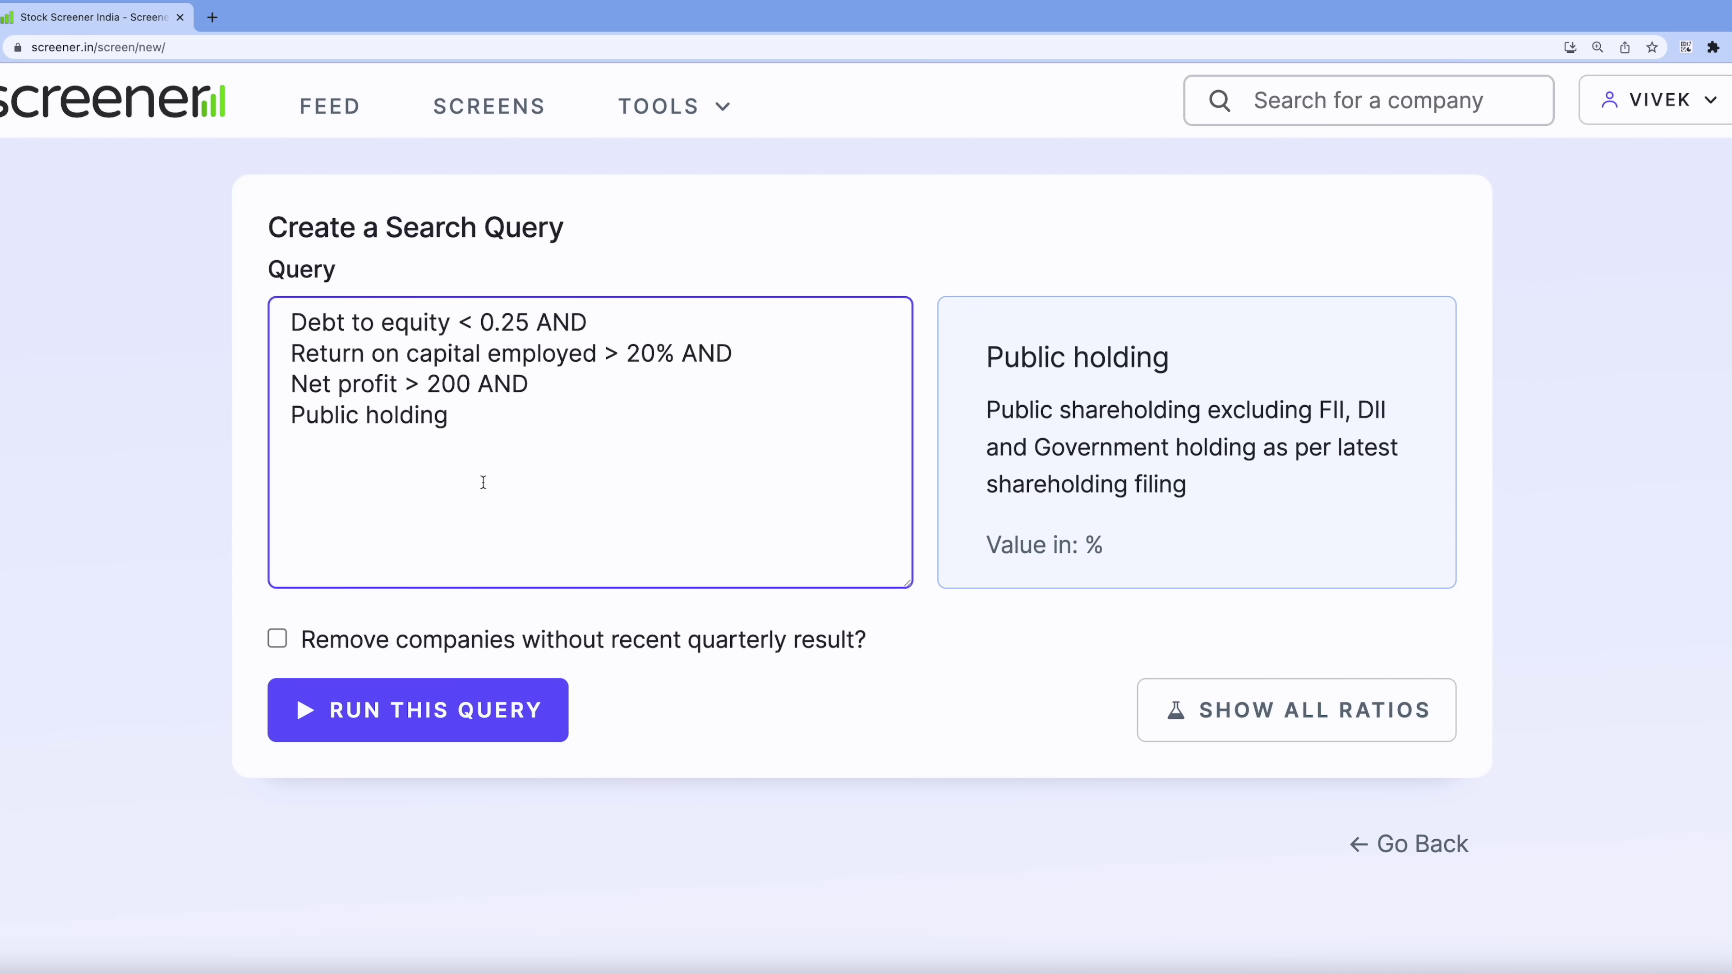
pyautogui.write('<')
pyautogui.write('30')
pyautogui.write('% AND')
pyautogui.press('Return')
# - Add the final condition "Pledged percentage < 10%" on the fifth line of the query
pyautogui.write('ple')
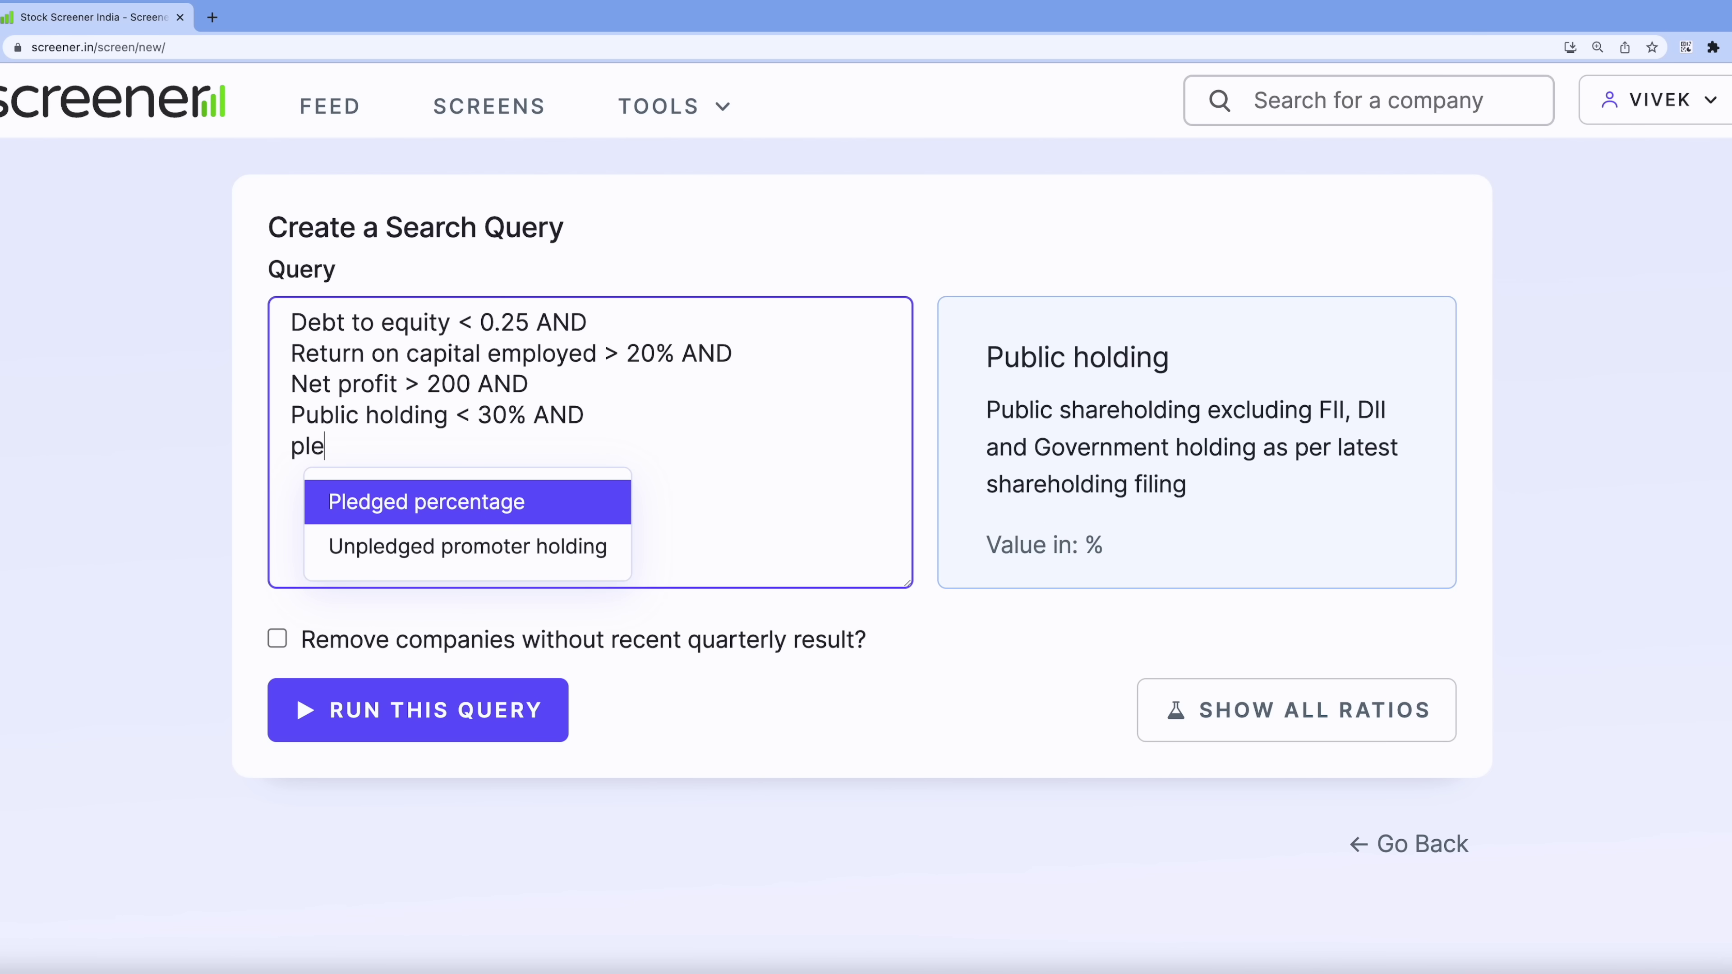
pyautogui.click(467, 506)
pyautogui.click(546, 454)
pyautogui.write('<')
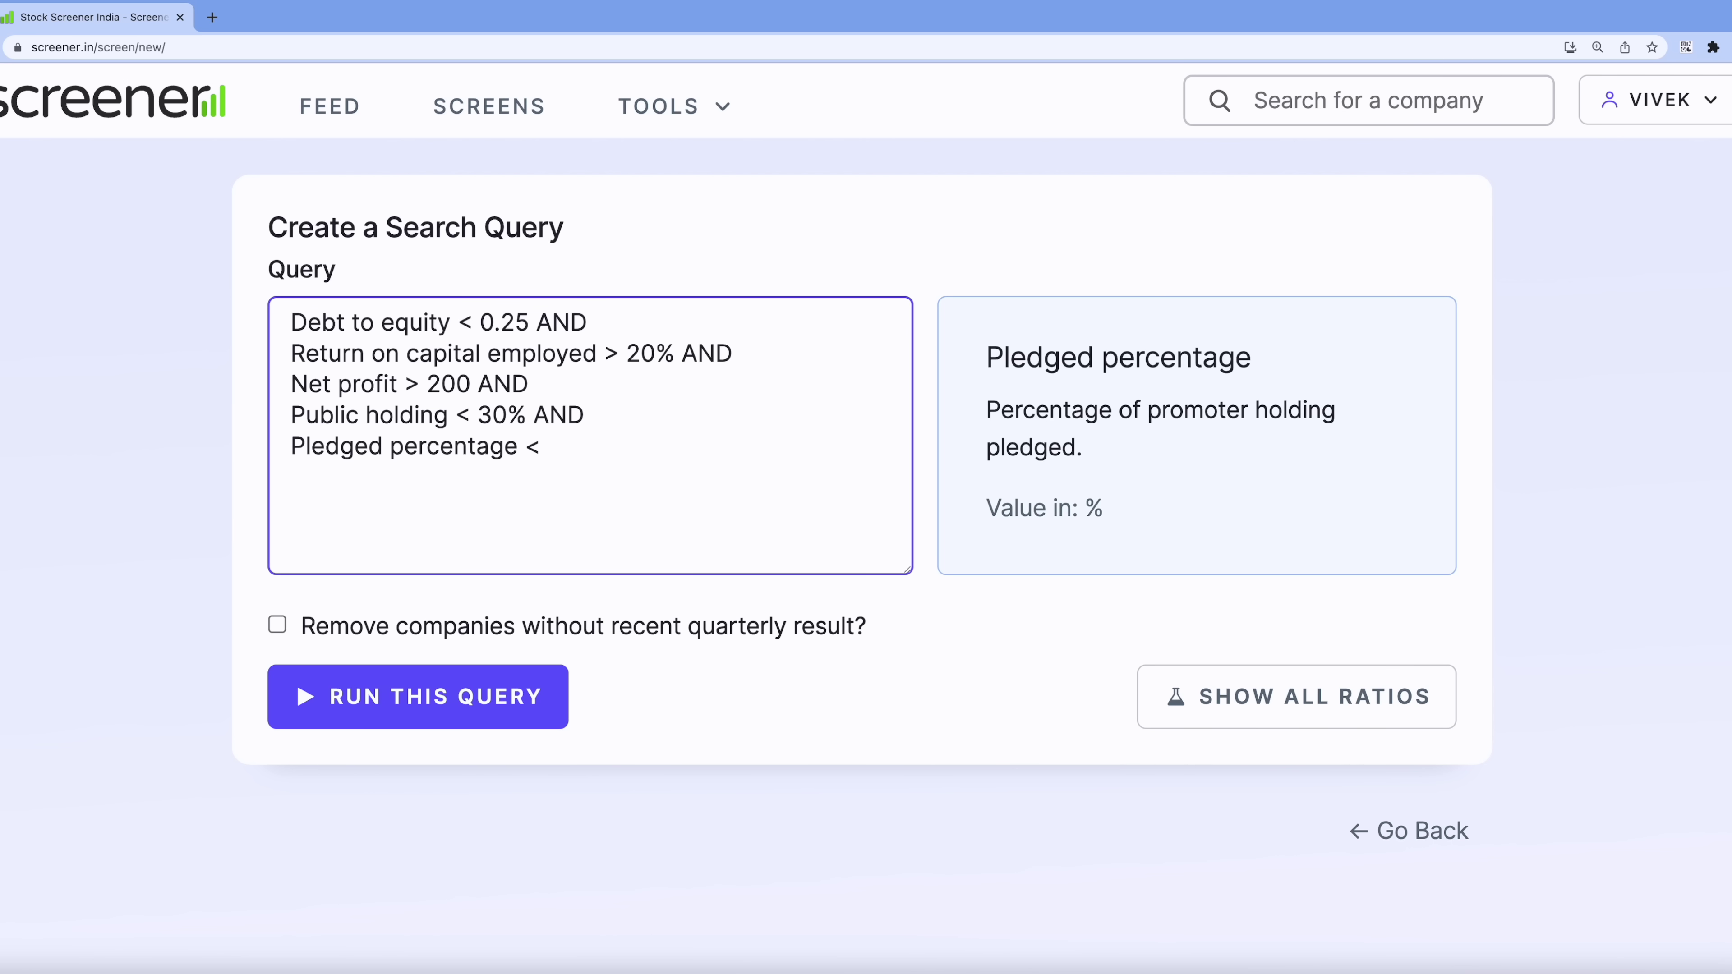
pyautogui.write(' 10%')
pyautogui.press('Left')
# - Run the query and sort the resulting companies by market capitalization, largest first
pyautogui.click(439, 703)
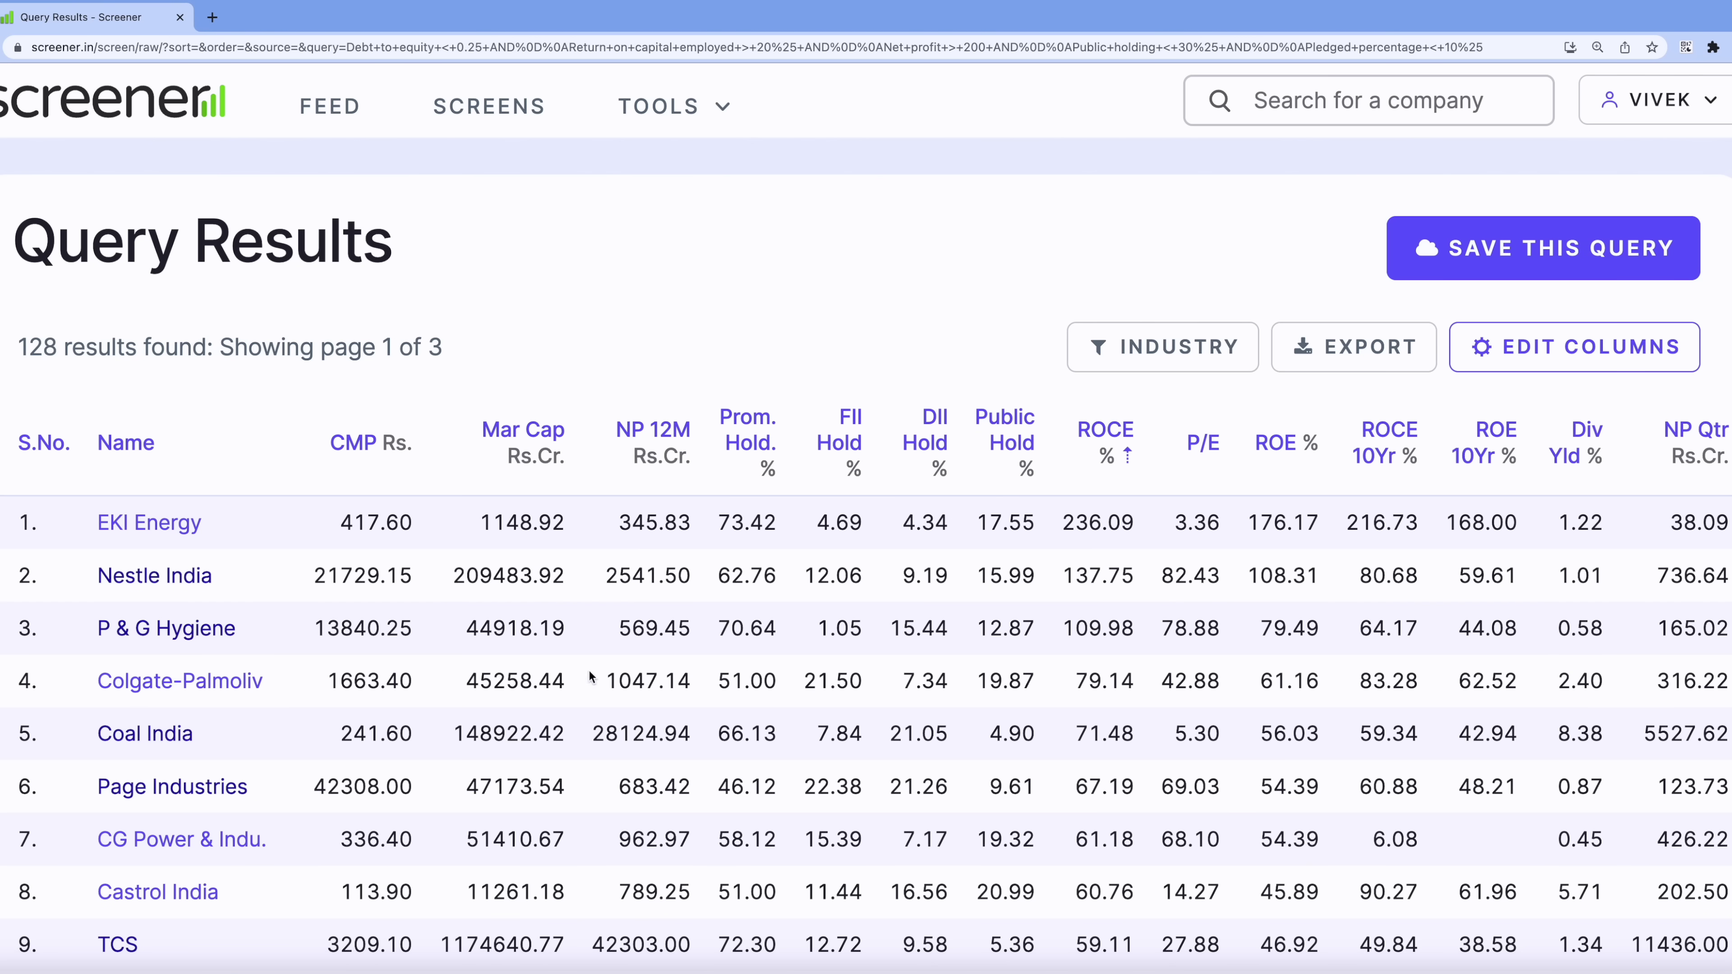
pyautogui.click(517, 434)
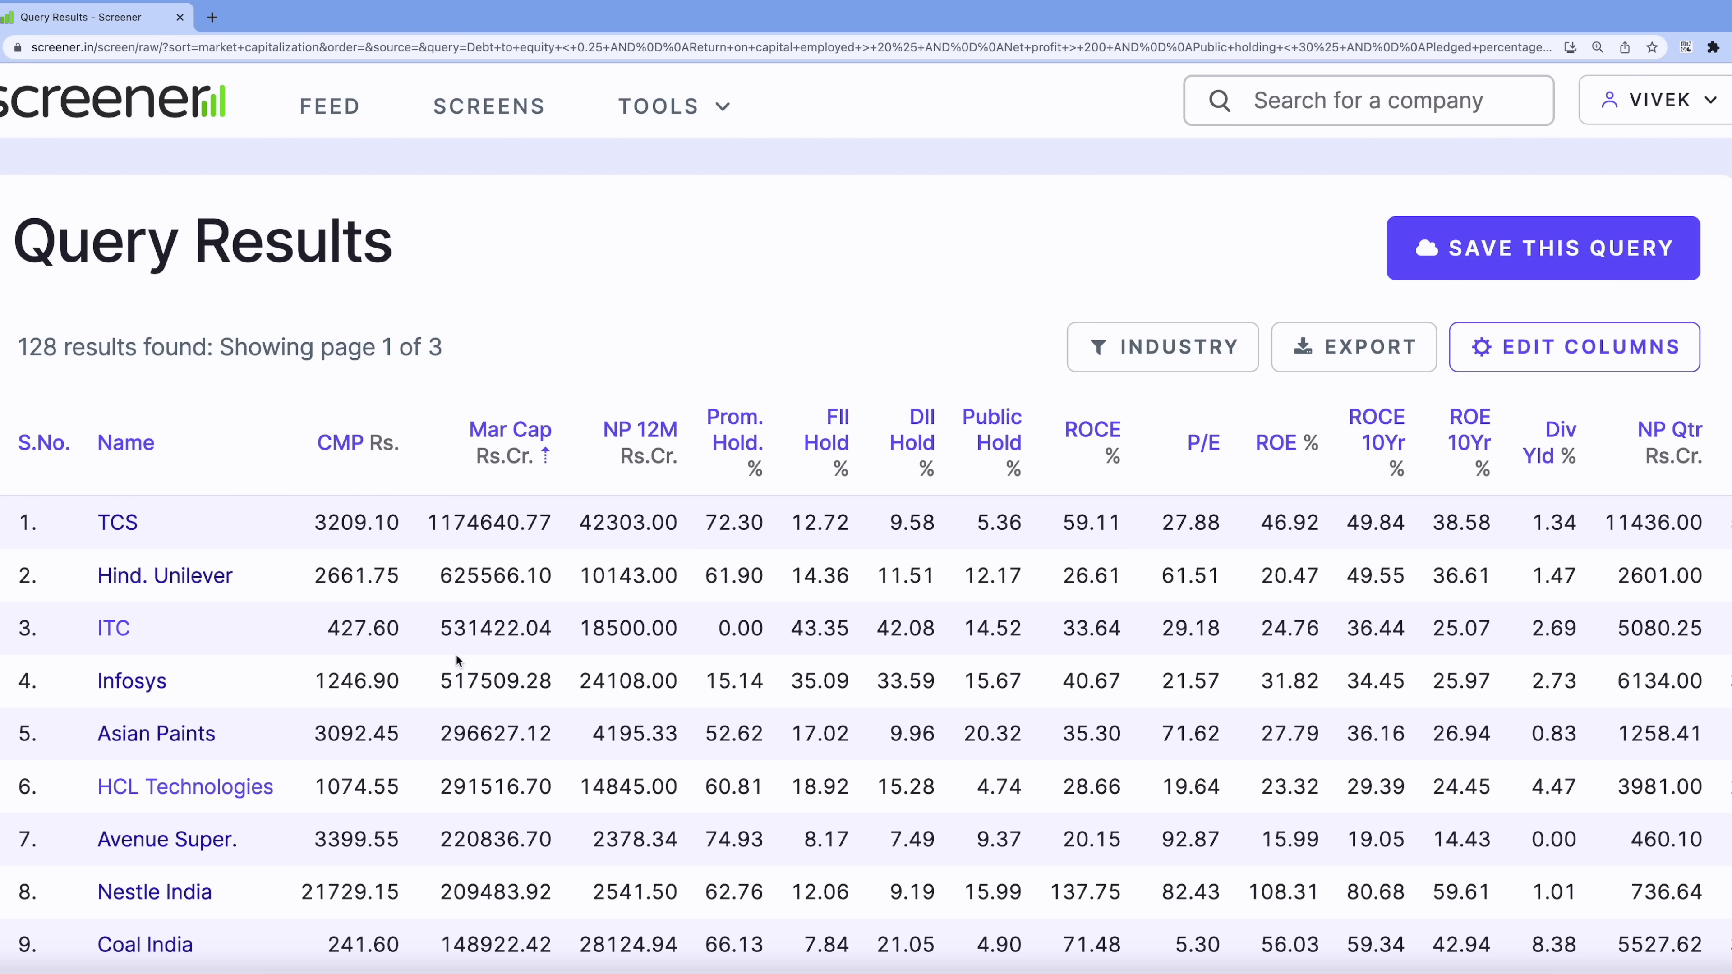
# - Look through the largest matching companies on the first page of the query results
pyautogui.scroll(-1, 456, 655)
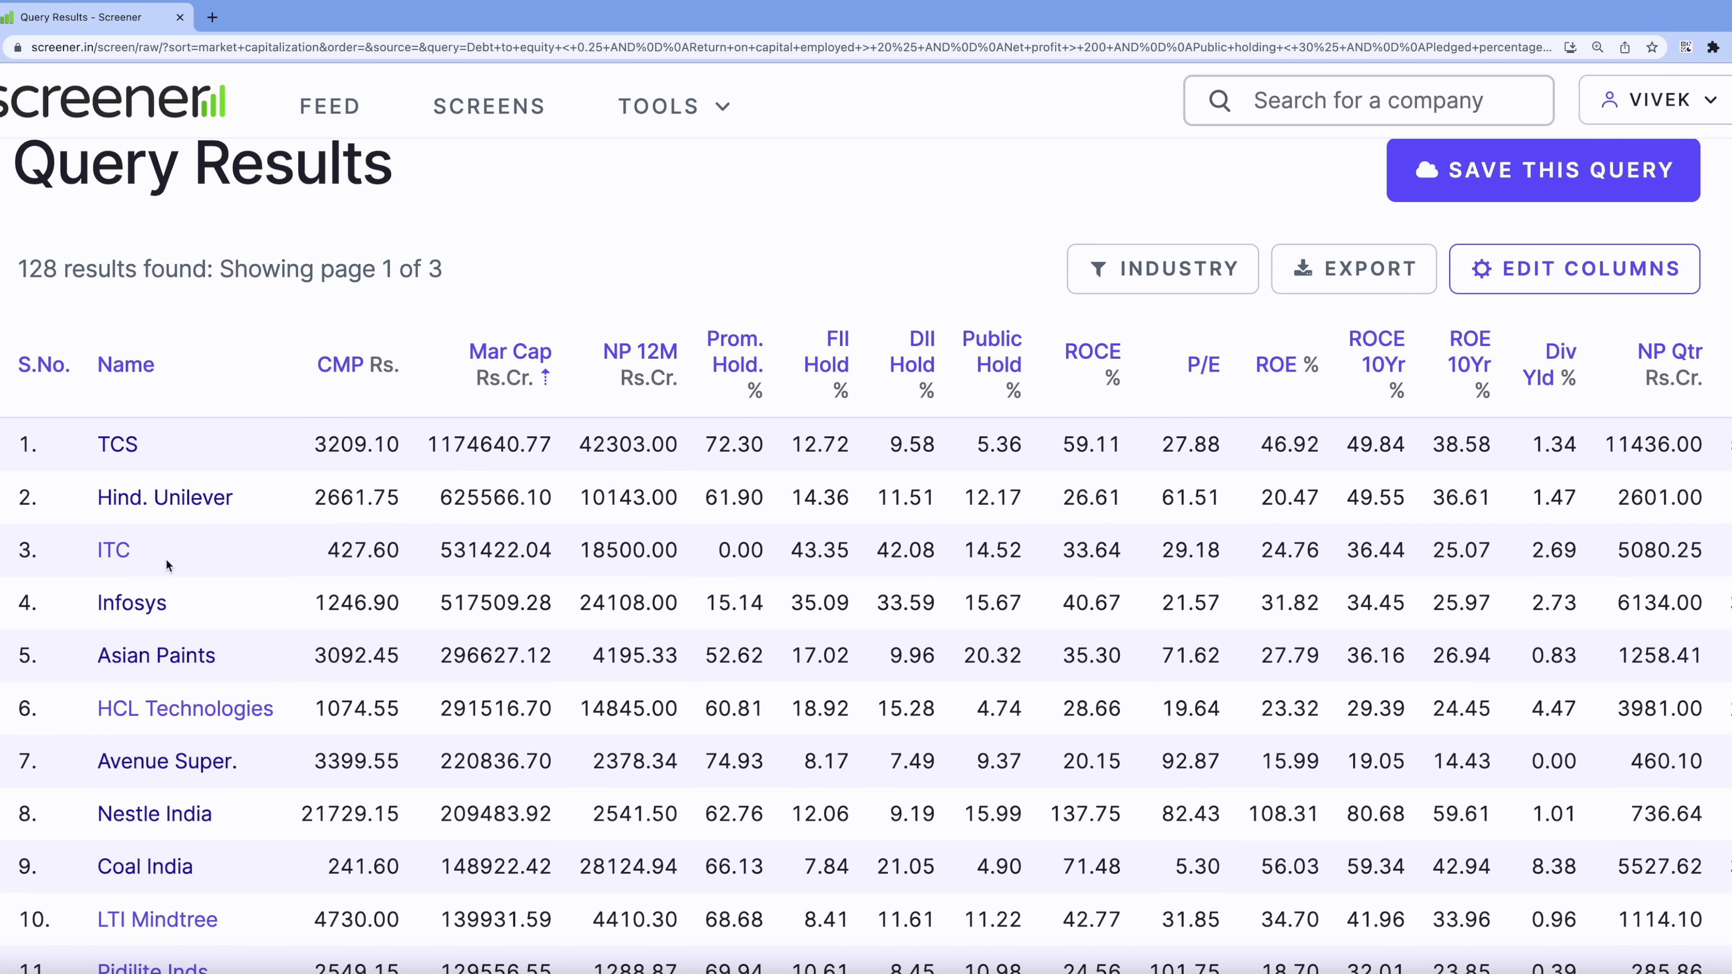
pyautogui.scroll(-2, 166, 560)
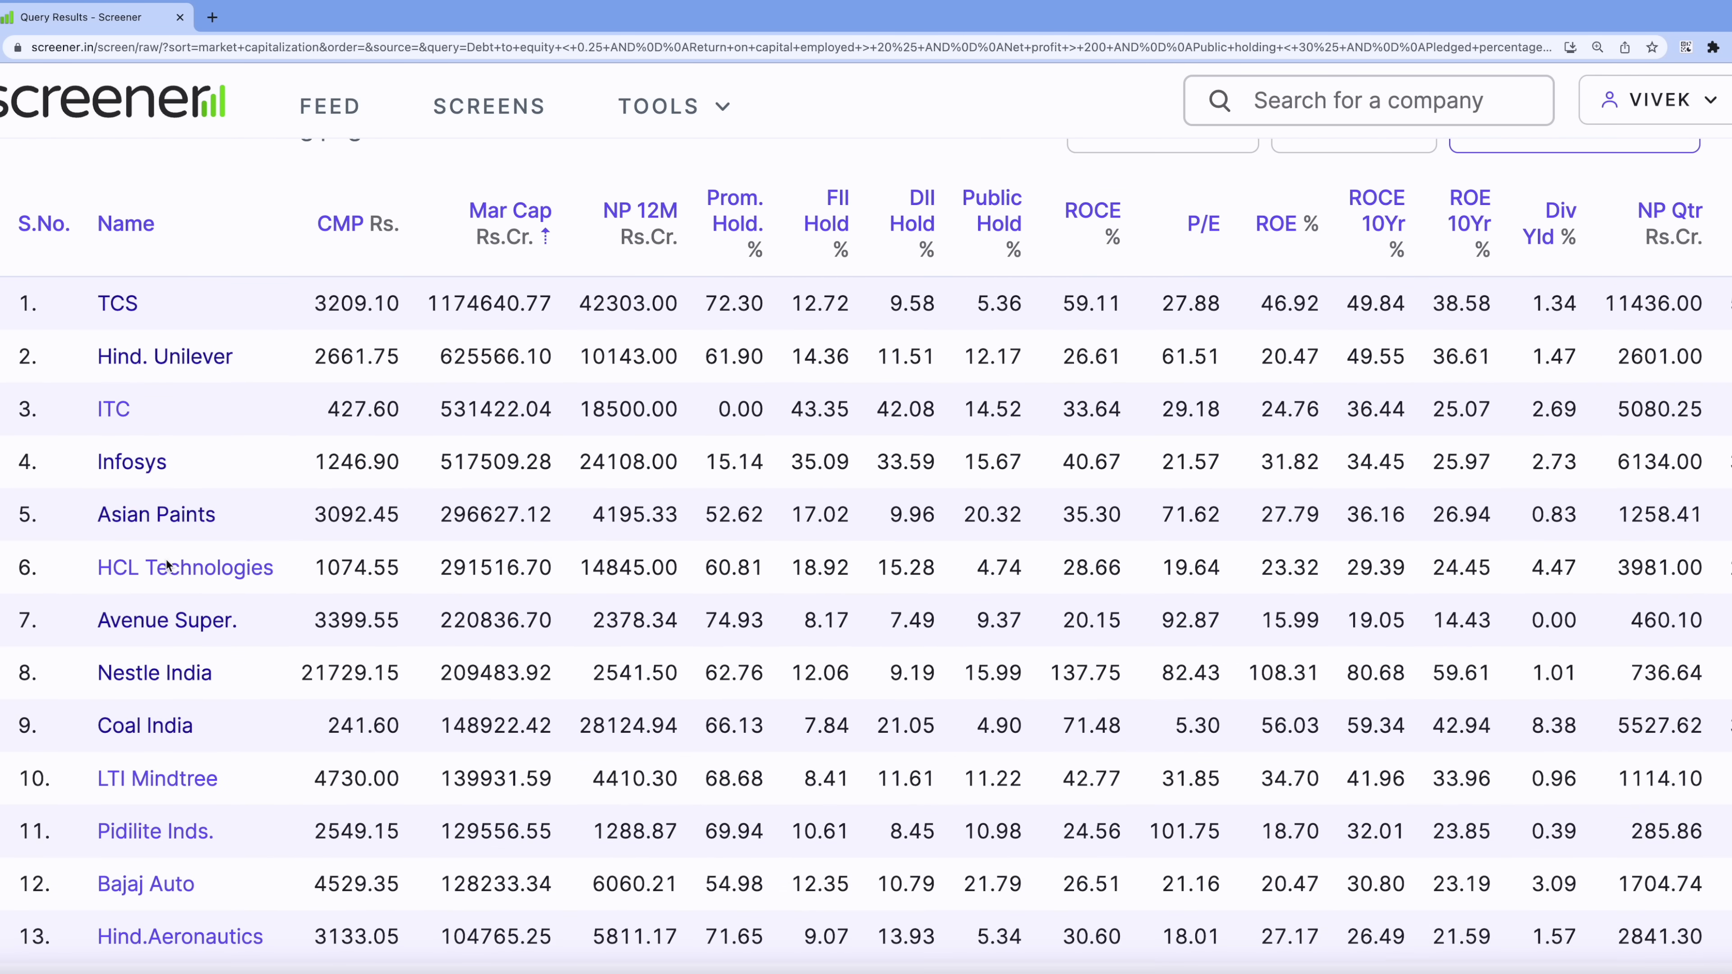
pyautogui.scroll(-2, 251, 645)
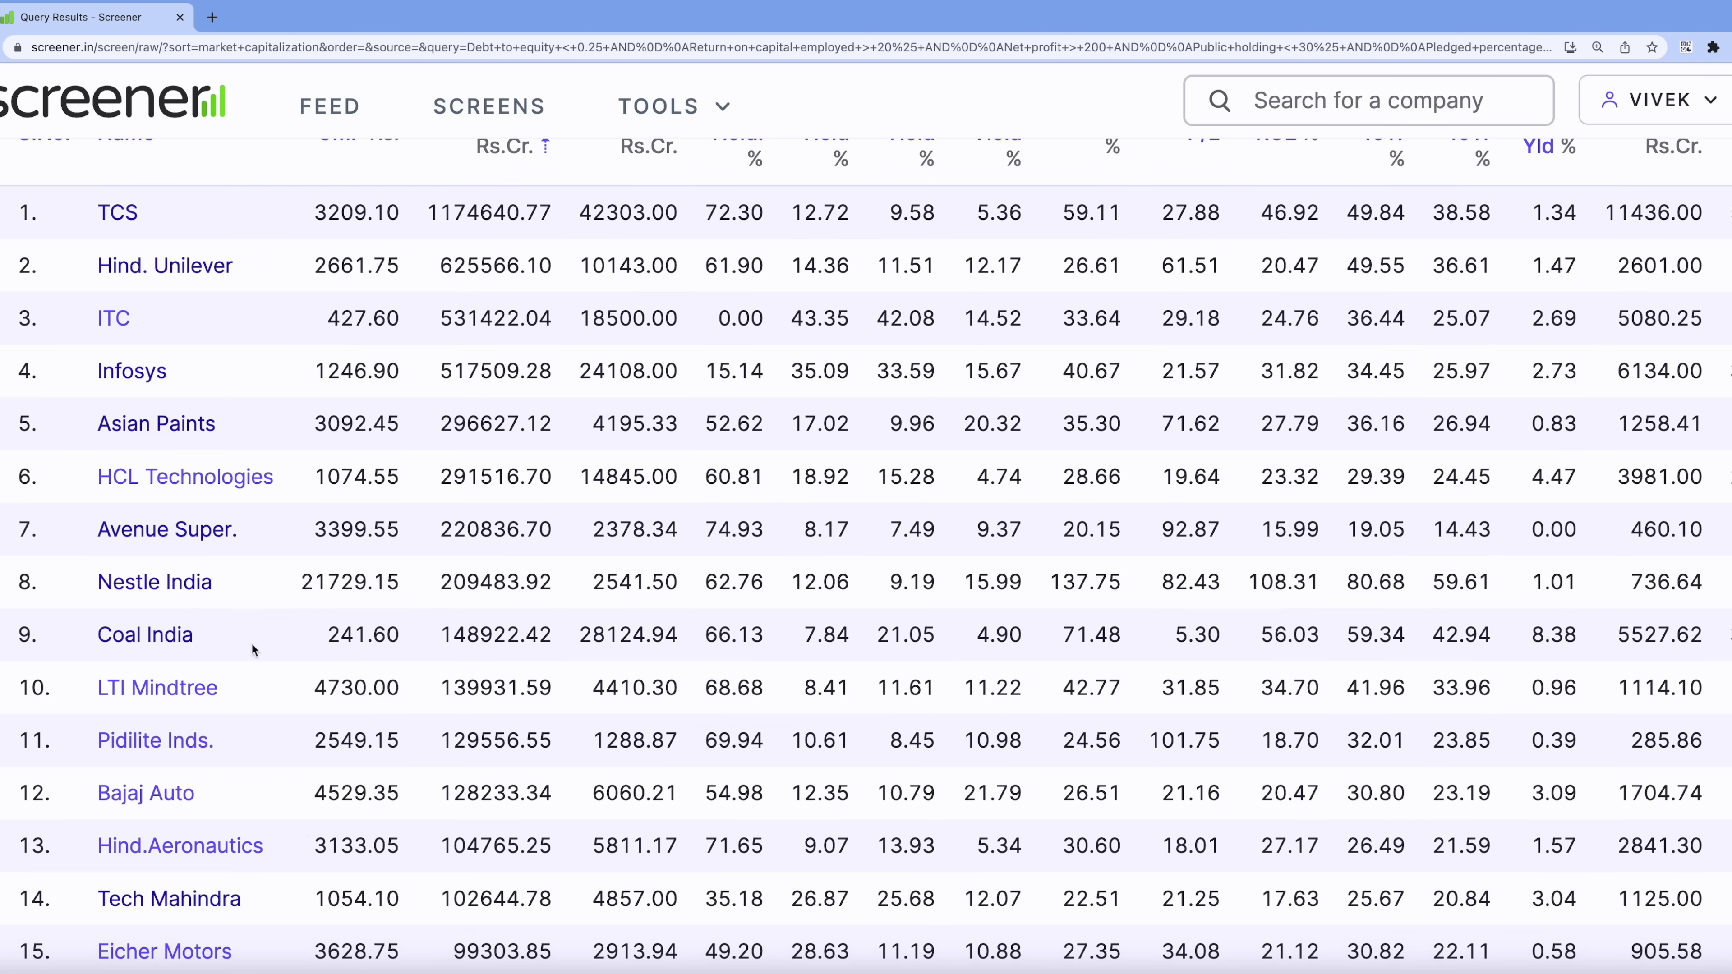
pyautogui.scroll(-1, 252, 645)
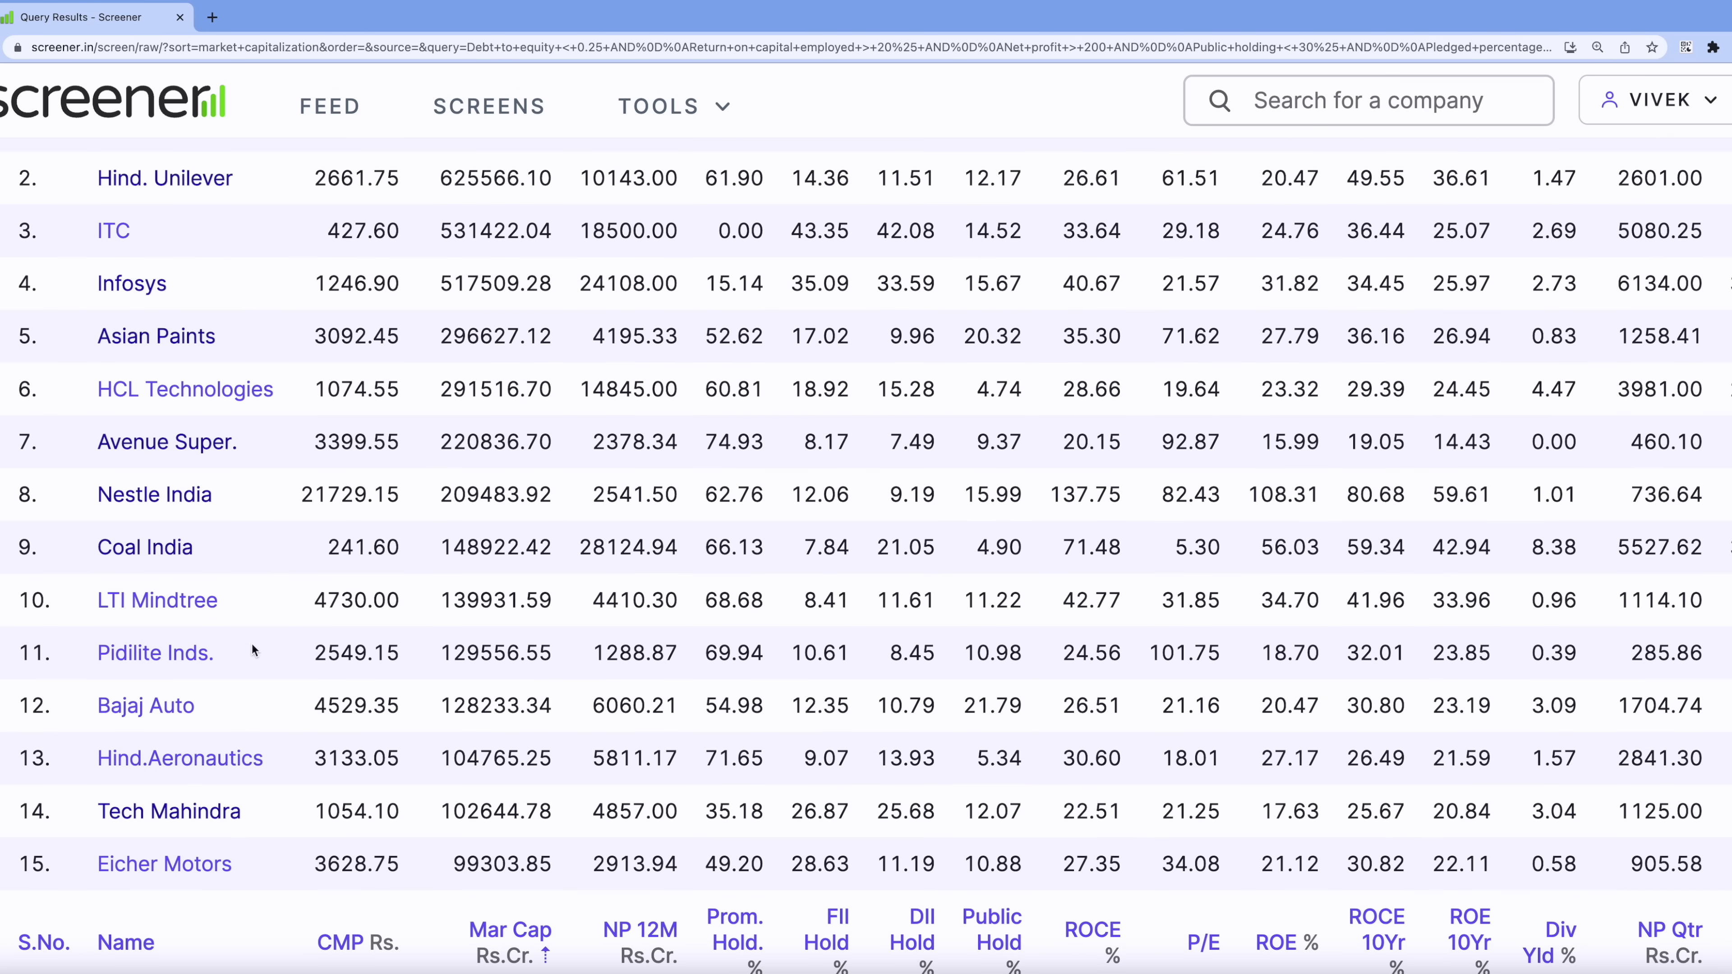
pyautogui.scroll(-2, 251, 645)
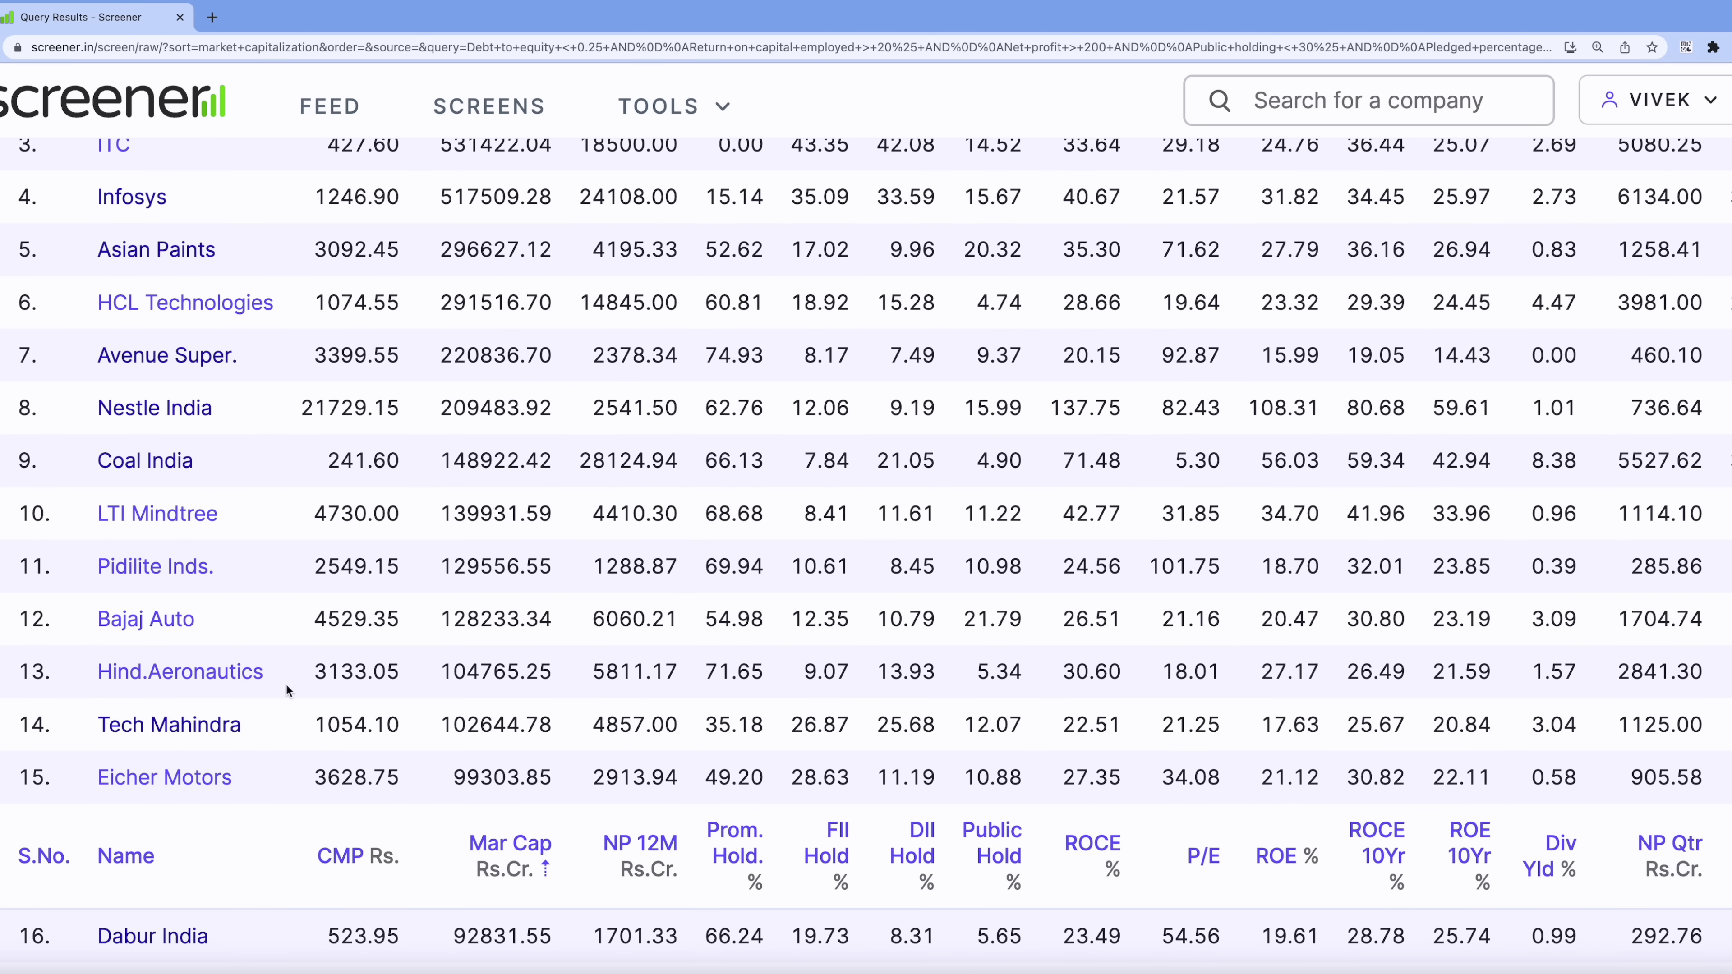
pyautogui.scroll(-3, 285, 684)
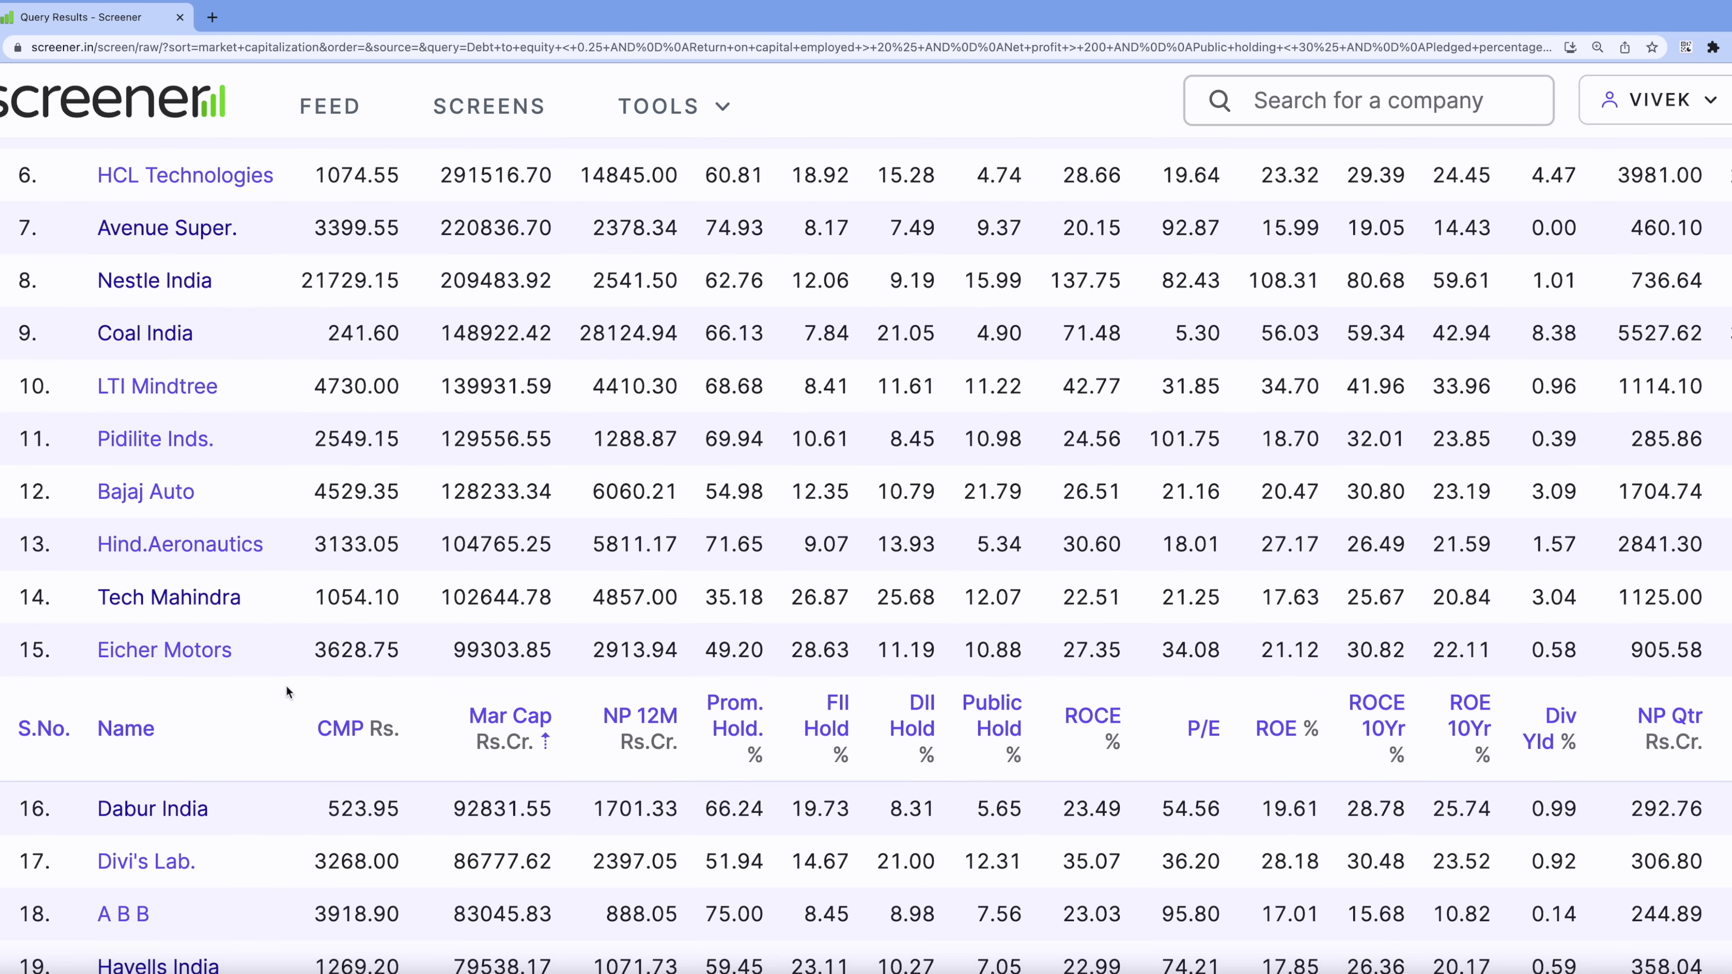
pyautogui.scroll(-4, 285, 686)
pyautogui.scroll(18, 370, 666)
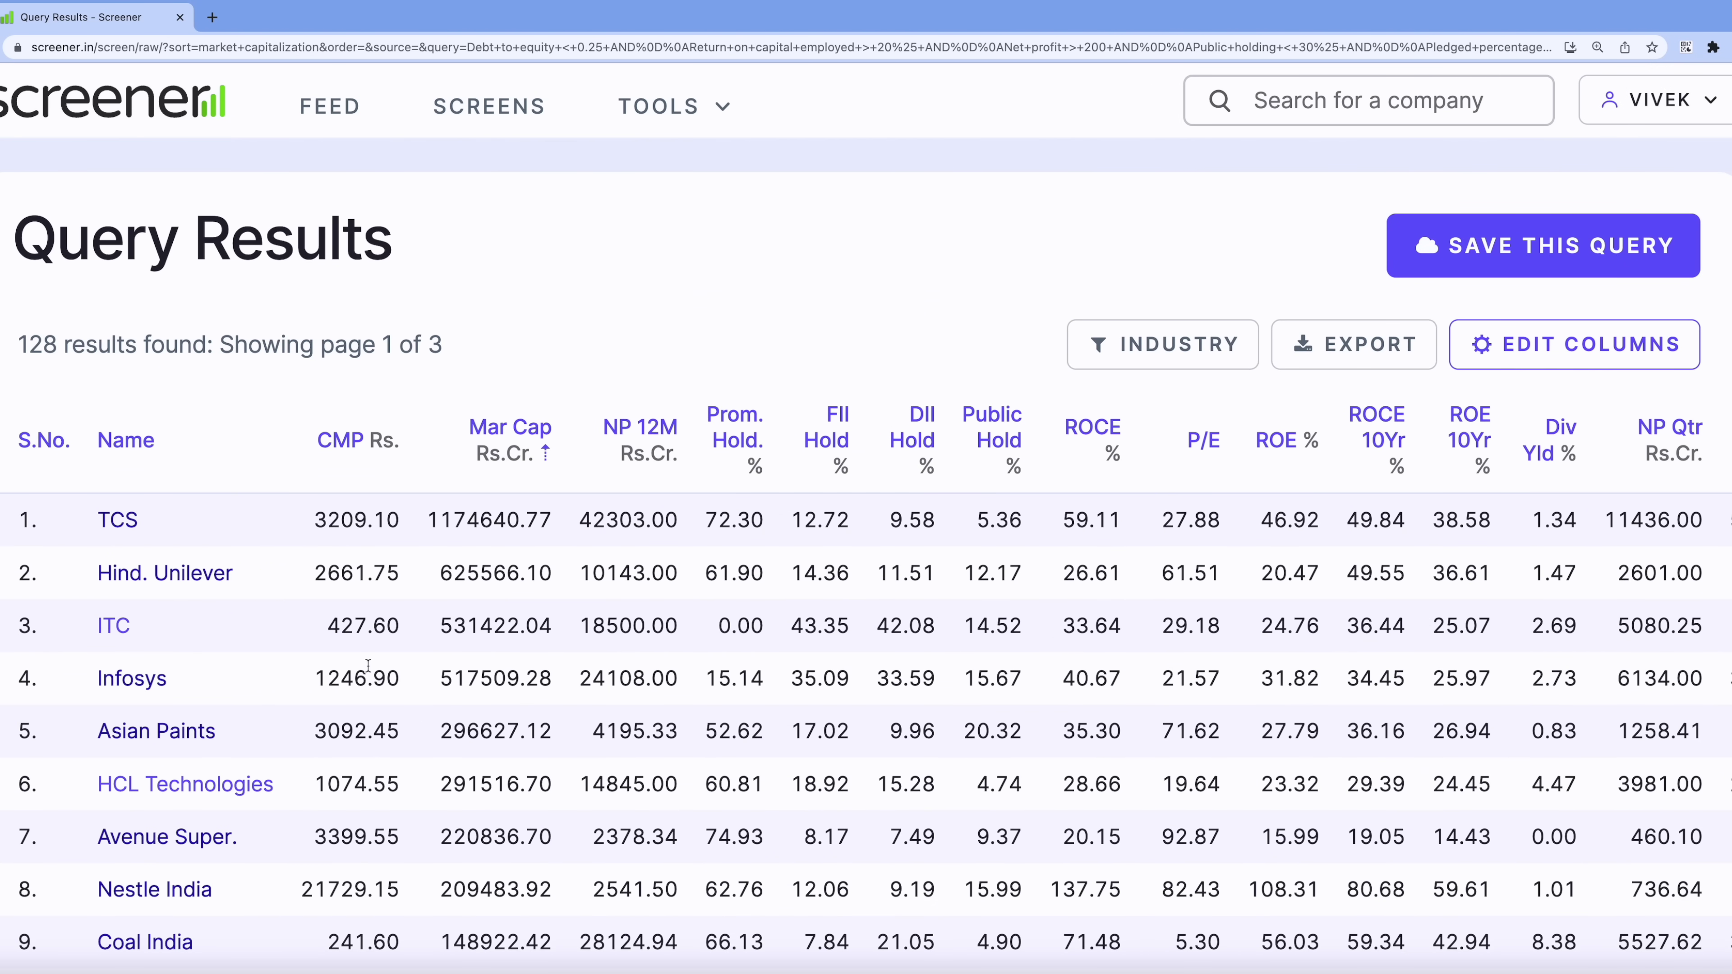
# - Select the results listing down to its median row and check the query conditions shown below it
pyautogui.scroll(-1, 350, 669)
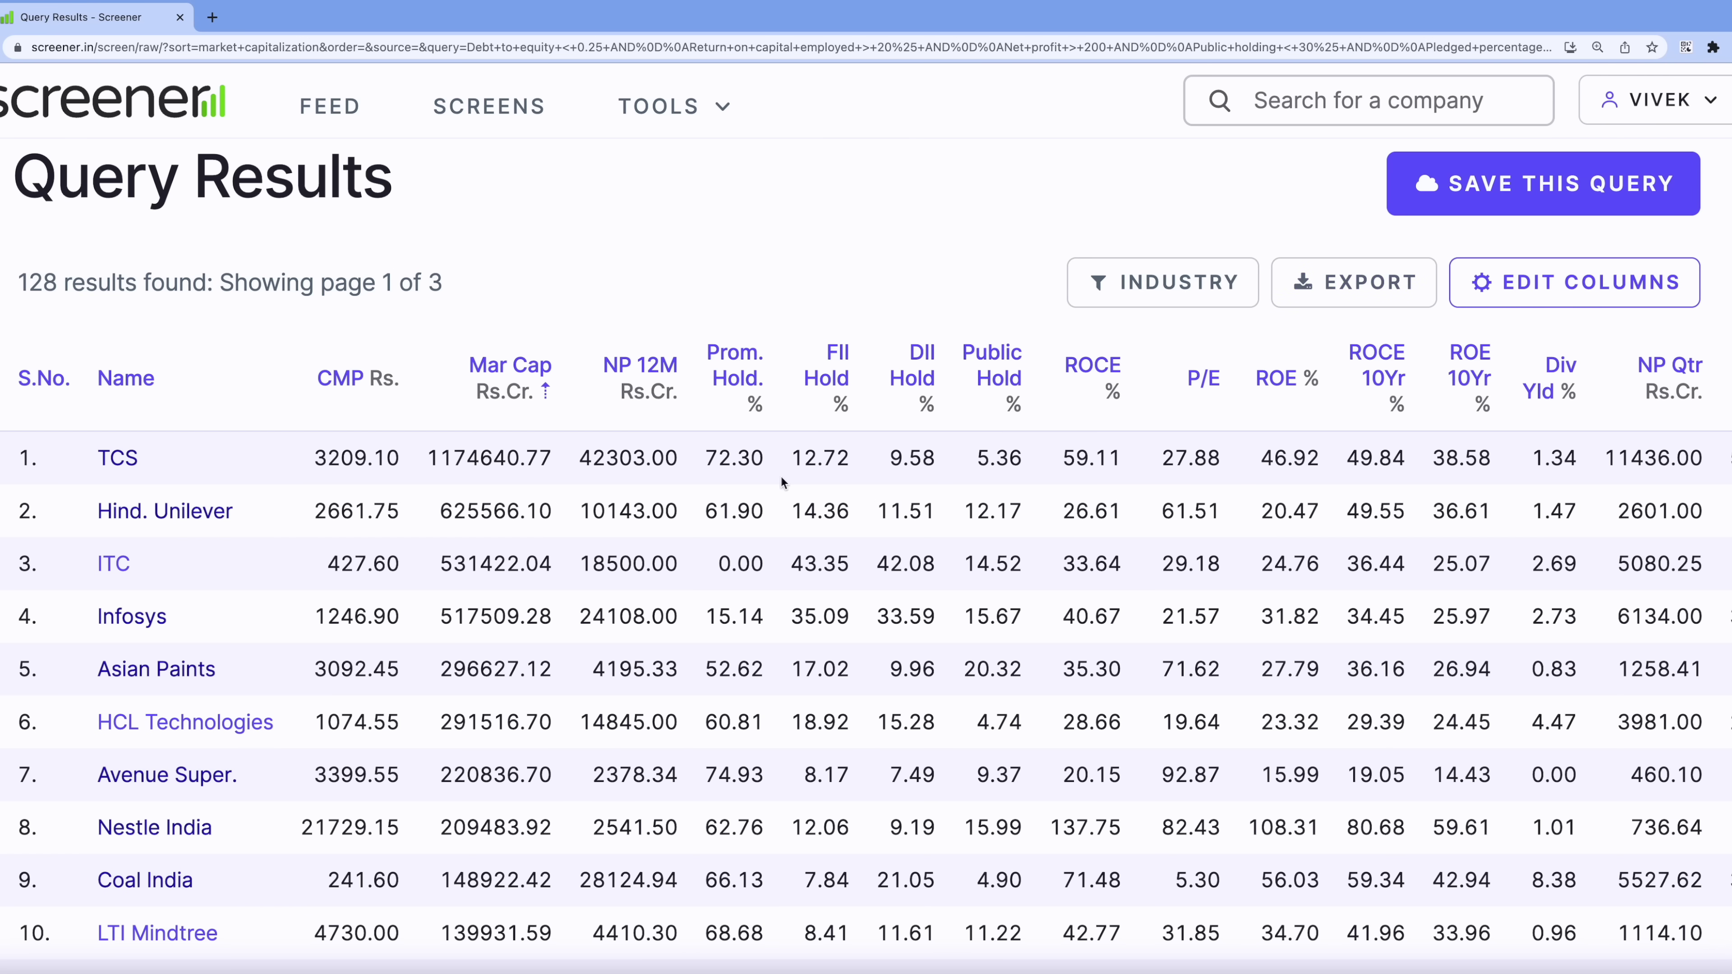
pyautogui.scroll(-2, 522, 473)
pyautogui.moveTo(21, 269); pyautogui.dragTo(1084, 370)
pyautogui.scroll(2, 1084, 370)
pyautogui.scroll(1, 1084, 370)
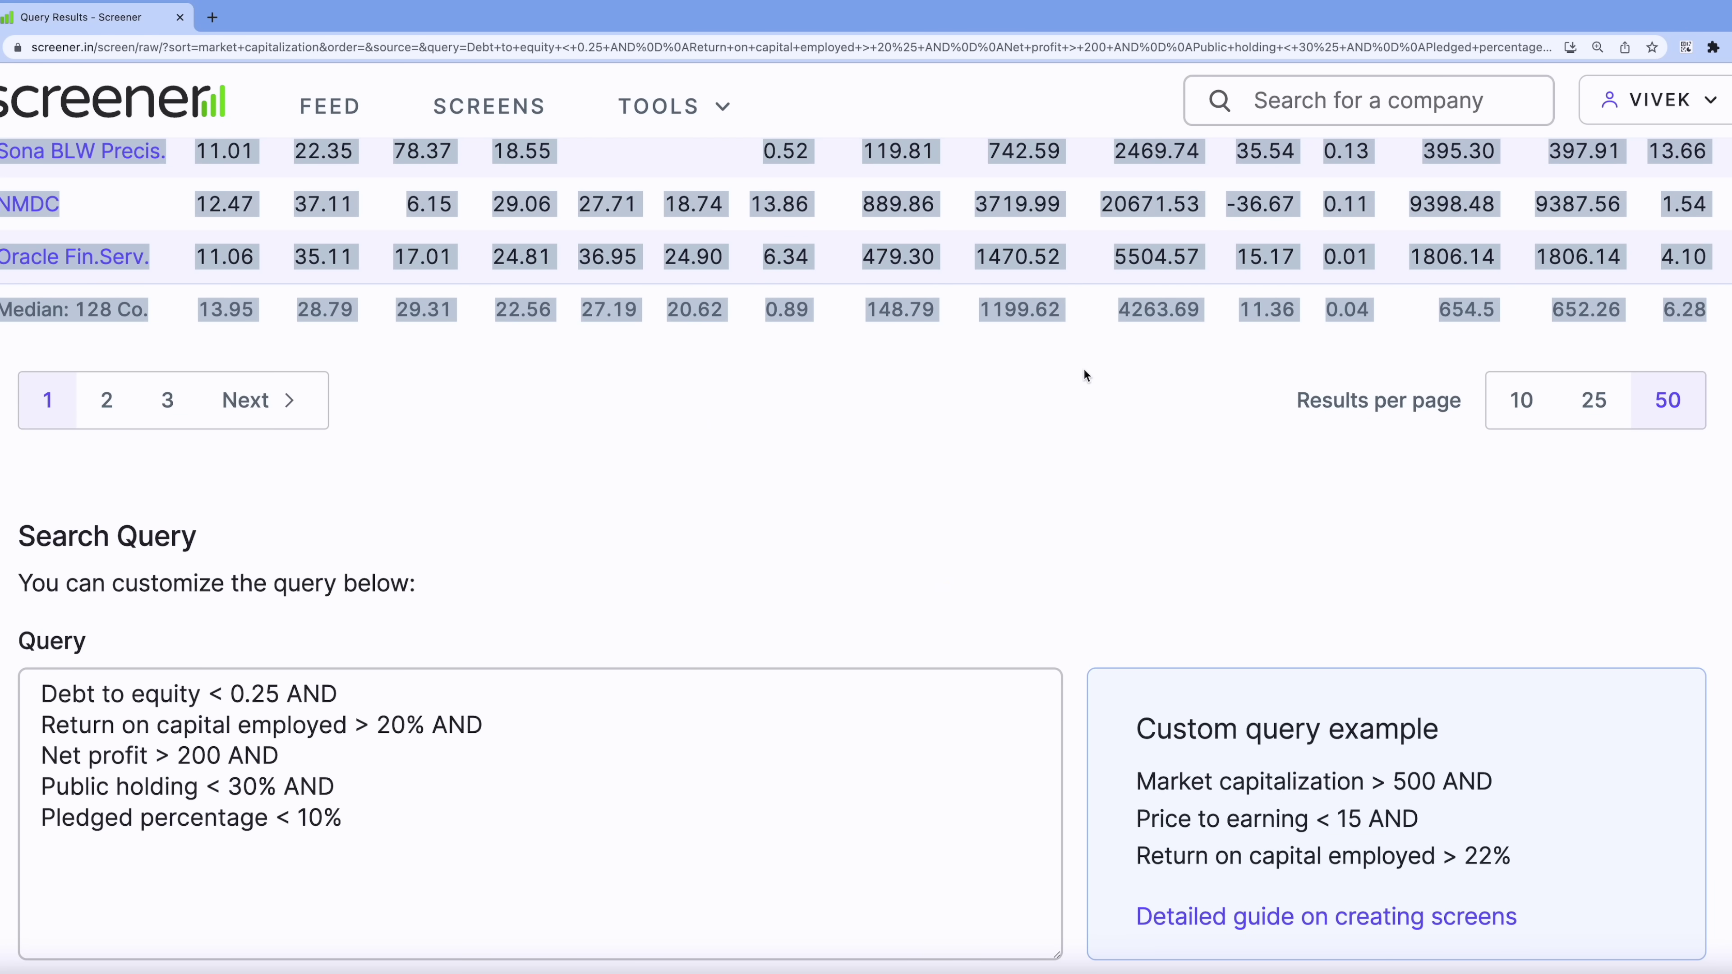
# - Switch to Excel, complete its privacy prompts without sending optional data, and create a blank workbook
pyautogui.scroll(20, 1084, 370)
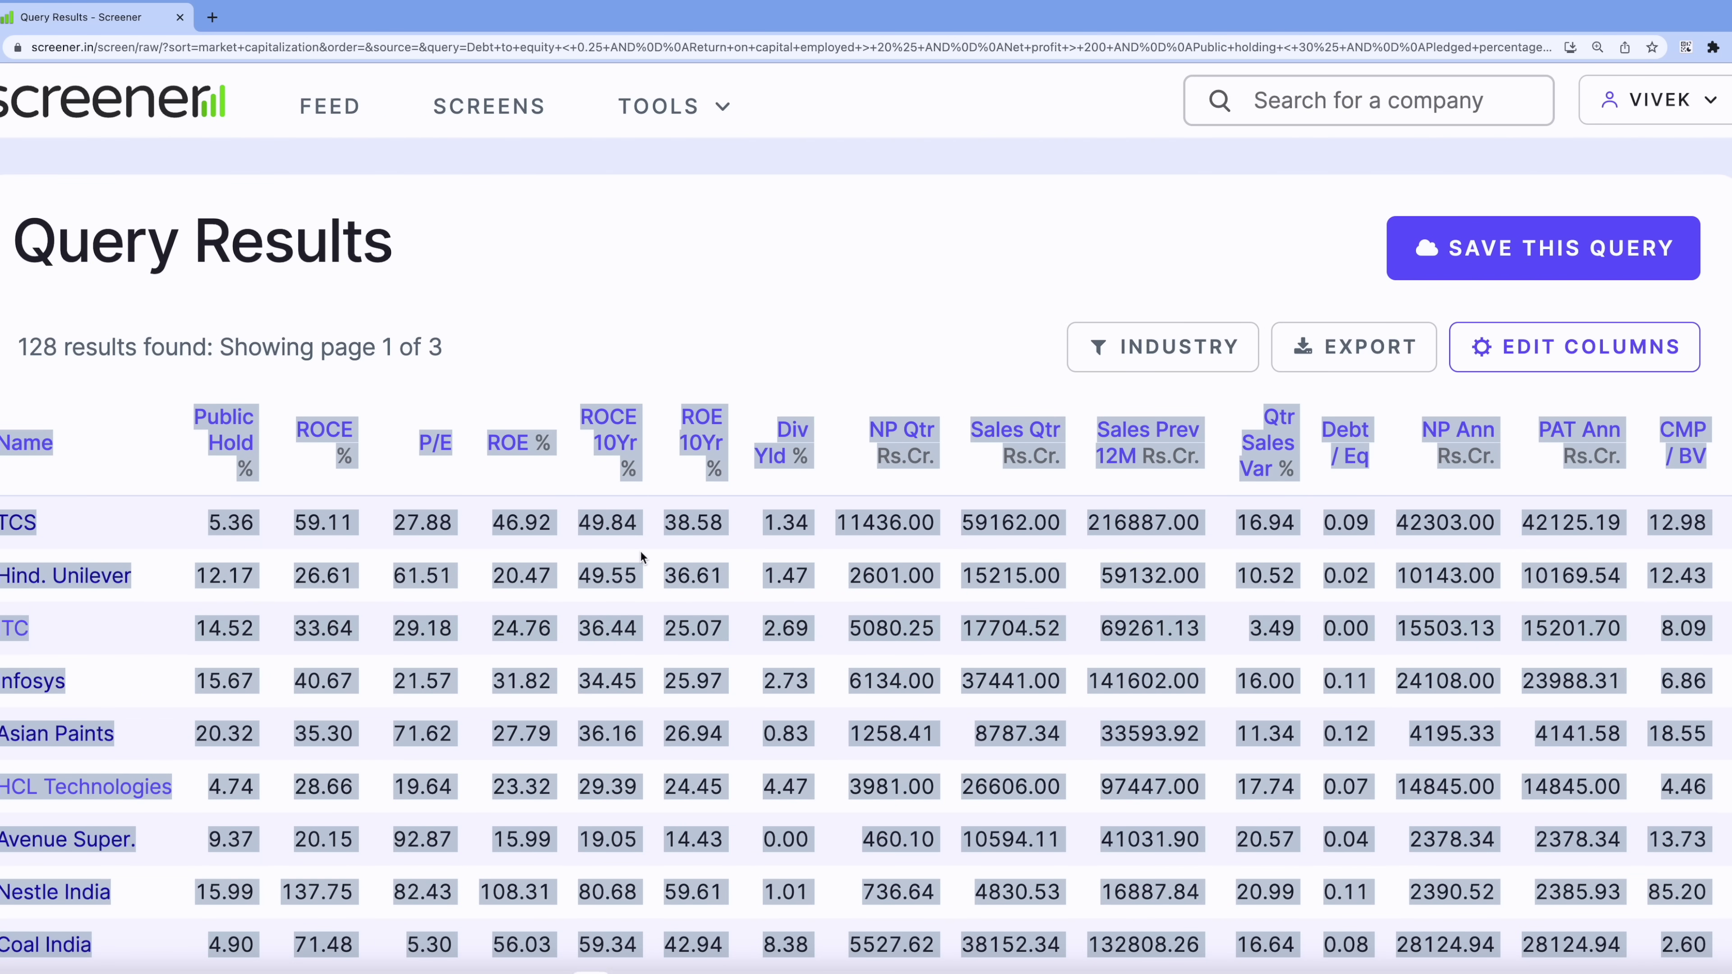
pyautogui.click(590, 971)
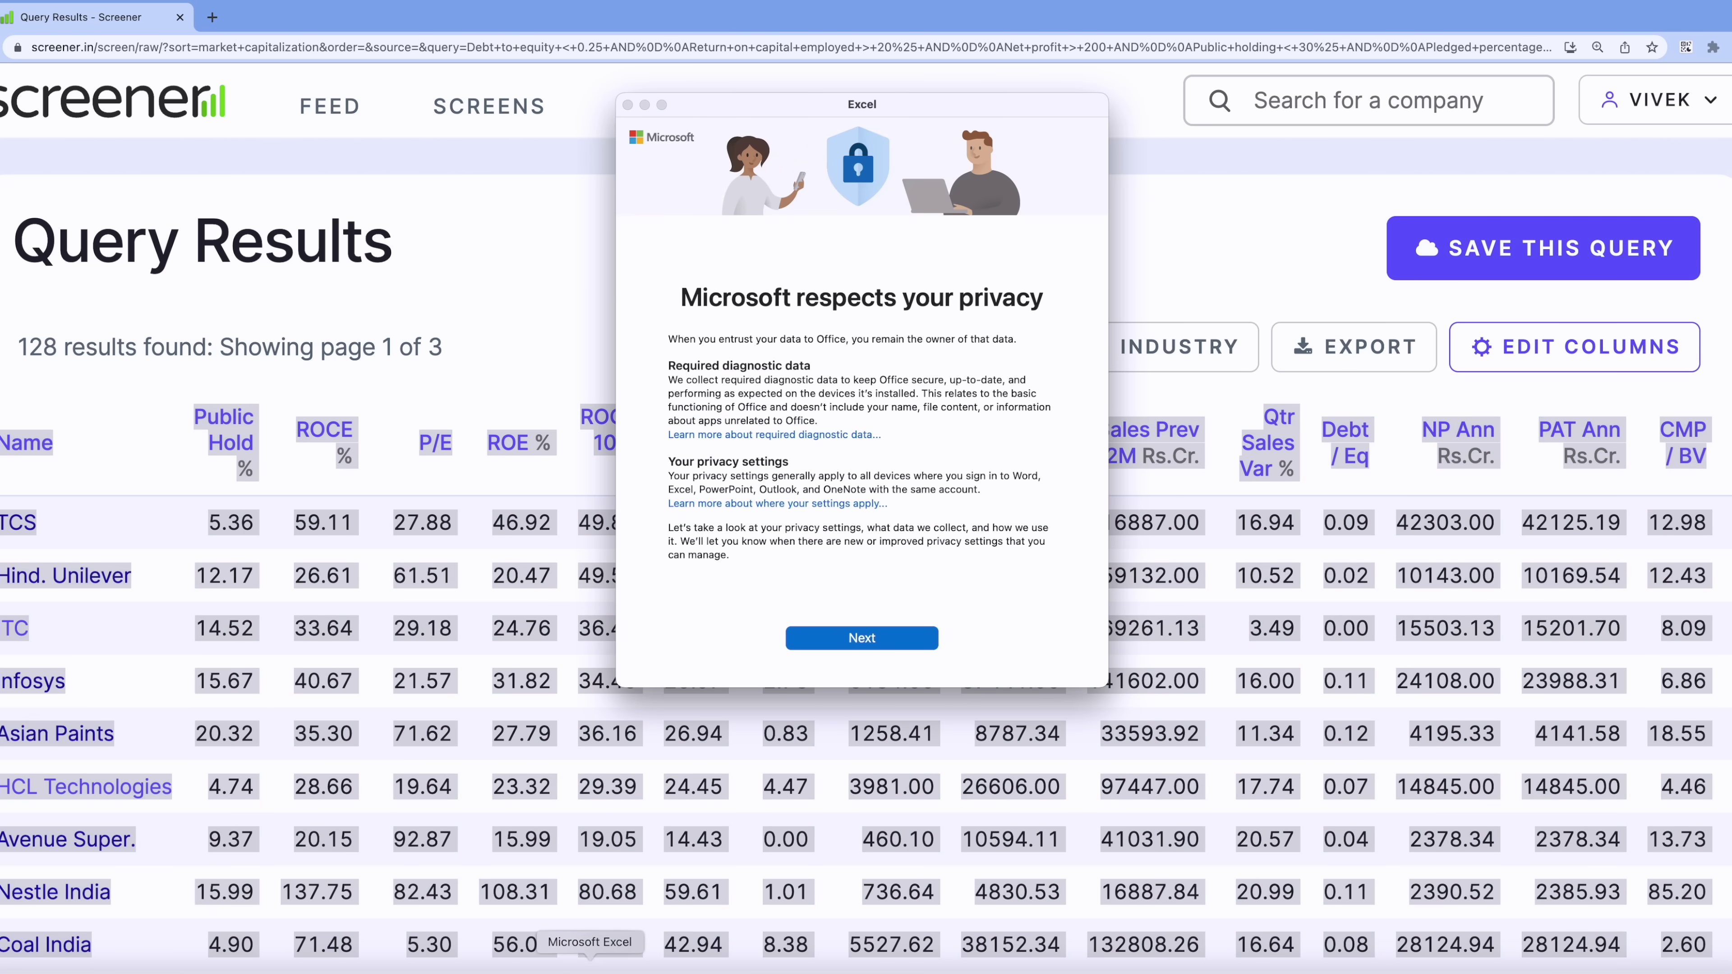
pyautogui.click(854, 639)
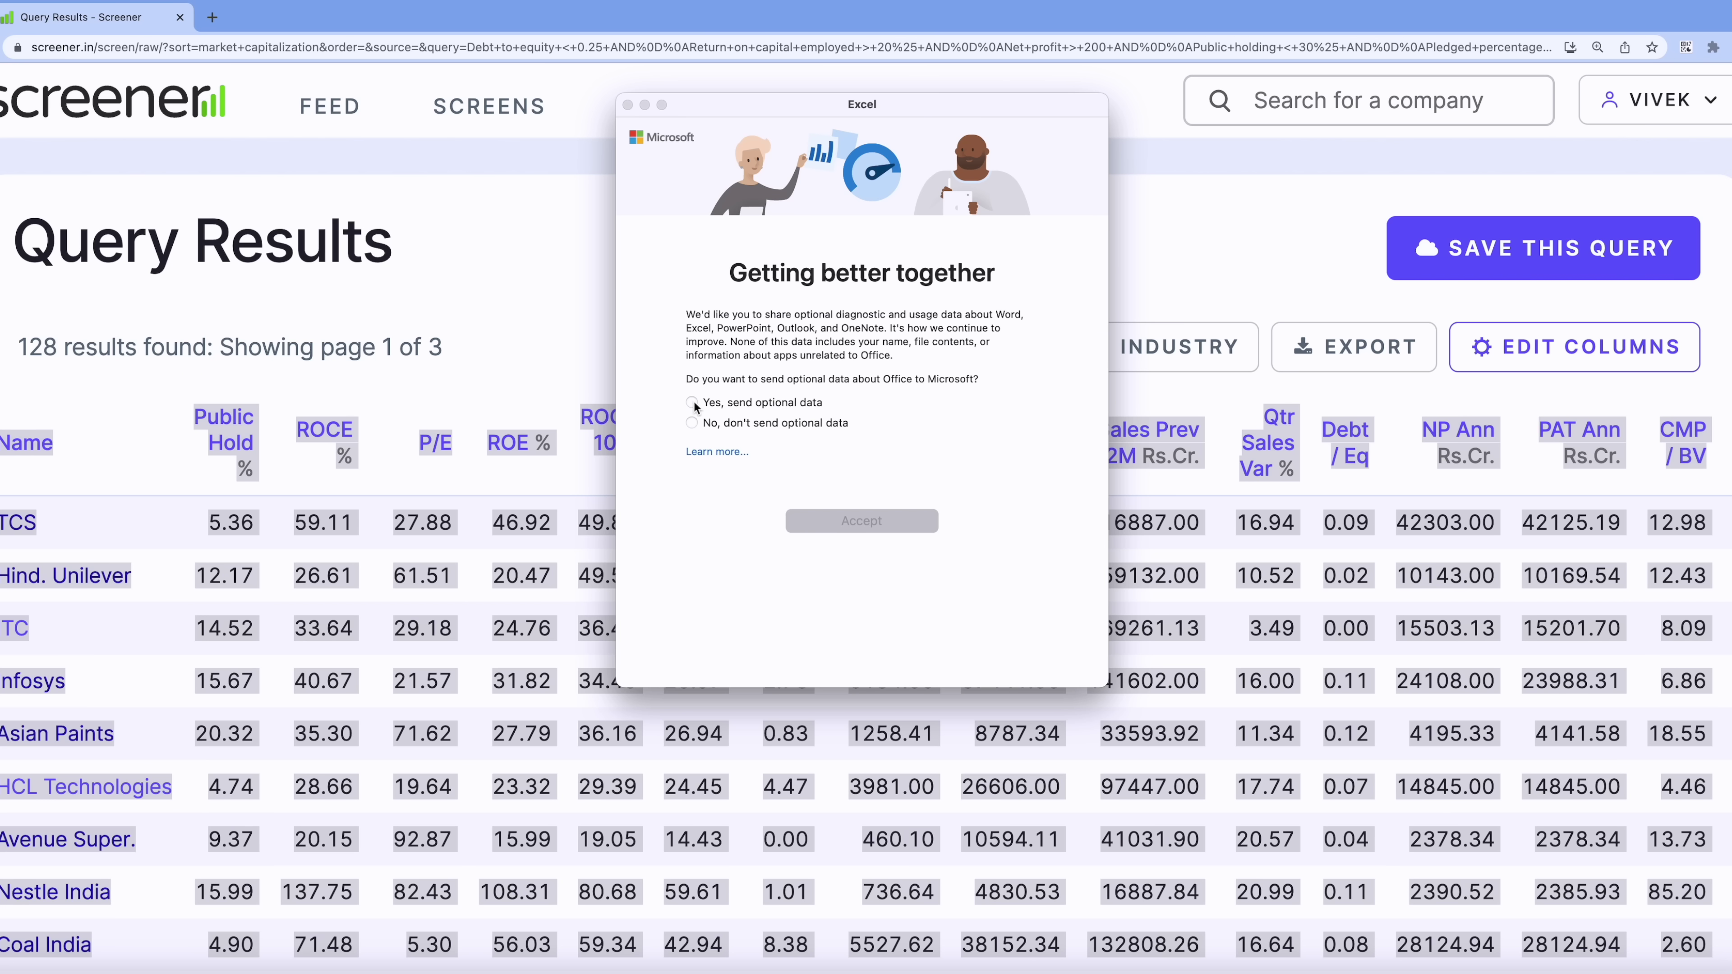
pyautogui.click(692, 423)
pyautogui.click(867, 521)
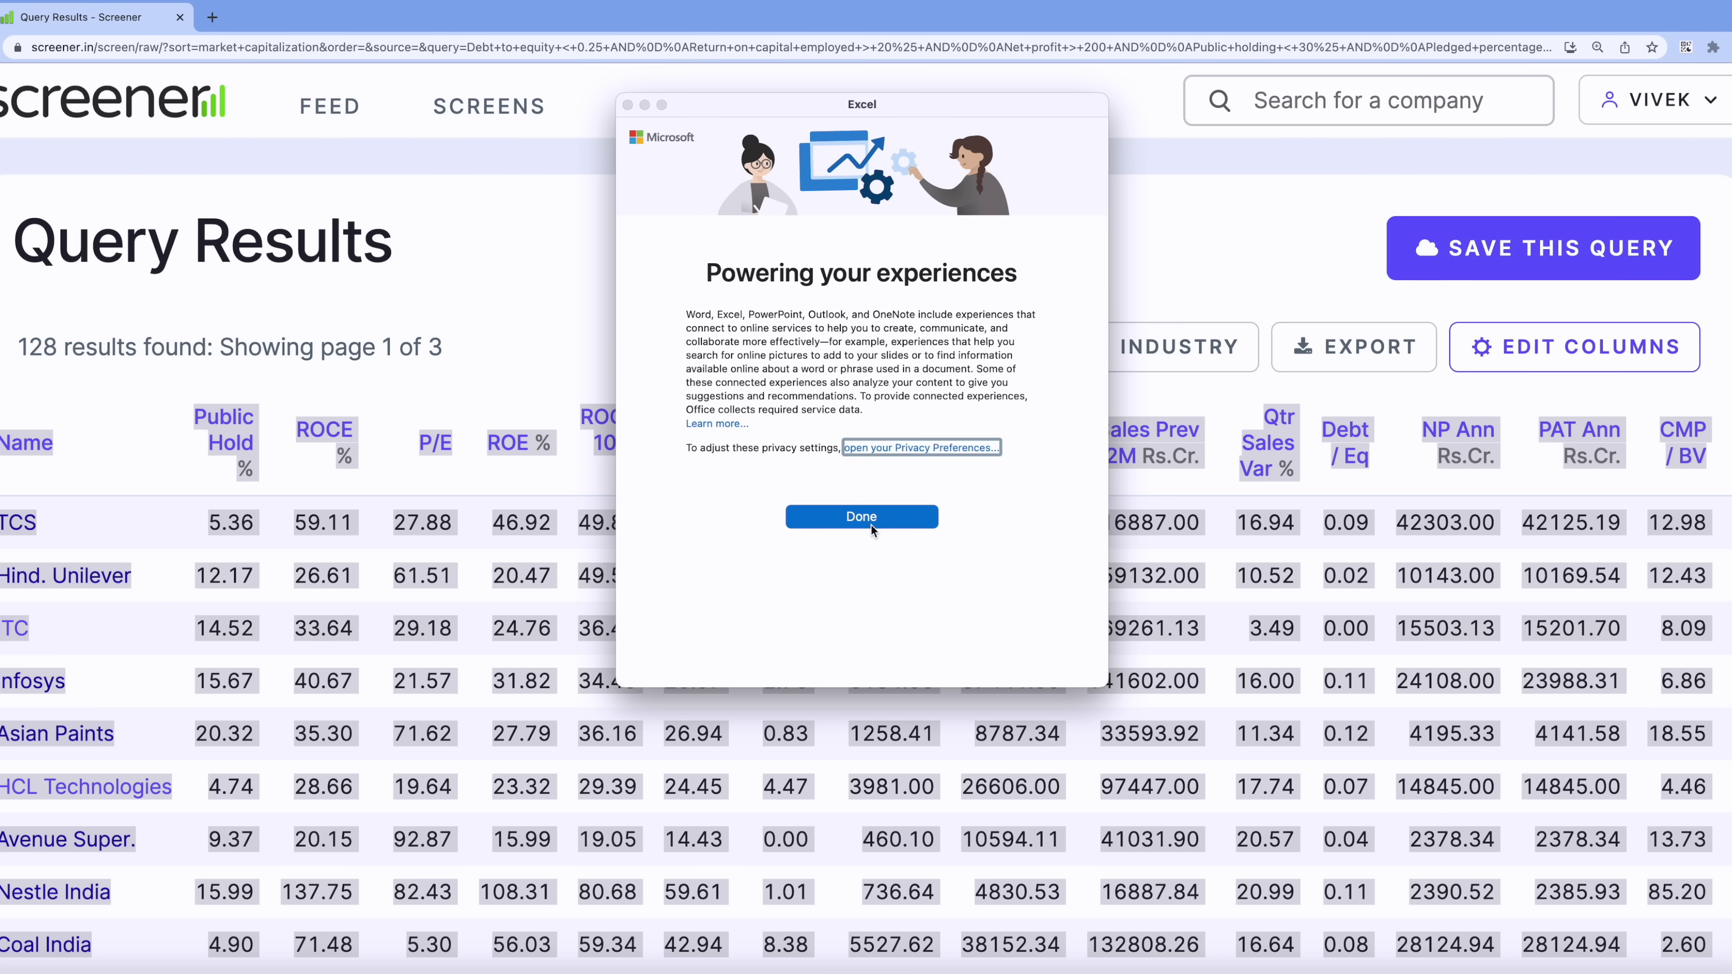
pyautogui.click(882, 519)
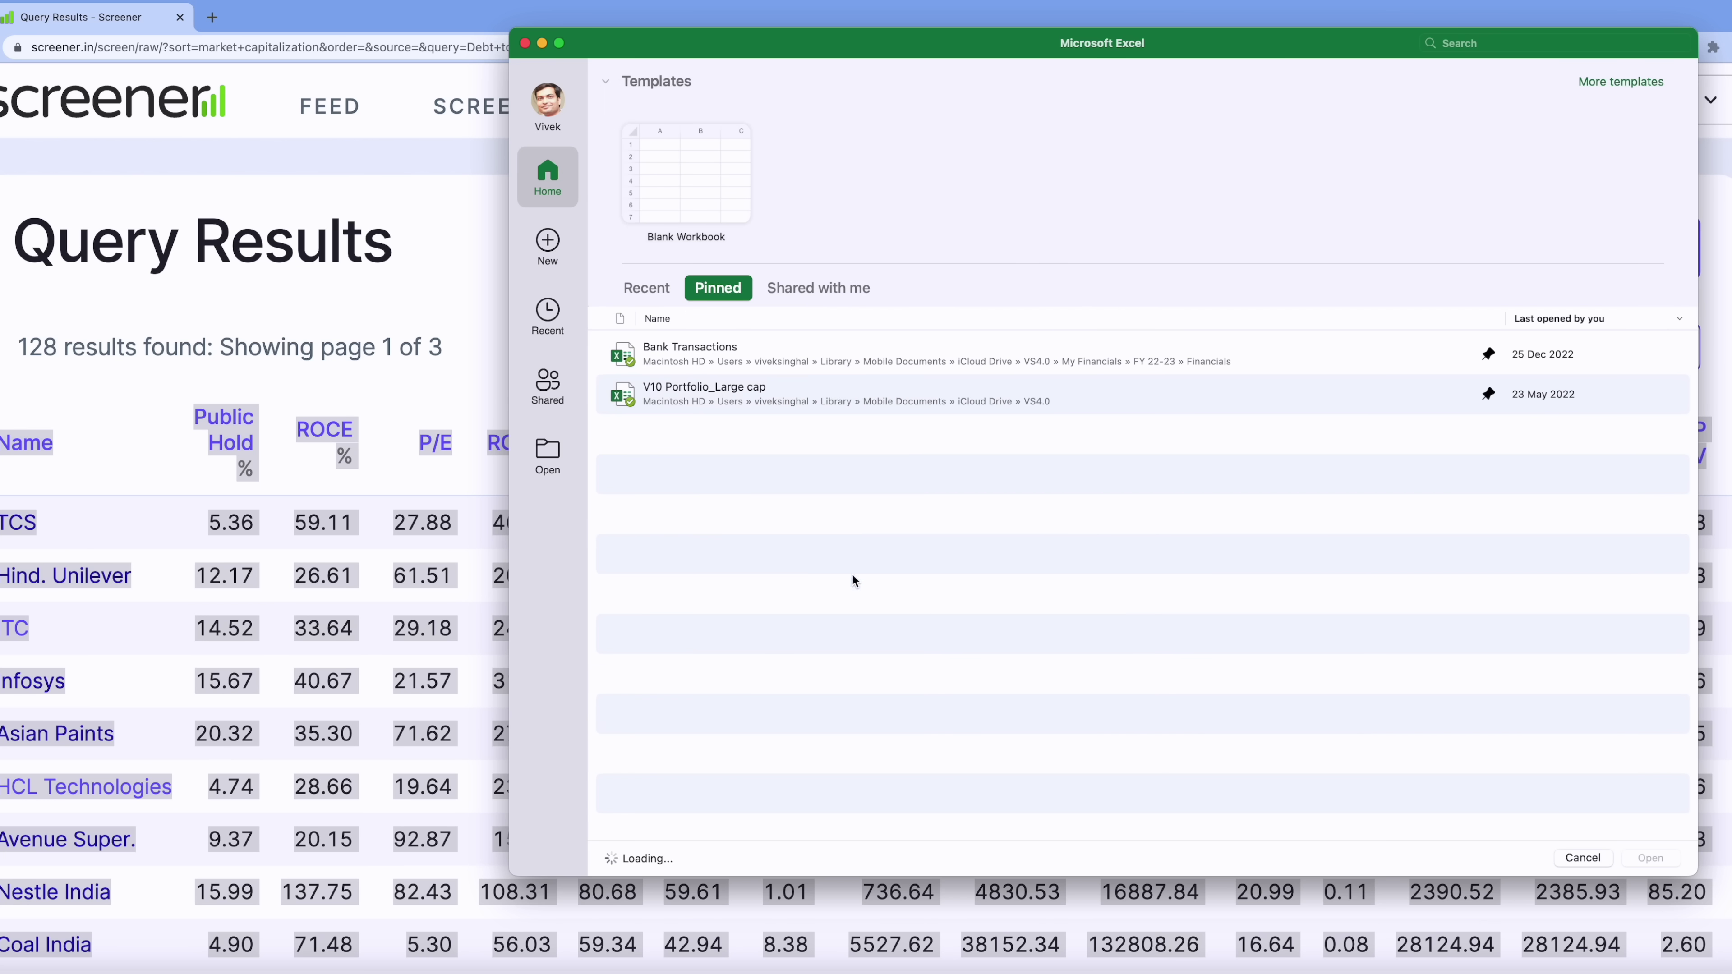
pyautogui.doubleClick(663, 182)
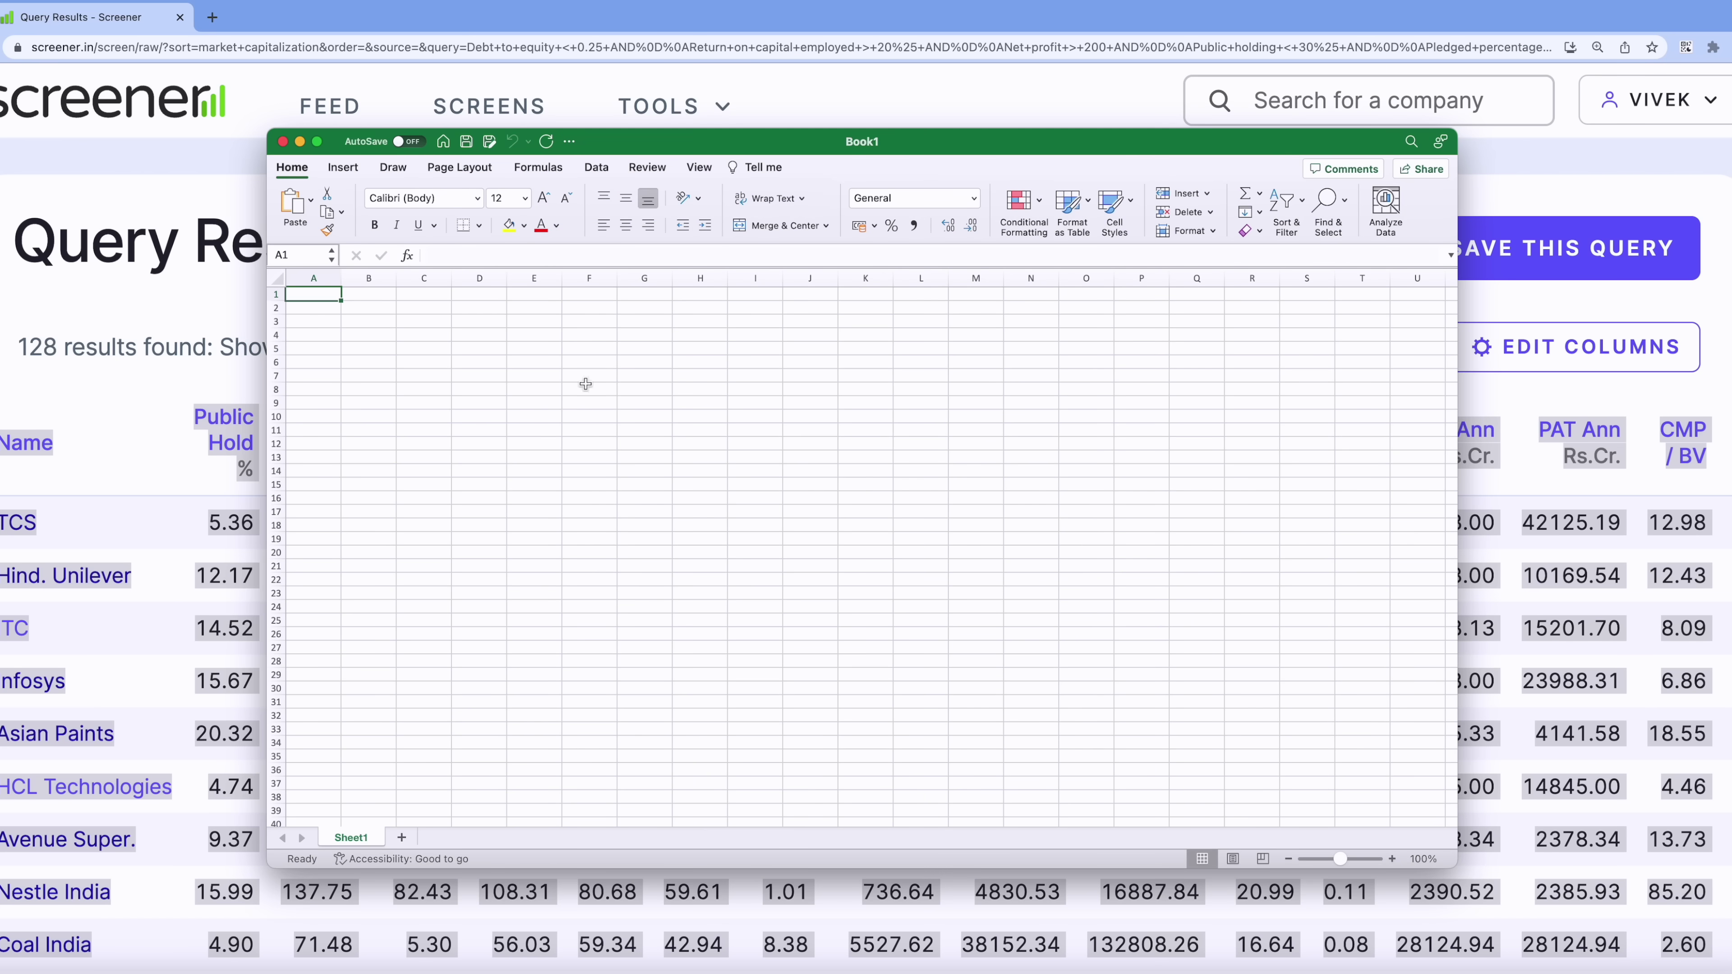
# - Paste the copied query results into the sheet starting at cell B2 and check the full width of the table
pyautogui.click(369, 310)
pyautogui.press('super+v')
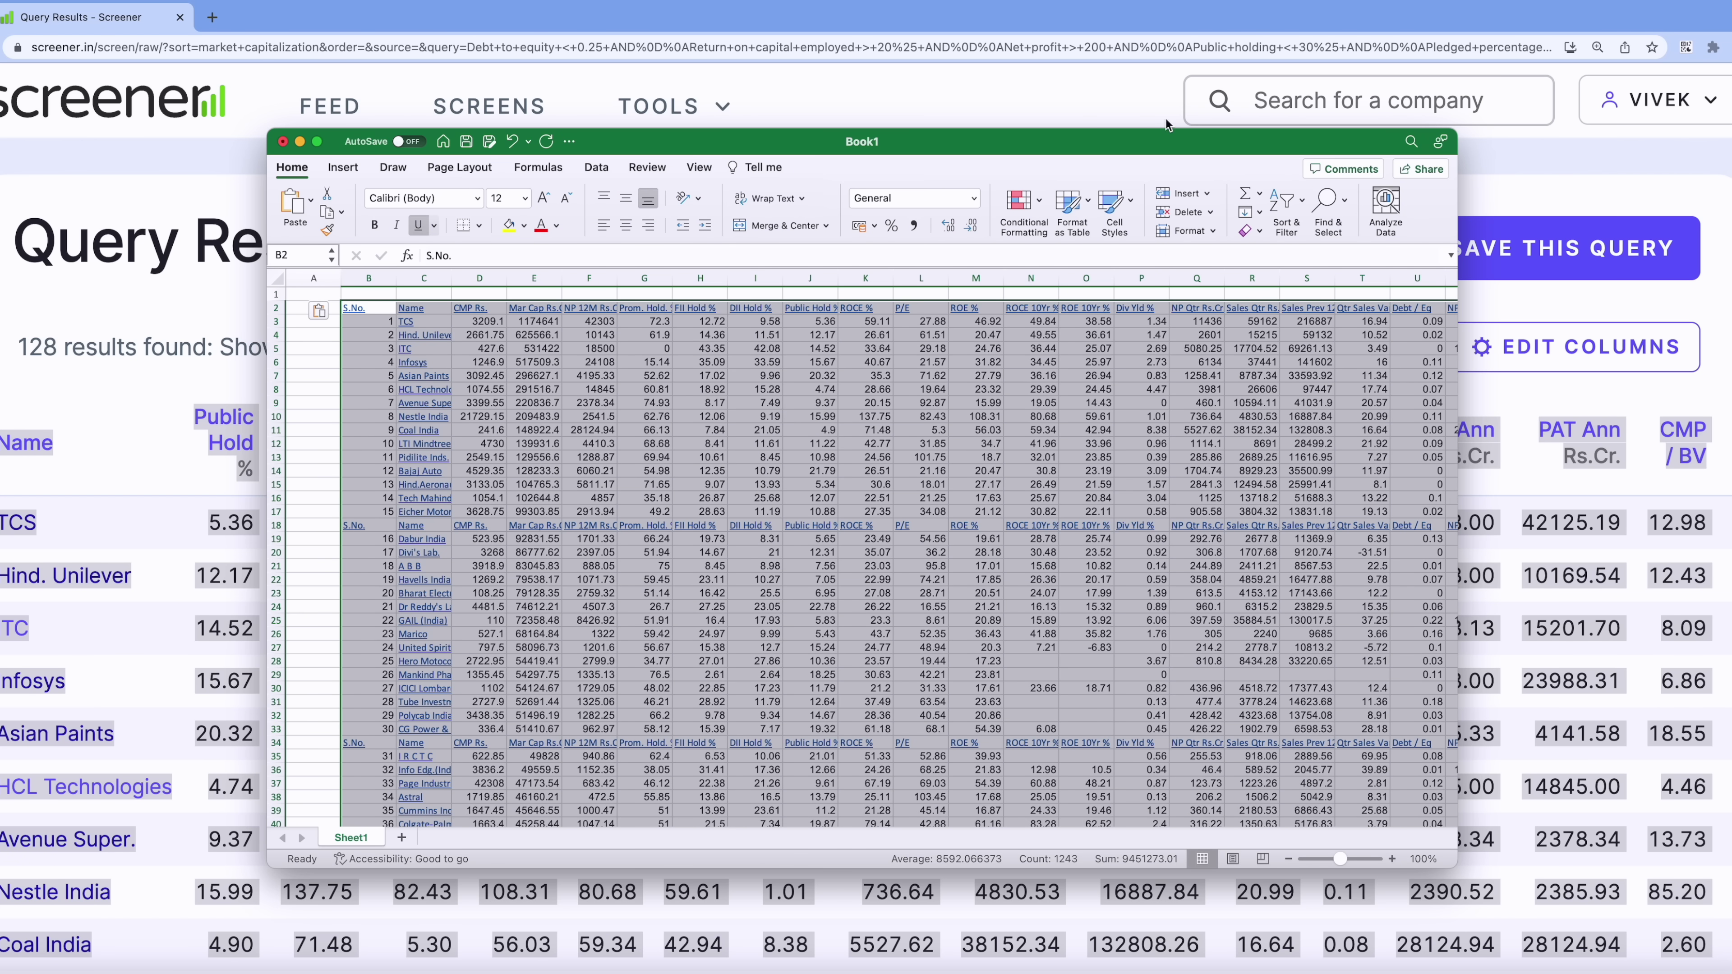
pyautogui.doubleClick(1043, 143)
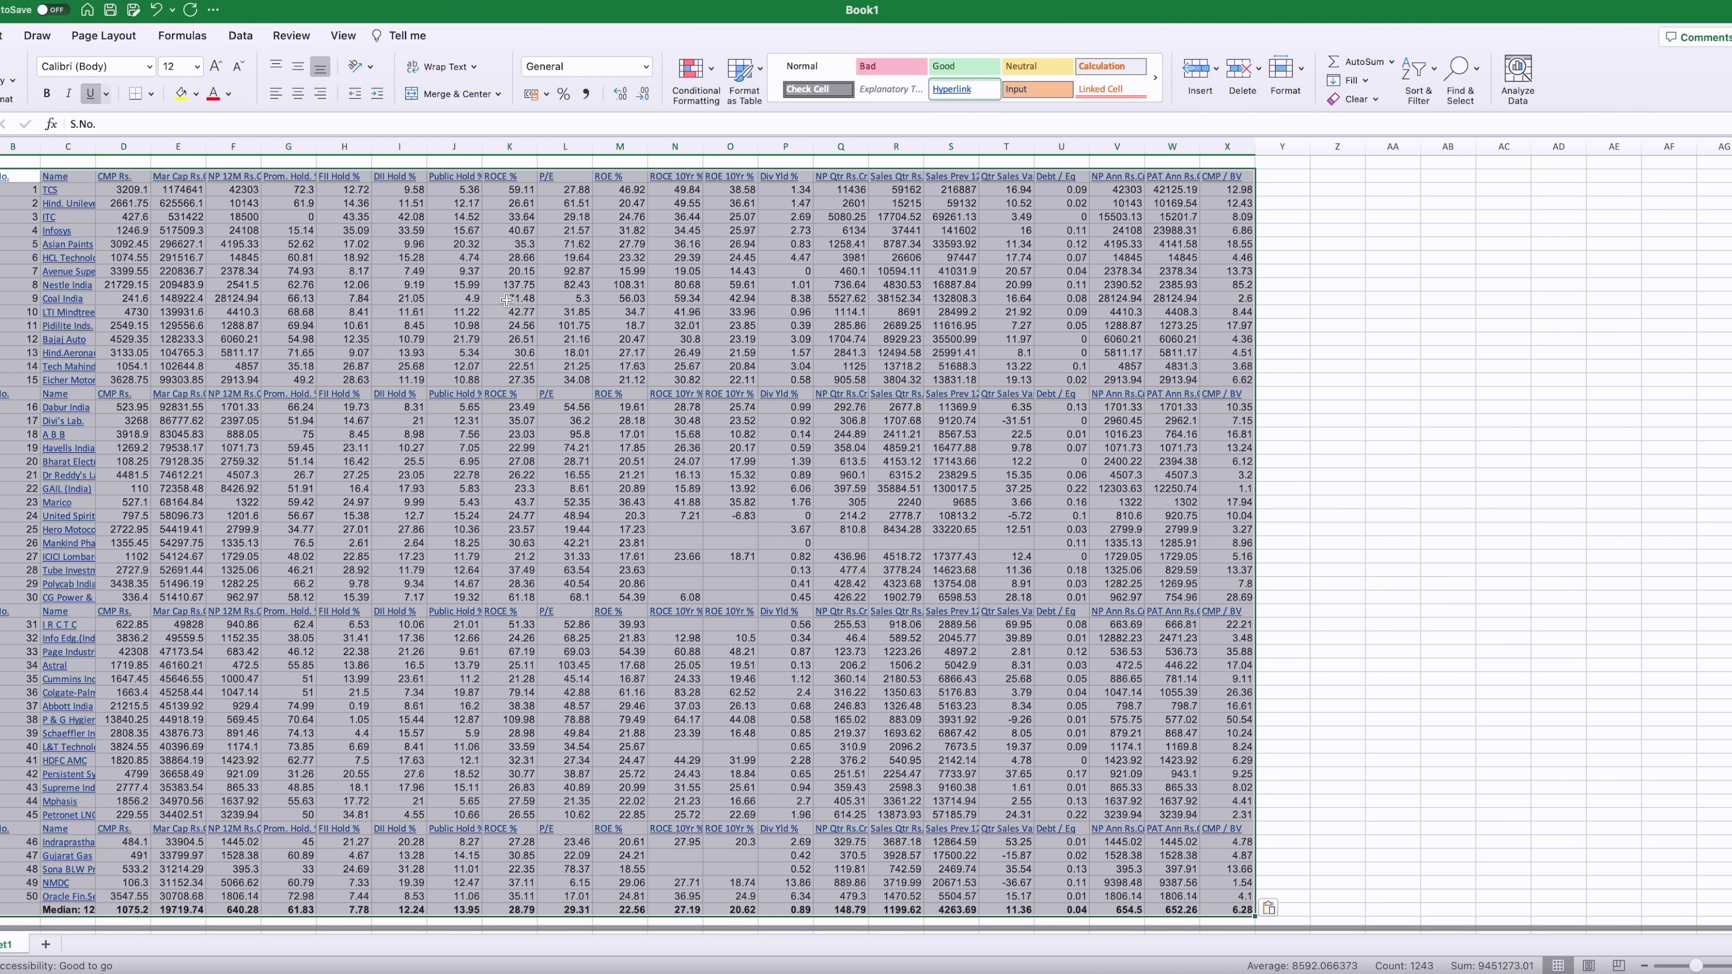
pyautogui.doubleClick(344, 16)
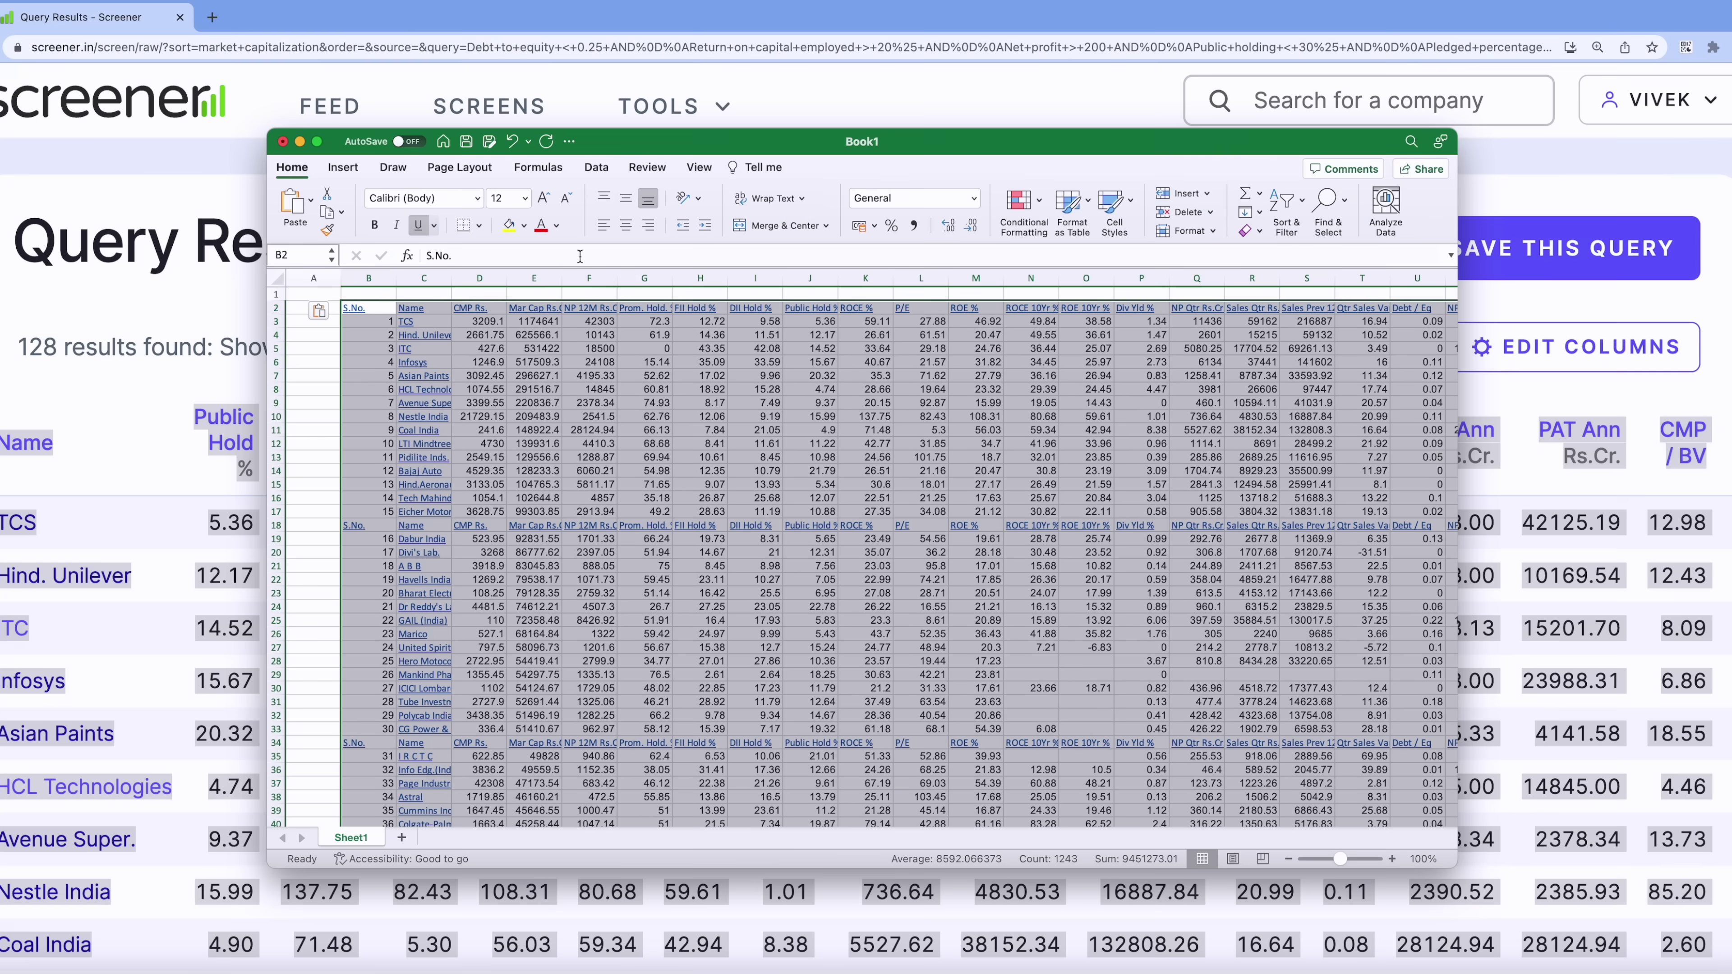
pyautogui.click(484, 366)
# - Delete the repeated header row at row 18 of the pasted results
pyautogui.click(312, 525)
pyautogui.hotkey('shift', 'space')
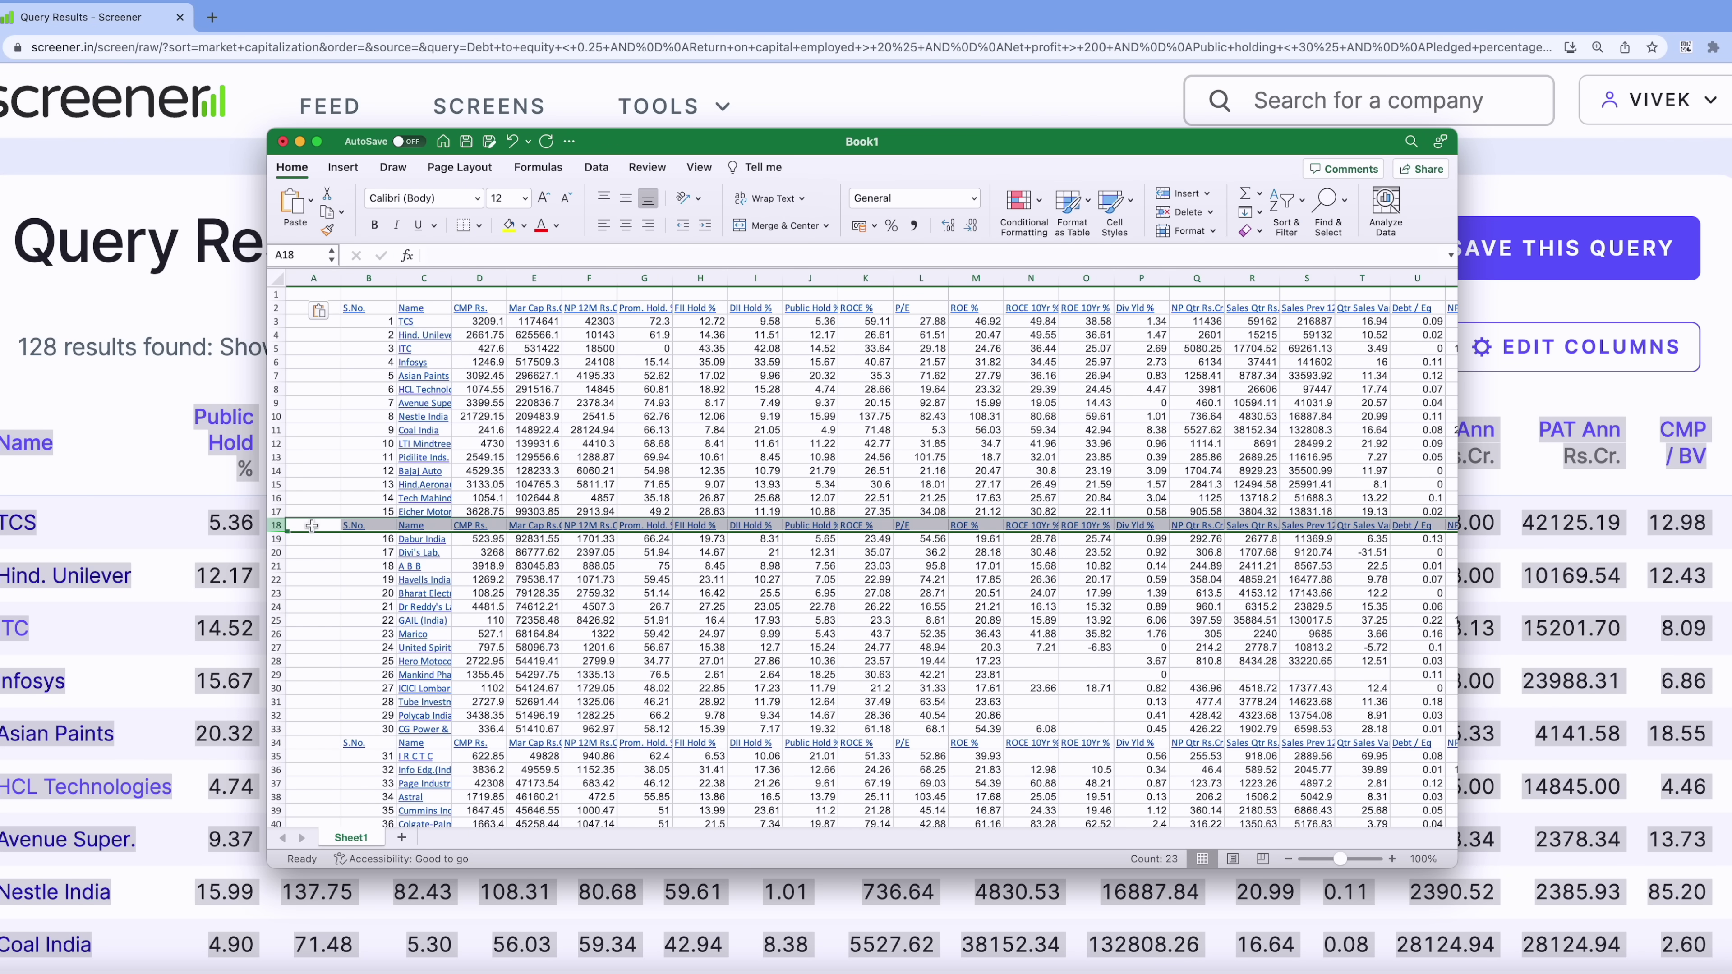
pyautogui.press('super+minus')
# - Delete the next repeated header row, at row 33, between the pasted companies
pyautogui.press('Down')
pyautogui.press('Down')
pyautogui.press('Down')
pyautogui.press('Down')
pyautogui.press('Down')
pyautogui.press('Down')
pyautogui.press('Down')
pyautogui.press('Down')
pyautogui.press('Down')
pyautogui.press('Down')
pyautogui.press('Down')
pyautogui.press('Down')
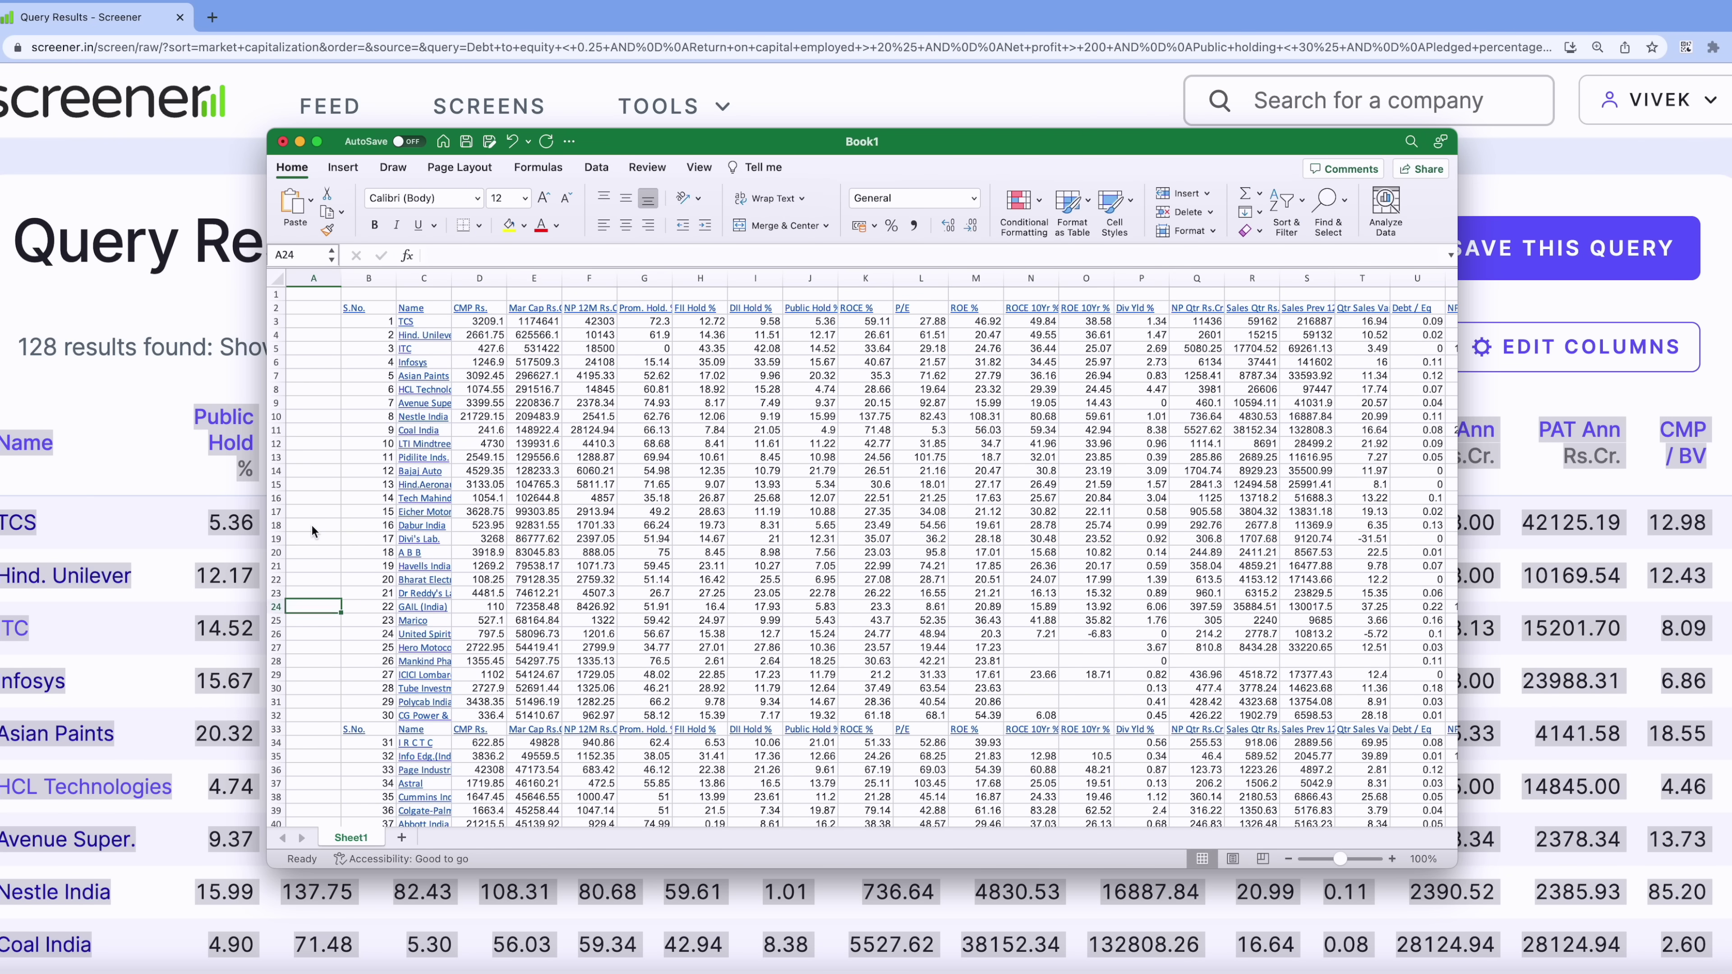
pyautogui.press('Down')
pyautogui.press('Down')
pyautogui.press('Down')
pyautogui.hotkey('shift', 'space')
pyautogui.press('super+minus')
# - Clear the median row, row 54, at the end of the pasted company list
pyautogui.press('Down')
pyautogui.press('Down')
pyautogui.press('Down')
pyautogui.press('Down')
pyautogui.press('Down')
pyautogui.press('Down')
pyautogui.press('Down')
pyautogui.press('Down')
pyautogui.press('Down')
pyautogui.press('Down')
pyautogui.press('Down')
pyautogui.press('Down')
pyautogui.press('Down')
pyautogui.press('Down')
pyautogui.press('Down')
pyautogui.press('Down')
pyautogui.press('Down')
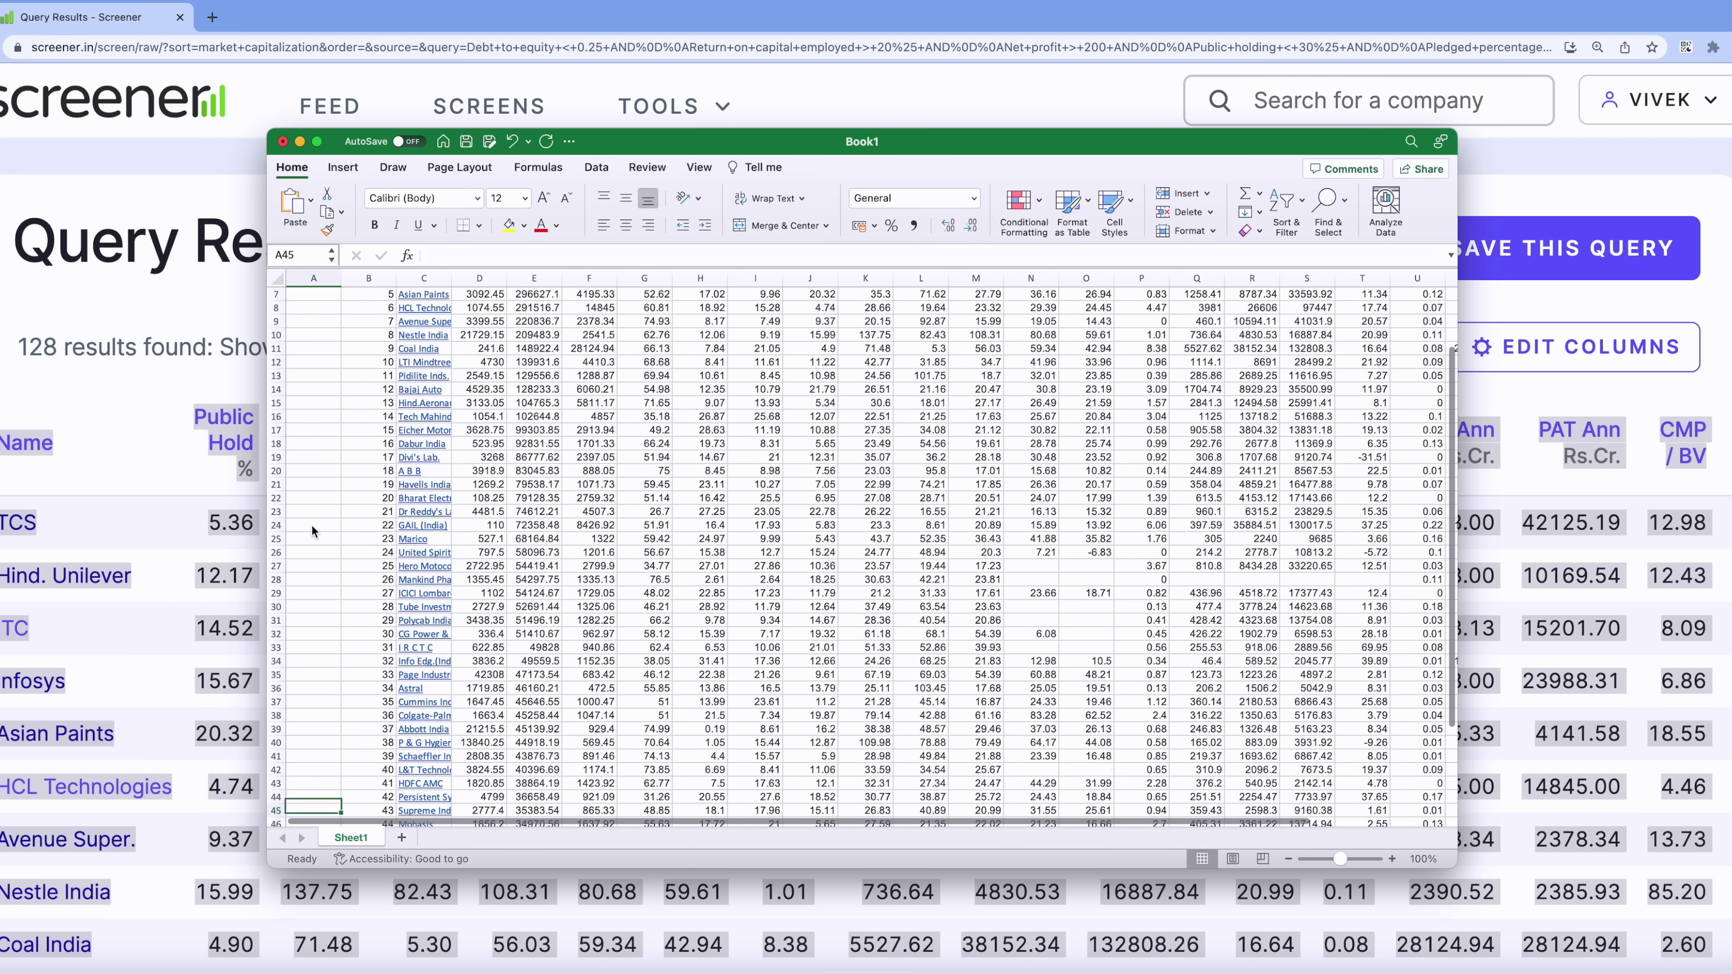
pyautogui.press('Down')
pyautogui.scroll(10, 706, 609)
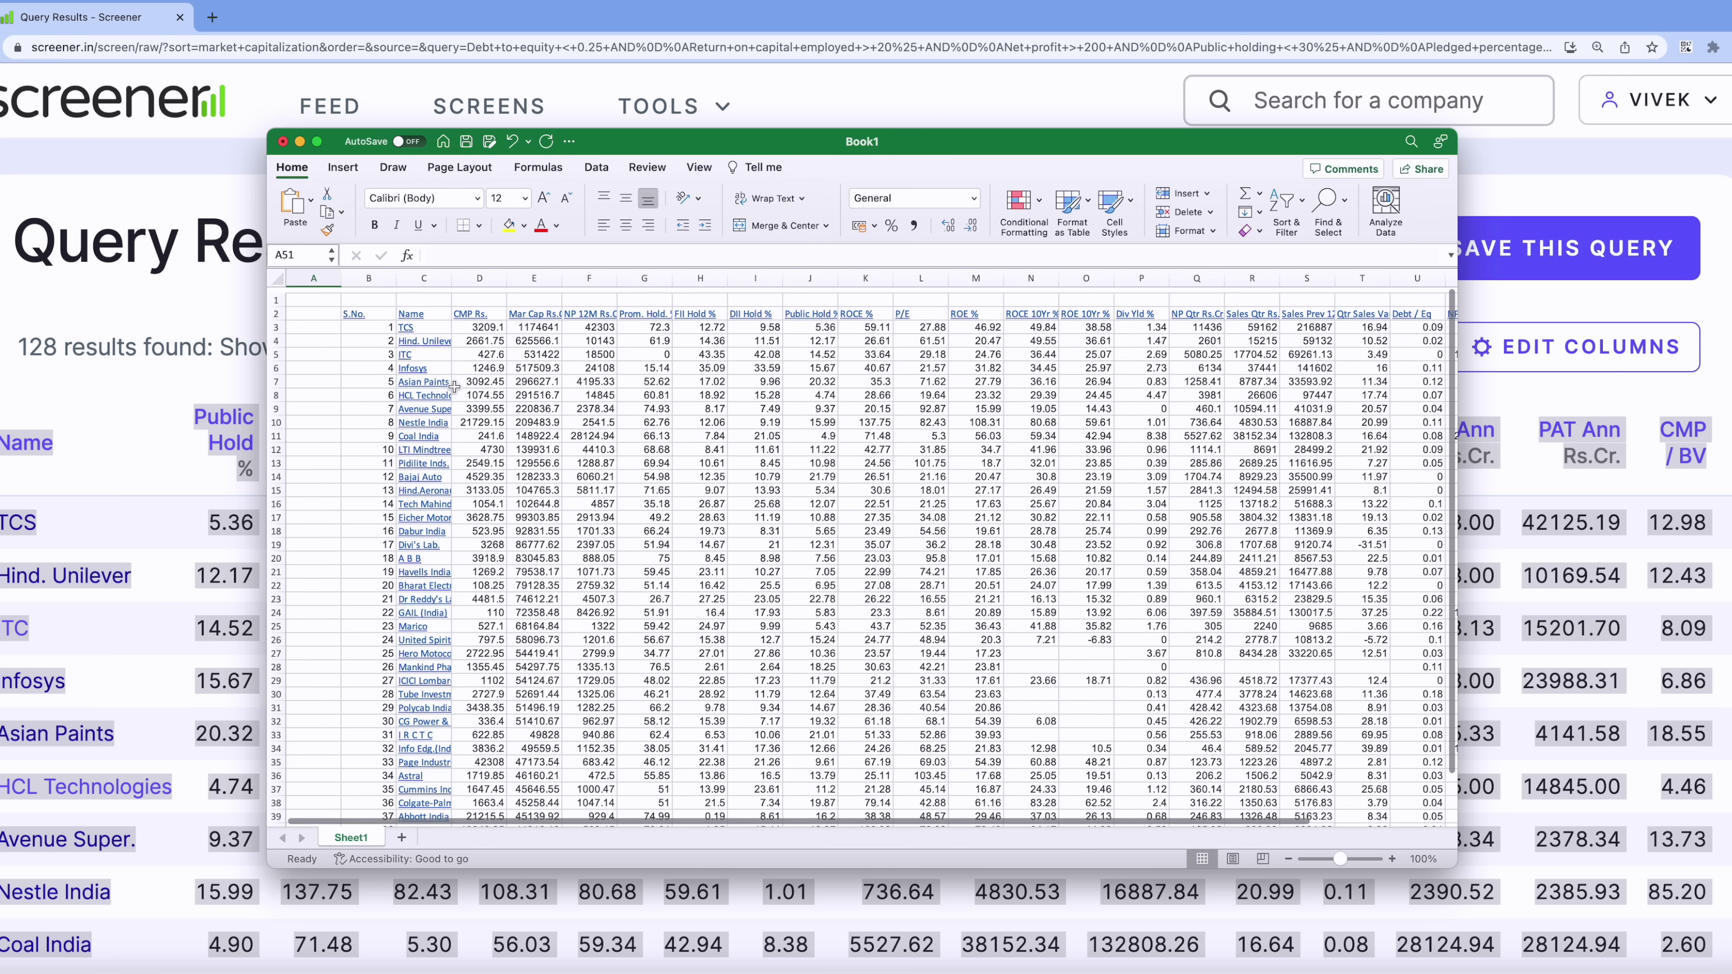
pyautogui.scroll(-10, 706, 610)
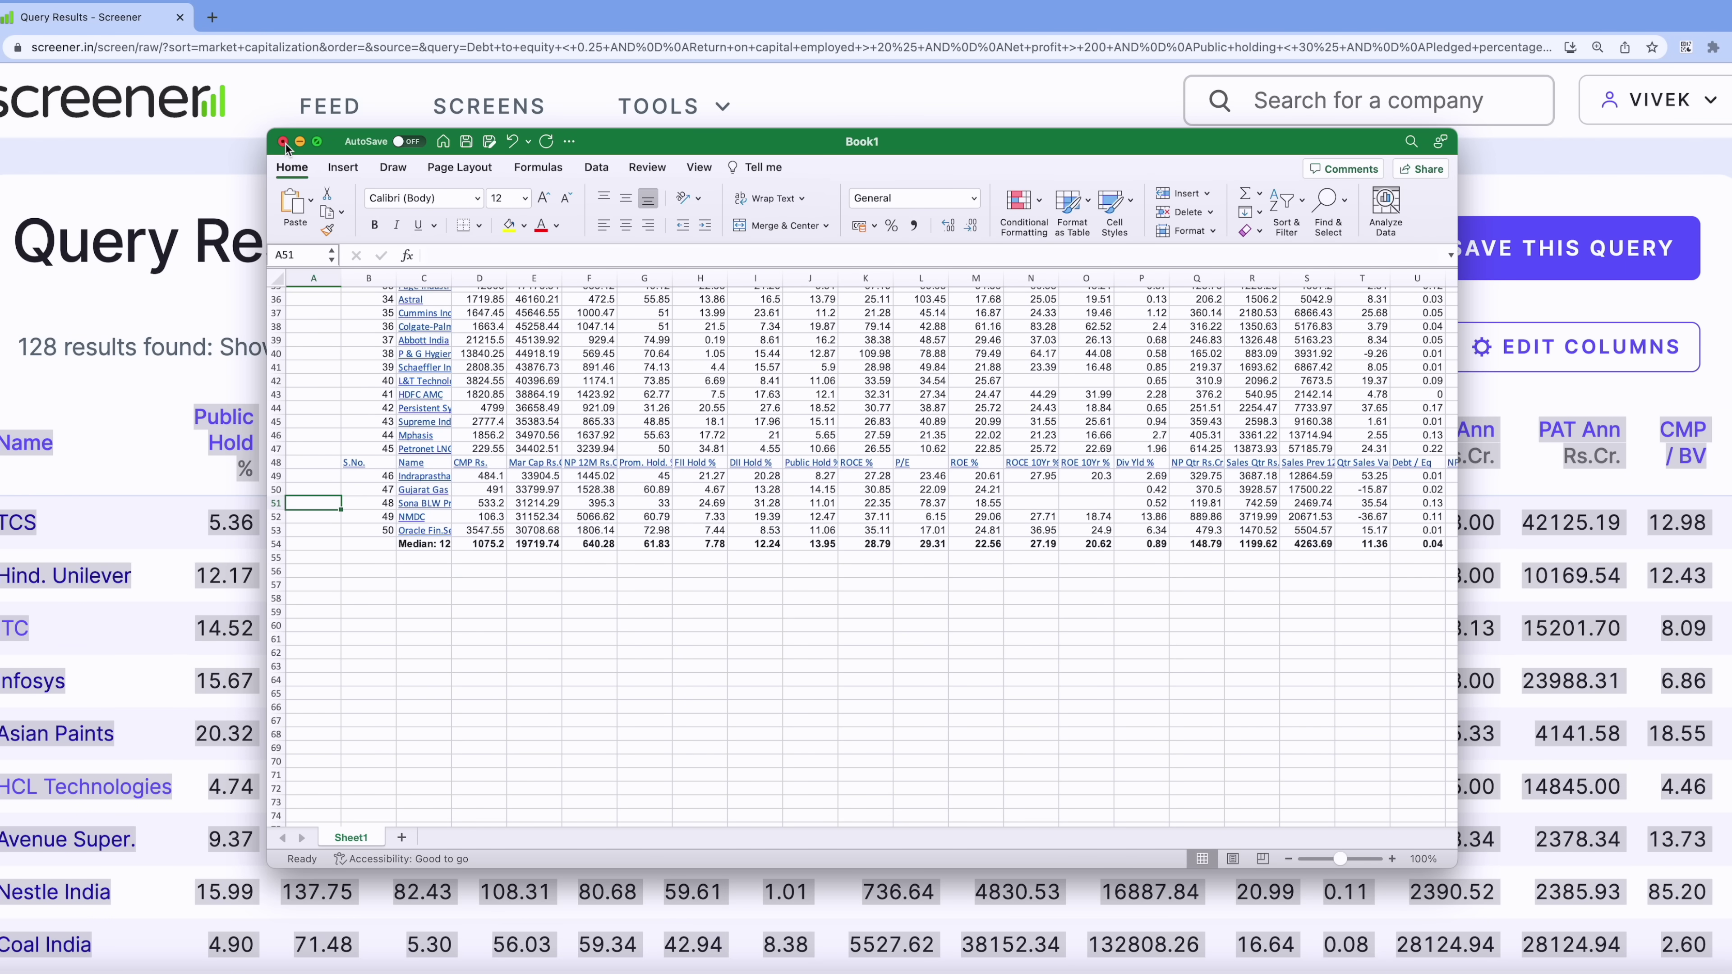
pyautogui.click(429, 544)
pyautogui.hotkey('ctrl', 'shift', 'Right')
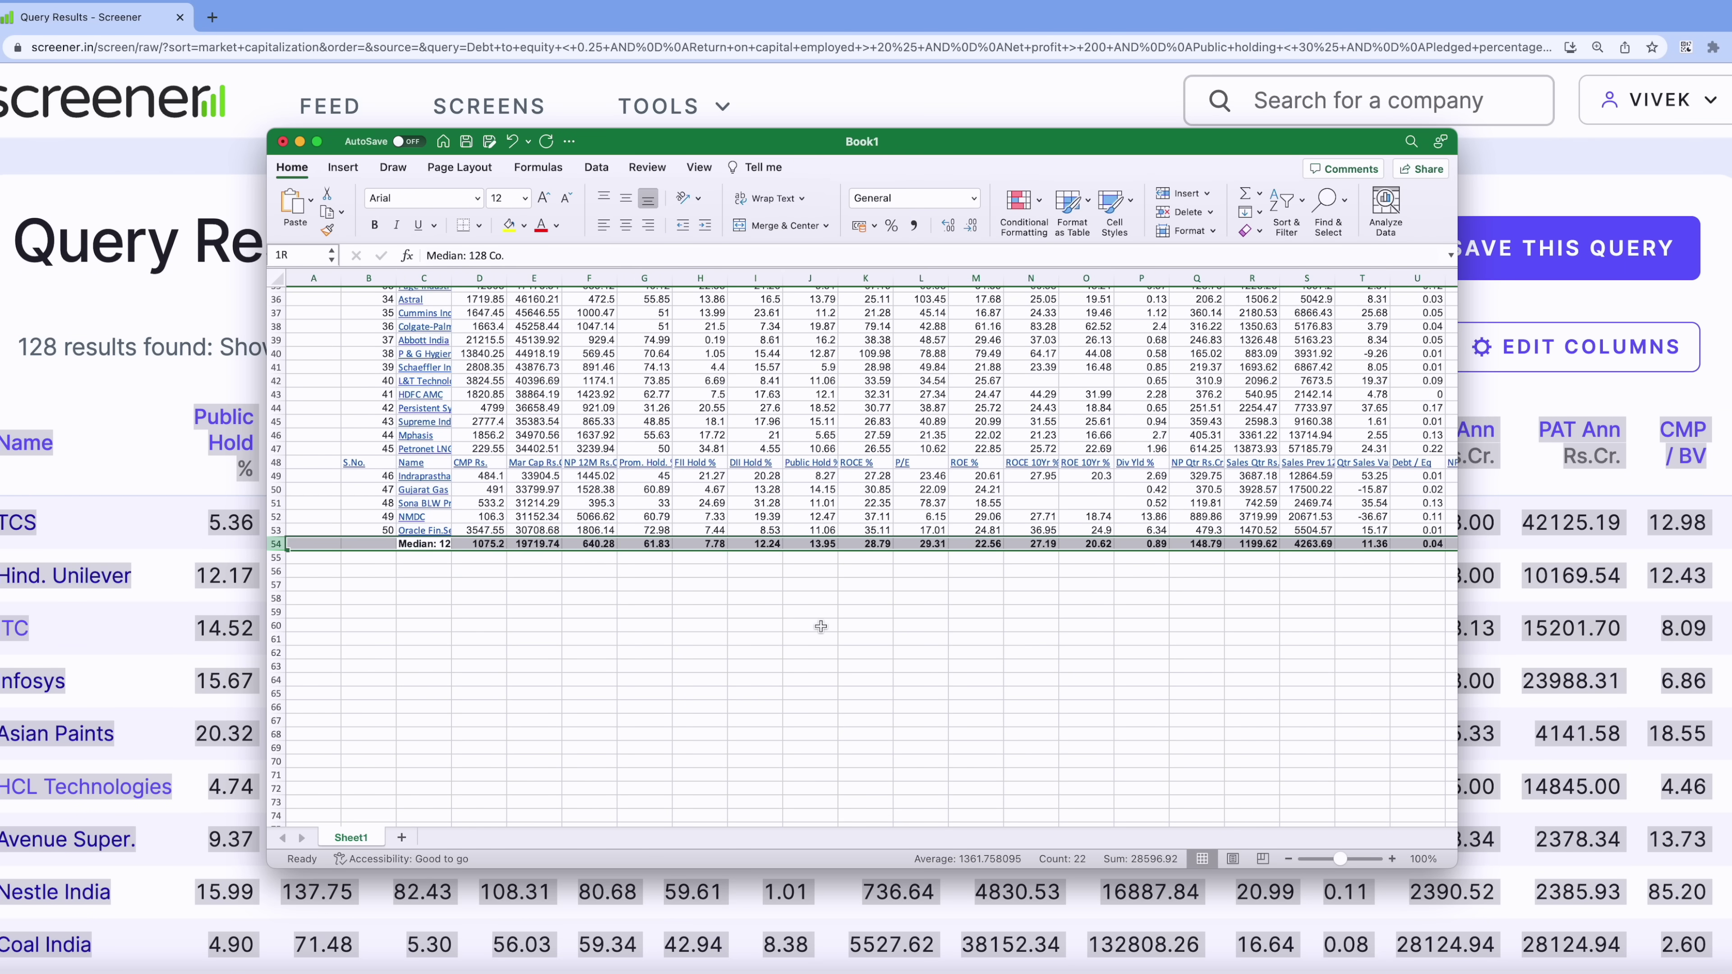
# - Switch to the browser, copy the page 2 query results down to the median row, and return to the Excel workbook
pyautogui.press('super+Tab')
pyautogui.scroll(-15, 822, 683)
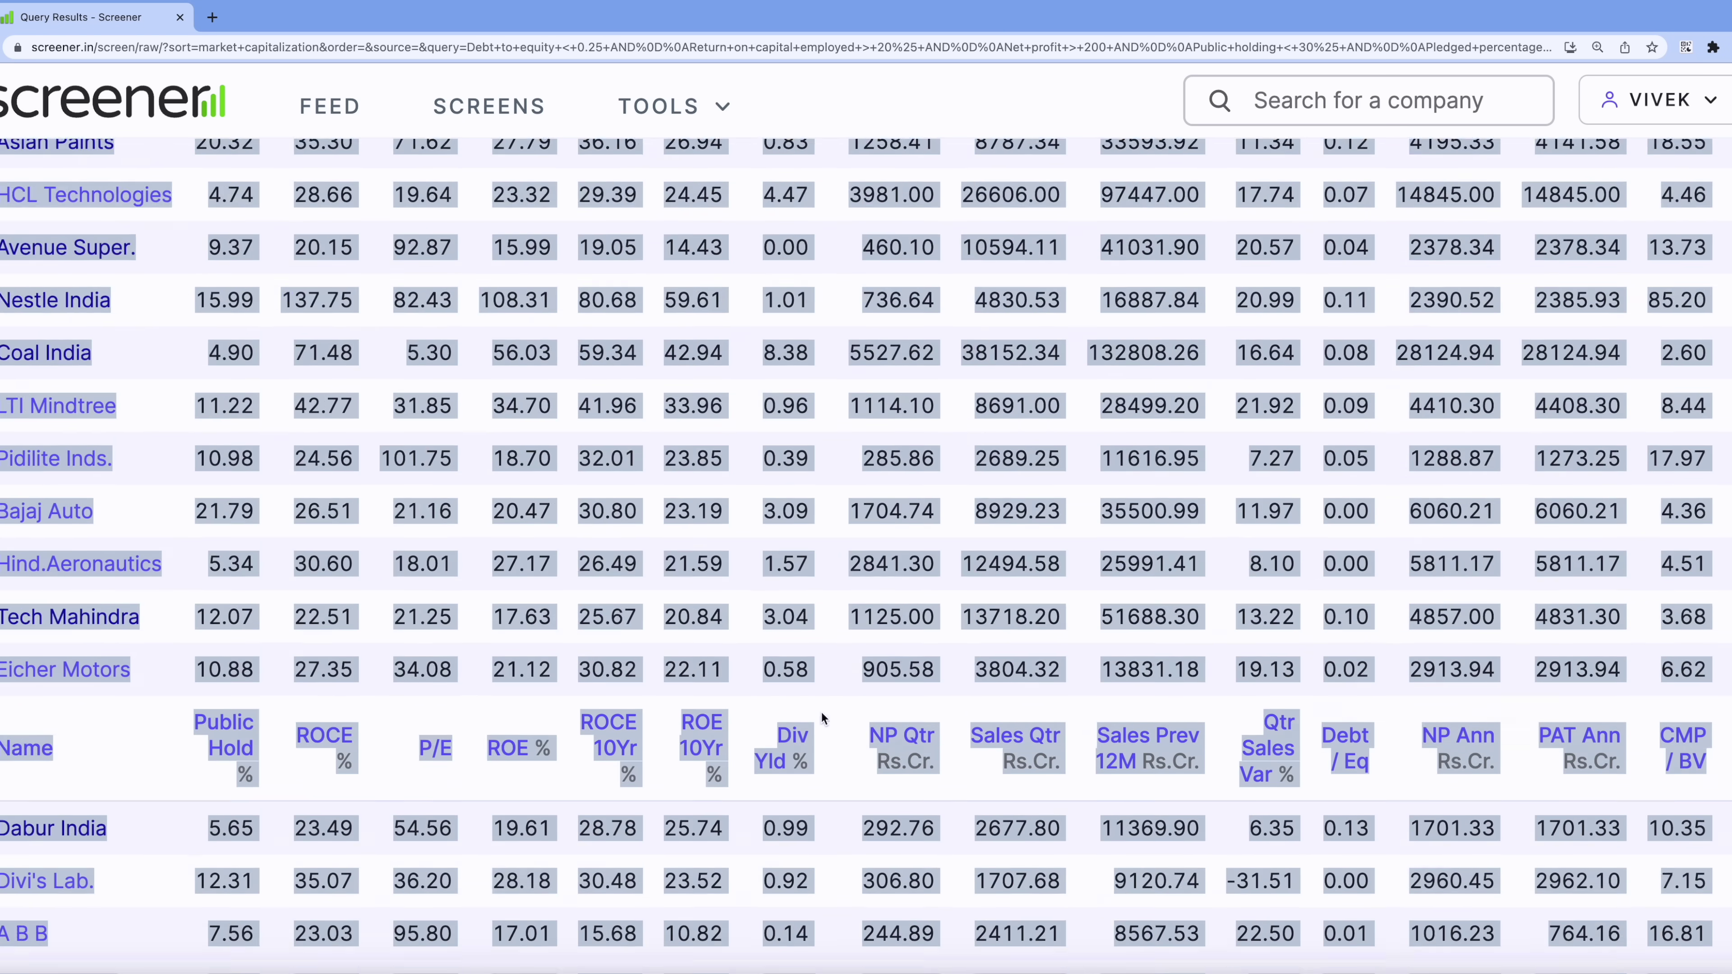
pyautogui.scroll(-10, 822, 712)
pyautogui.click(822, 712)
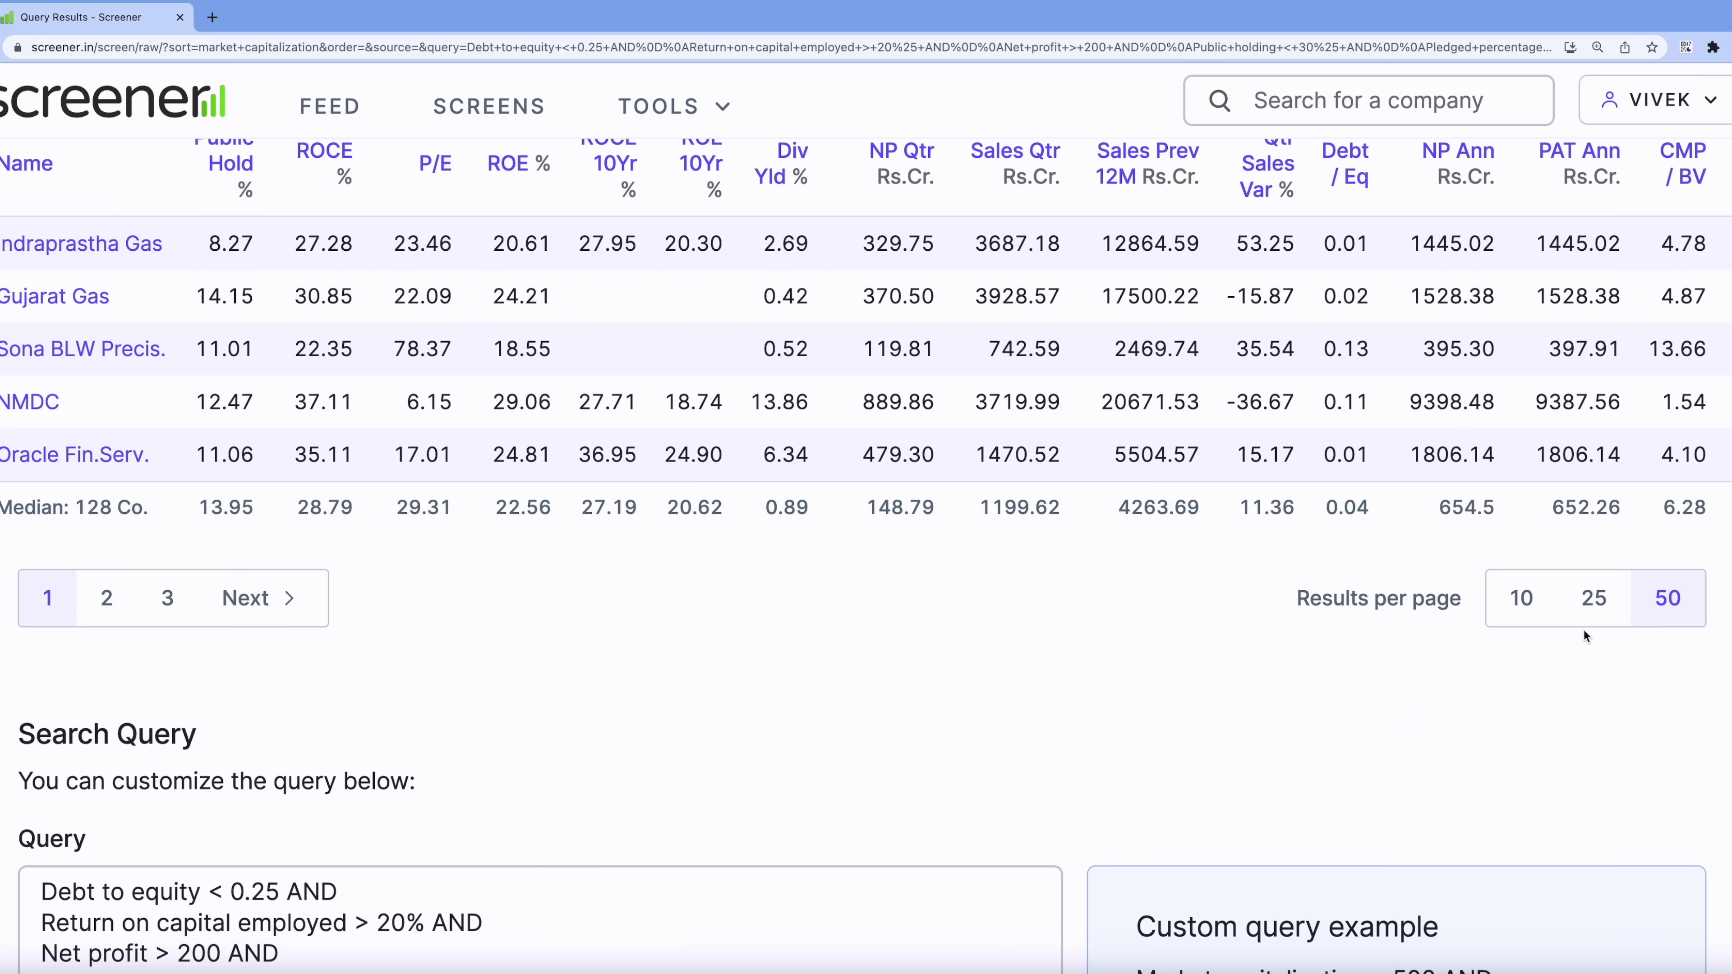
pyautogui.click(108, 599)
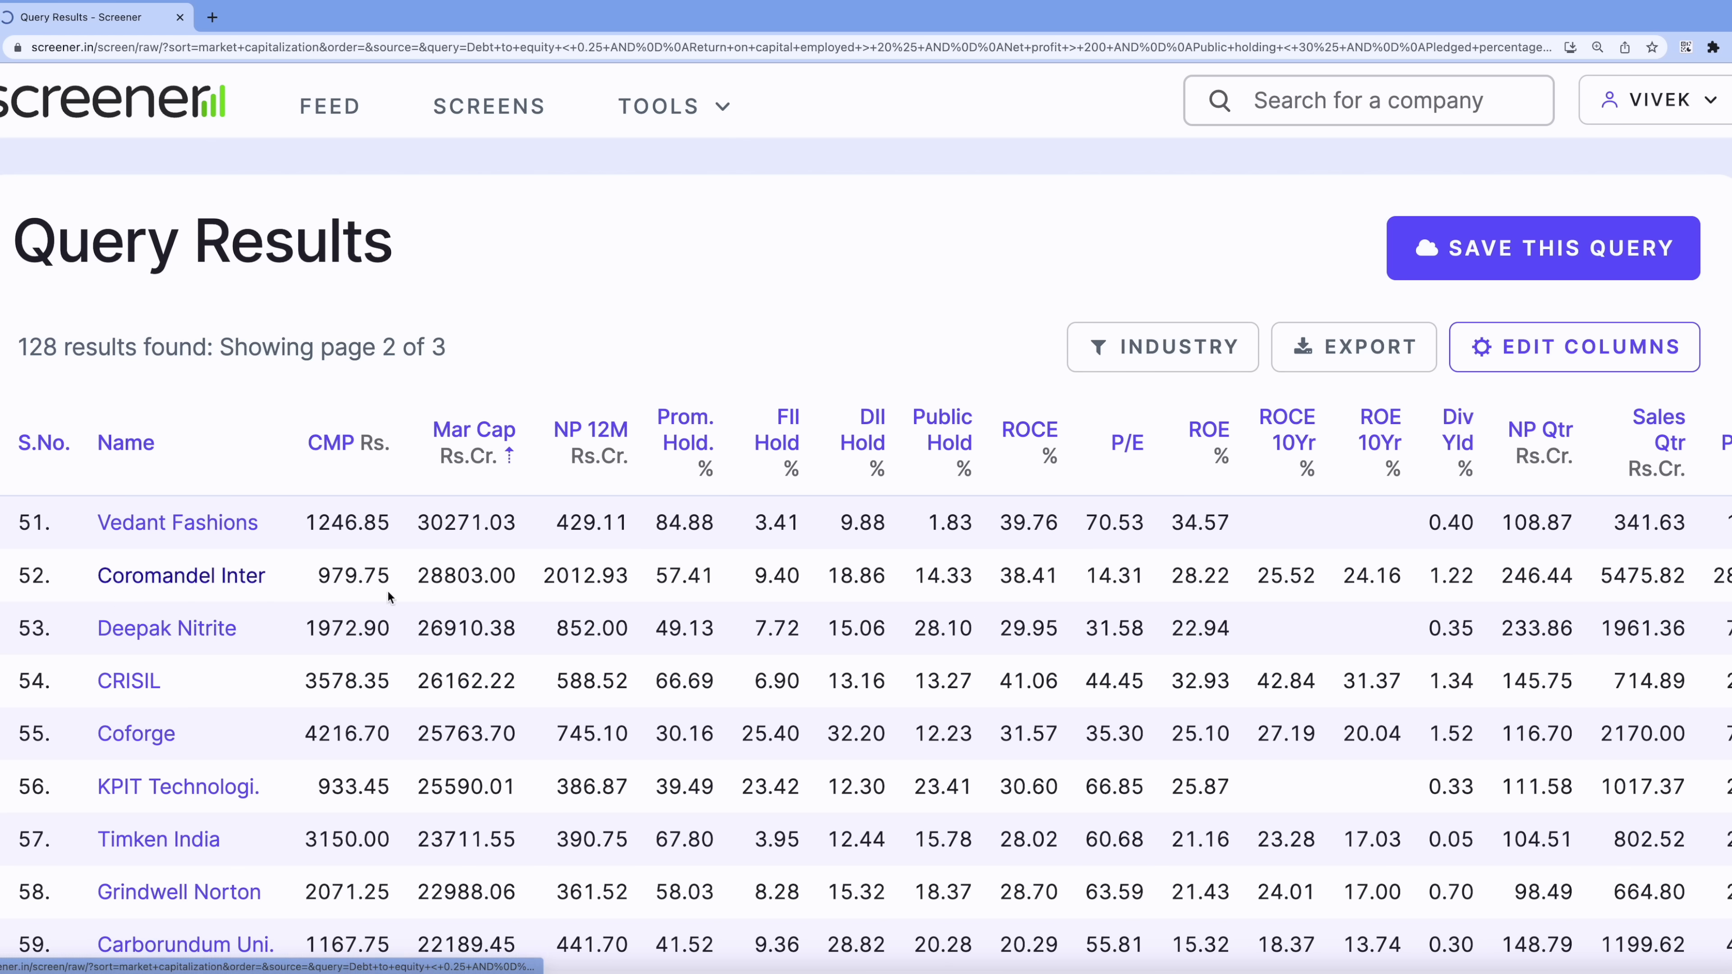
pyautogui.hotkey('ctrl', 'a')
pyautogui.scroll(-20, 75, 510)
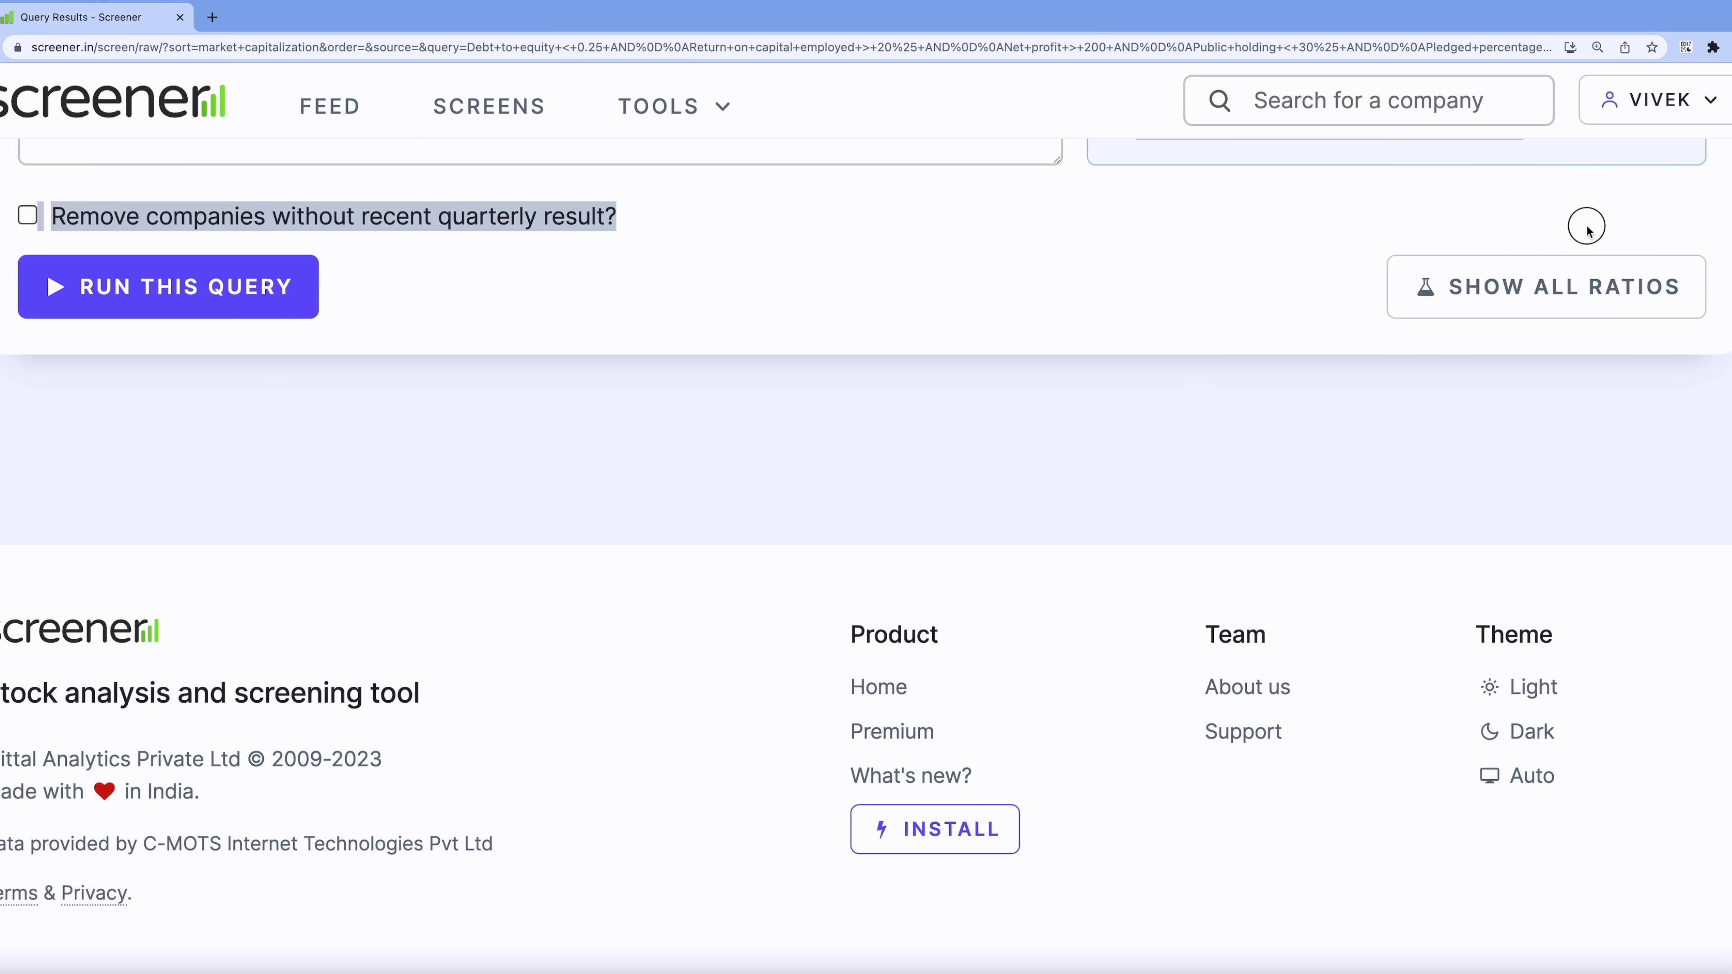
pyautogui.moveTo(1585, 232); pyautogui.dragTo(1730, 844)
pyautogui.scroll(7, 1519, 166)
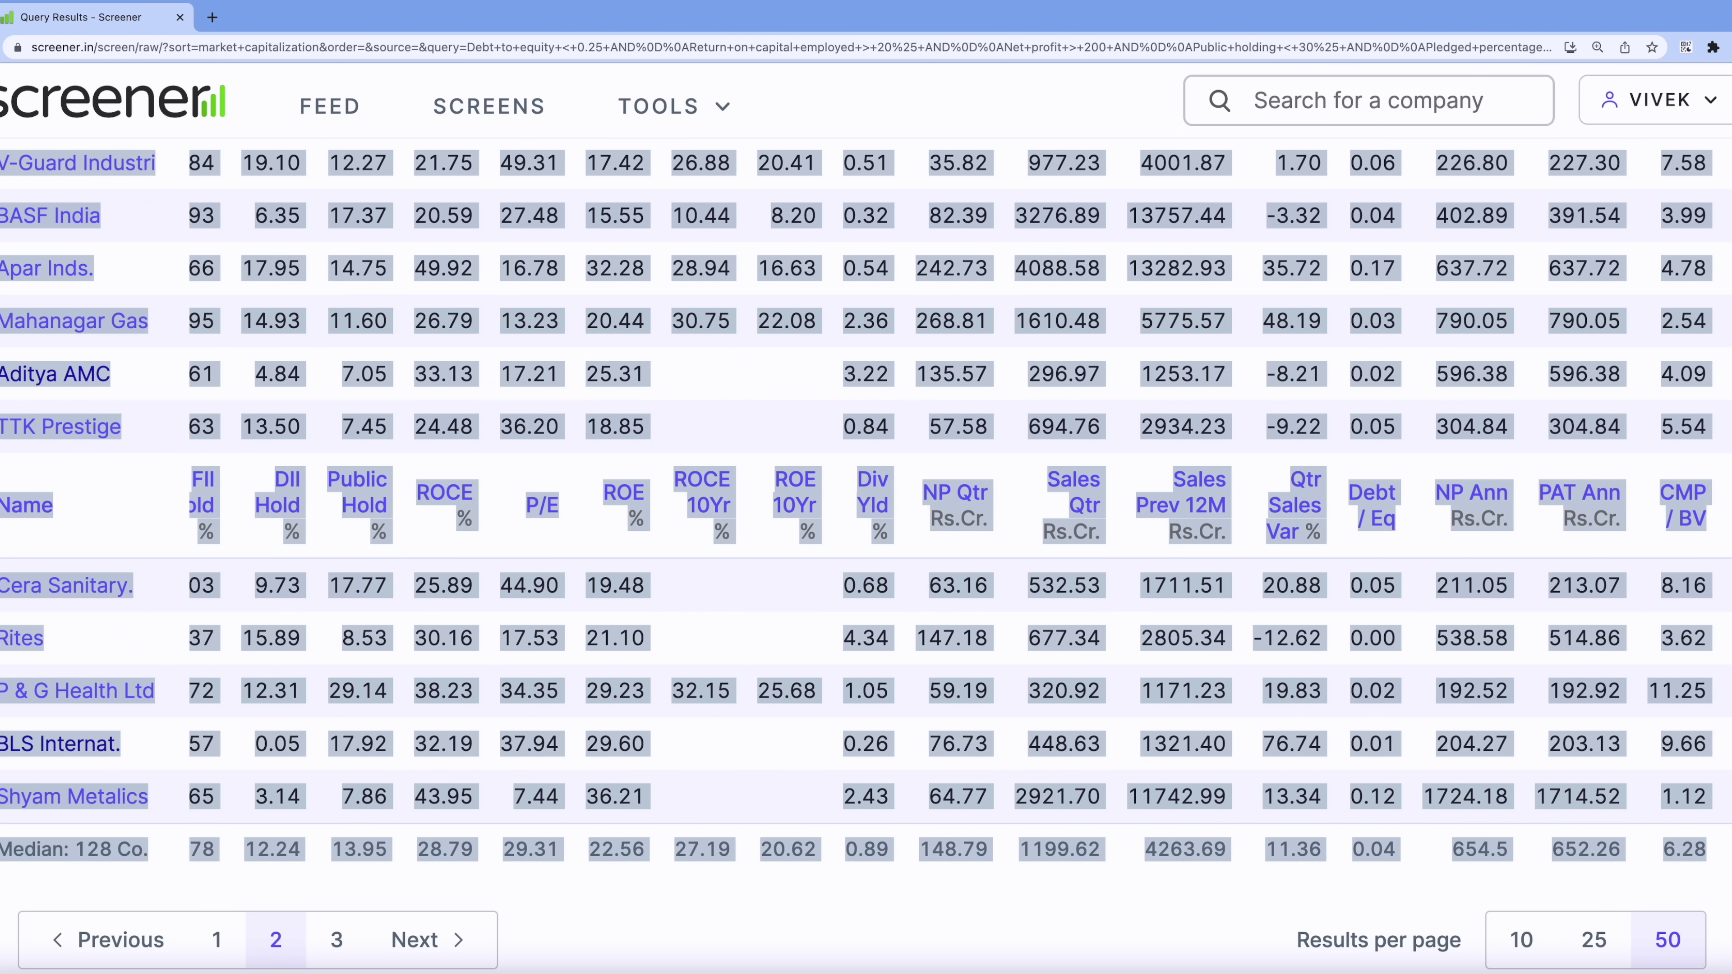
pyautogui.press('super+Tab')
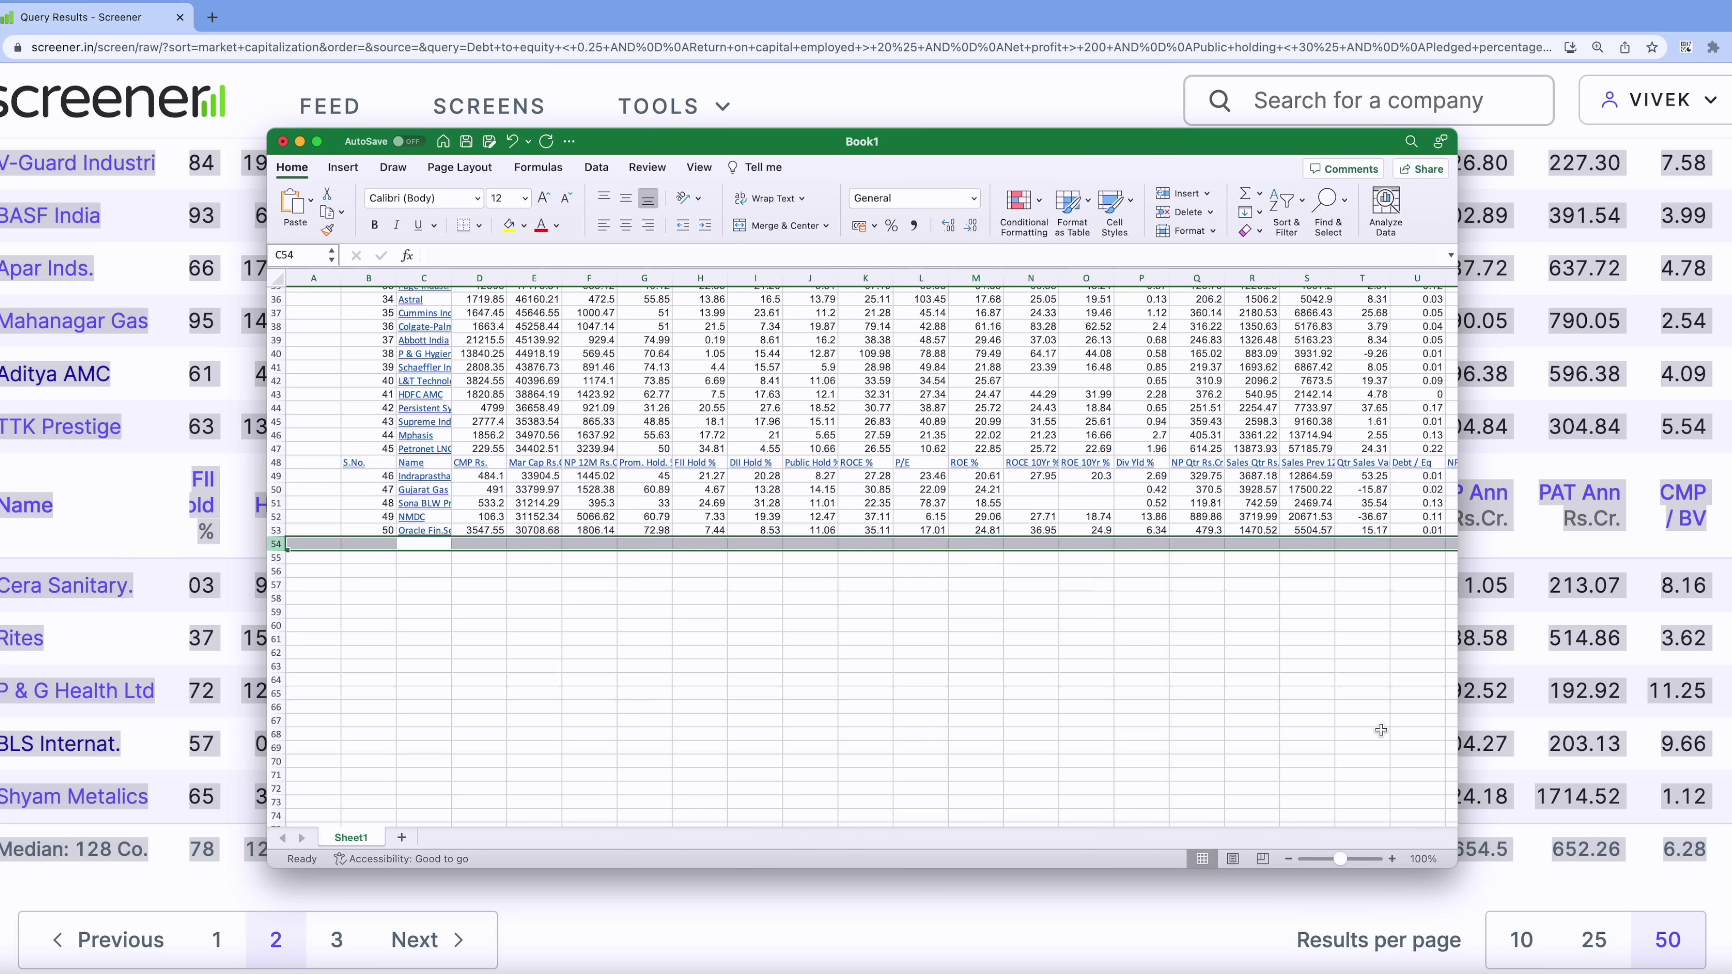
pyautogui.click(341, 572)
pyautogui.click(323, 546)
pyautogui.press('super+v')
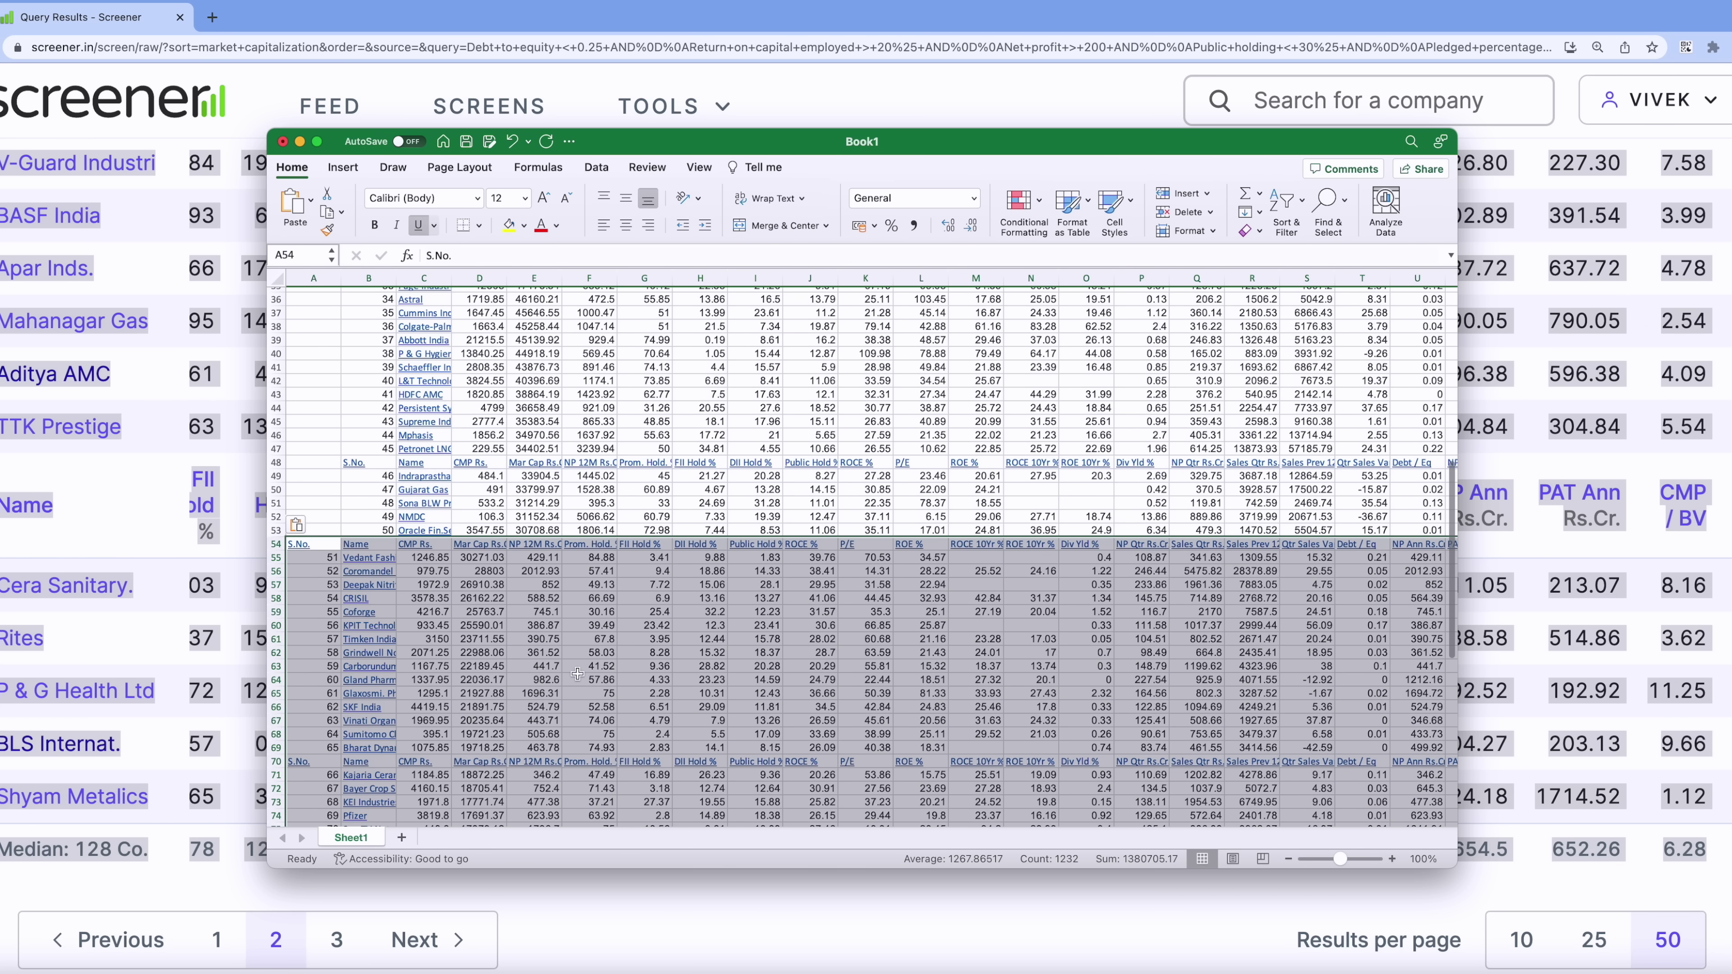
pyautogui.press('super+z')
# - Paste the second page of results starting at cell B54 and check where the pasted list ends
pyautogui.click(358, 543)
pyautogui.press('super+v')
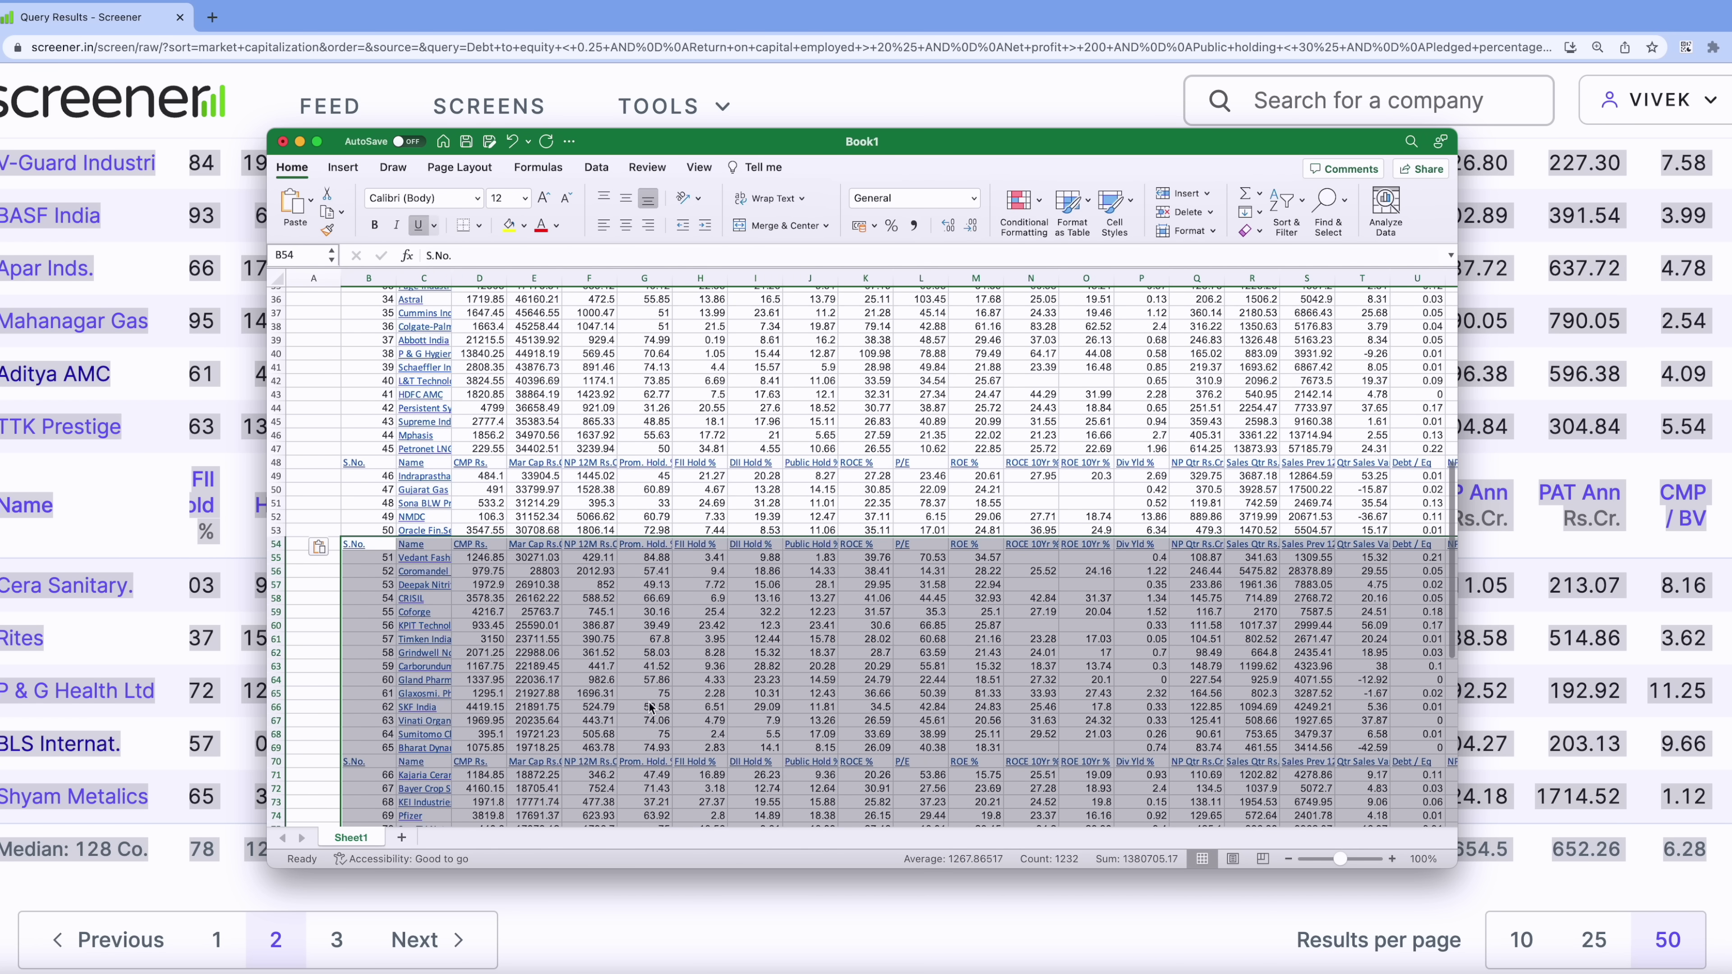
pyautogui.scroll(-15, 683, 749)
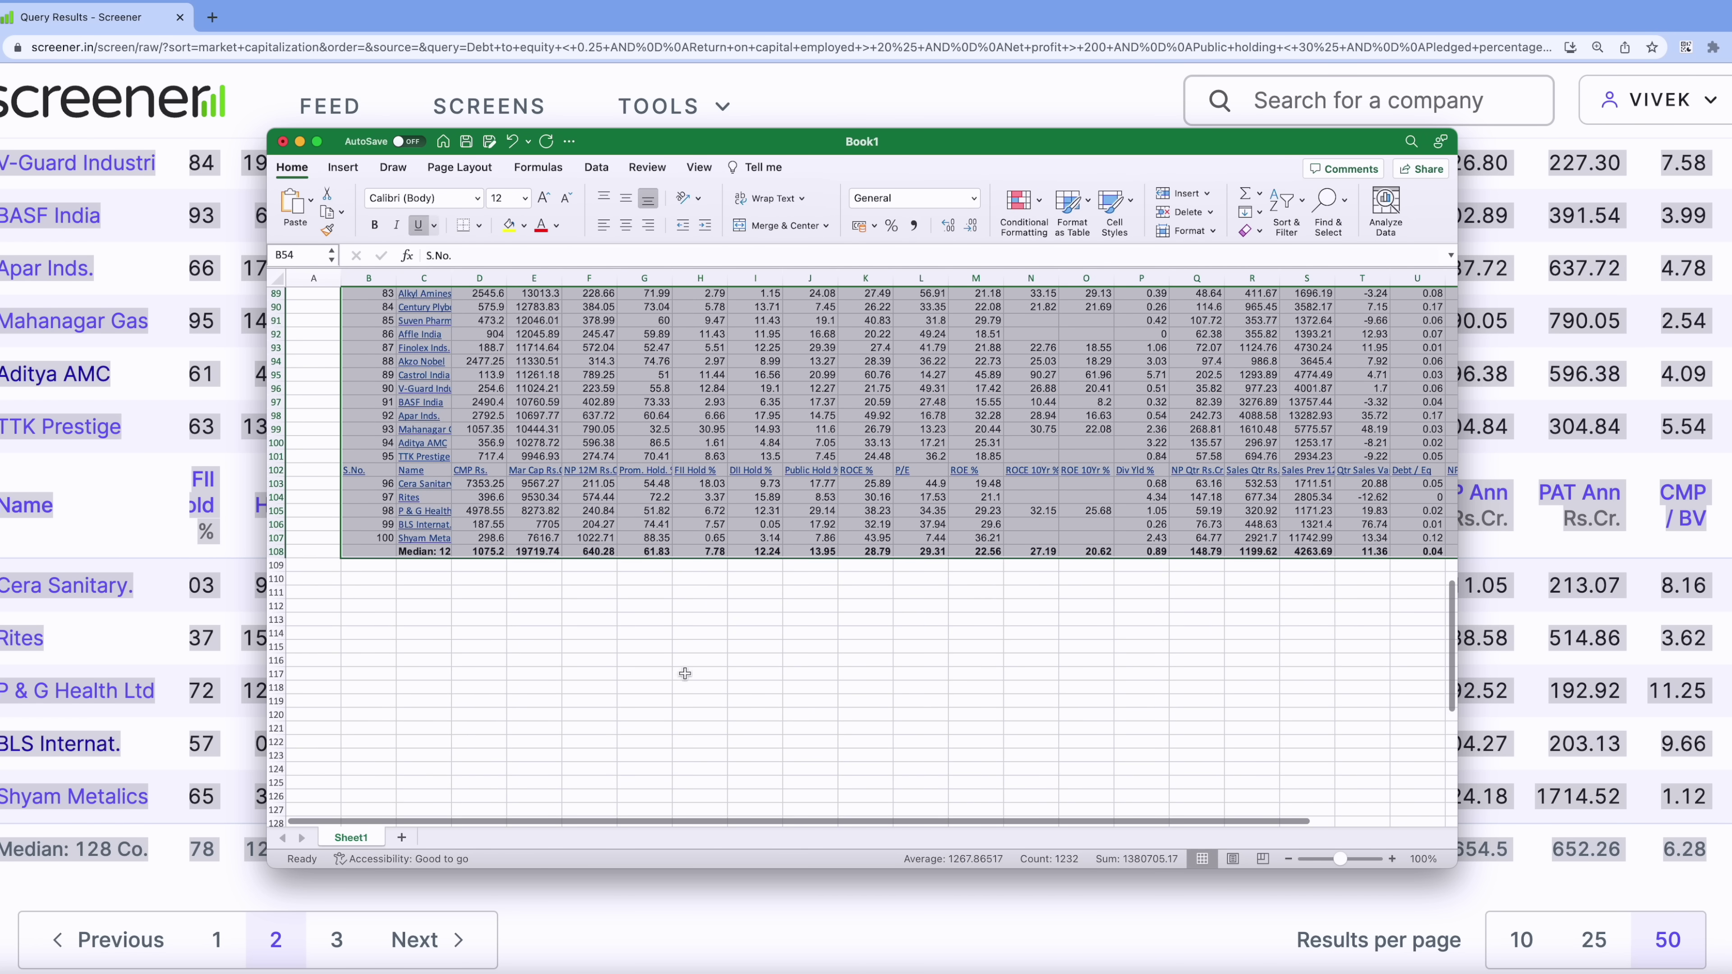
# - Switch back to the browser, look through page 2 of the query results, and return to page 1
pyautogui.press('super+Tab')
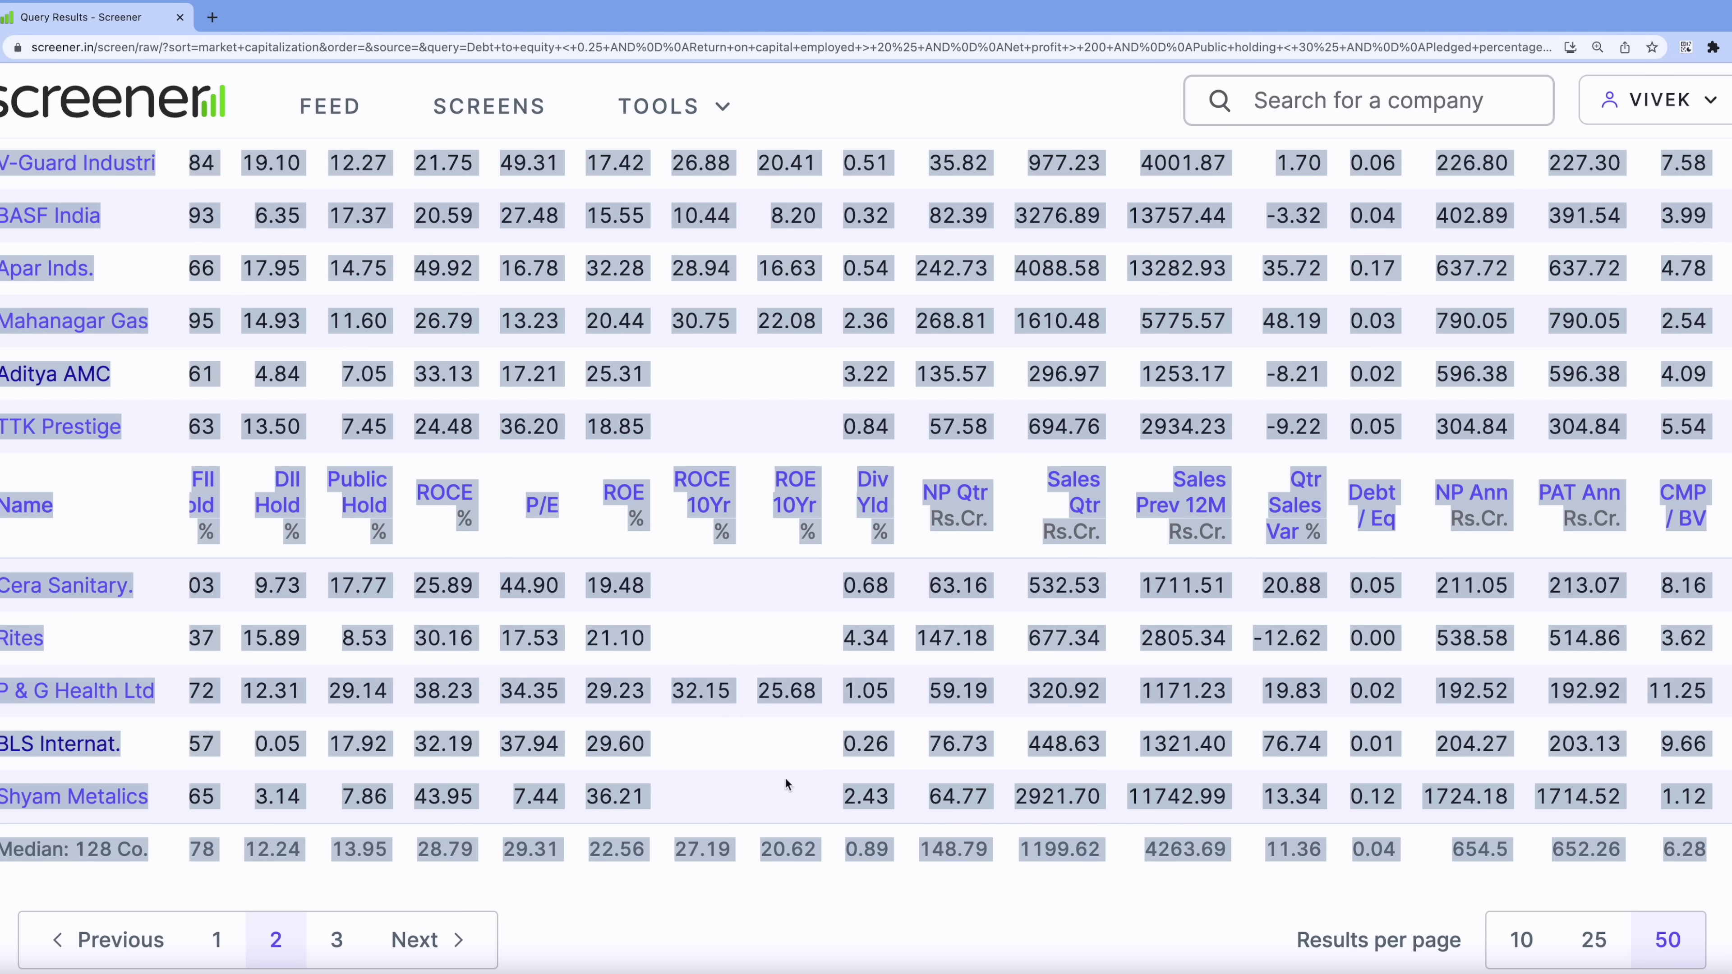
pyautogui.click(754, 917)
pyautogui.scroll(20, 1279, 489)
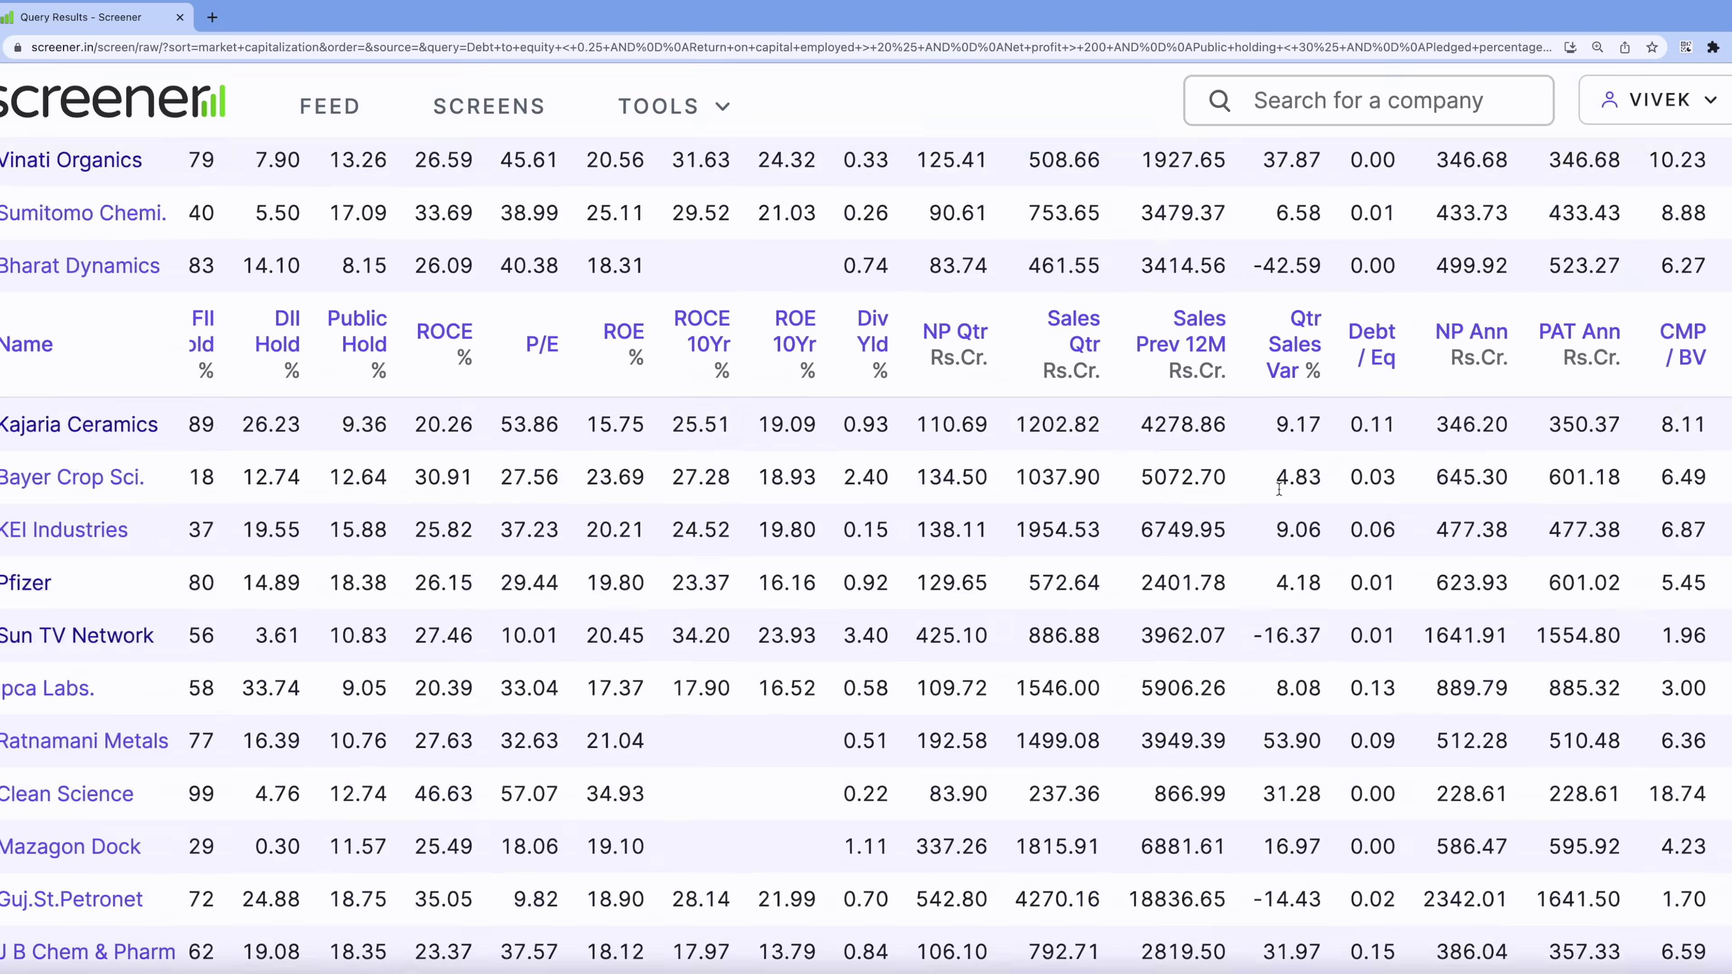
pyautogui.scroll(-2, 1280, 495)
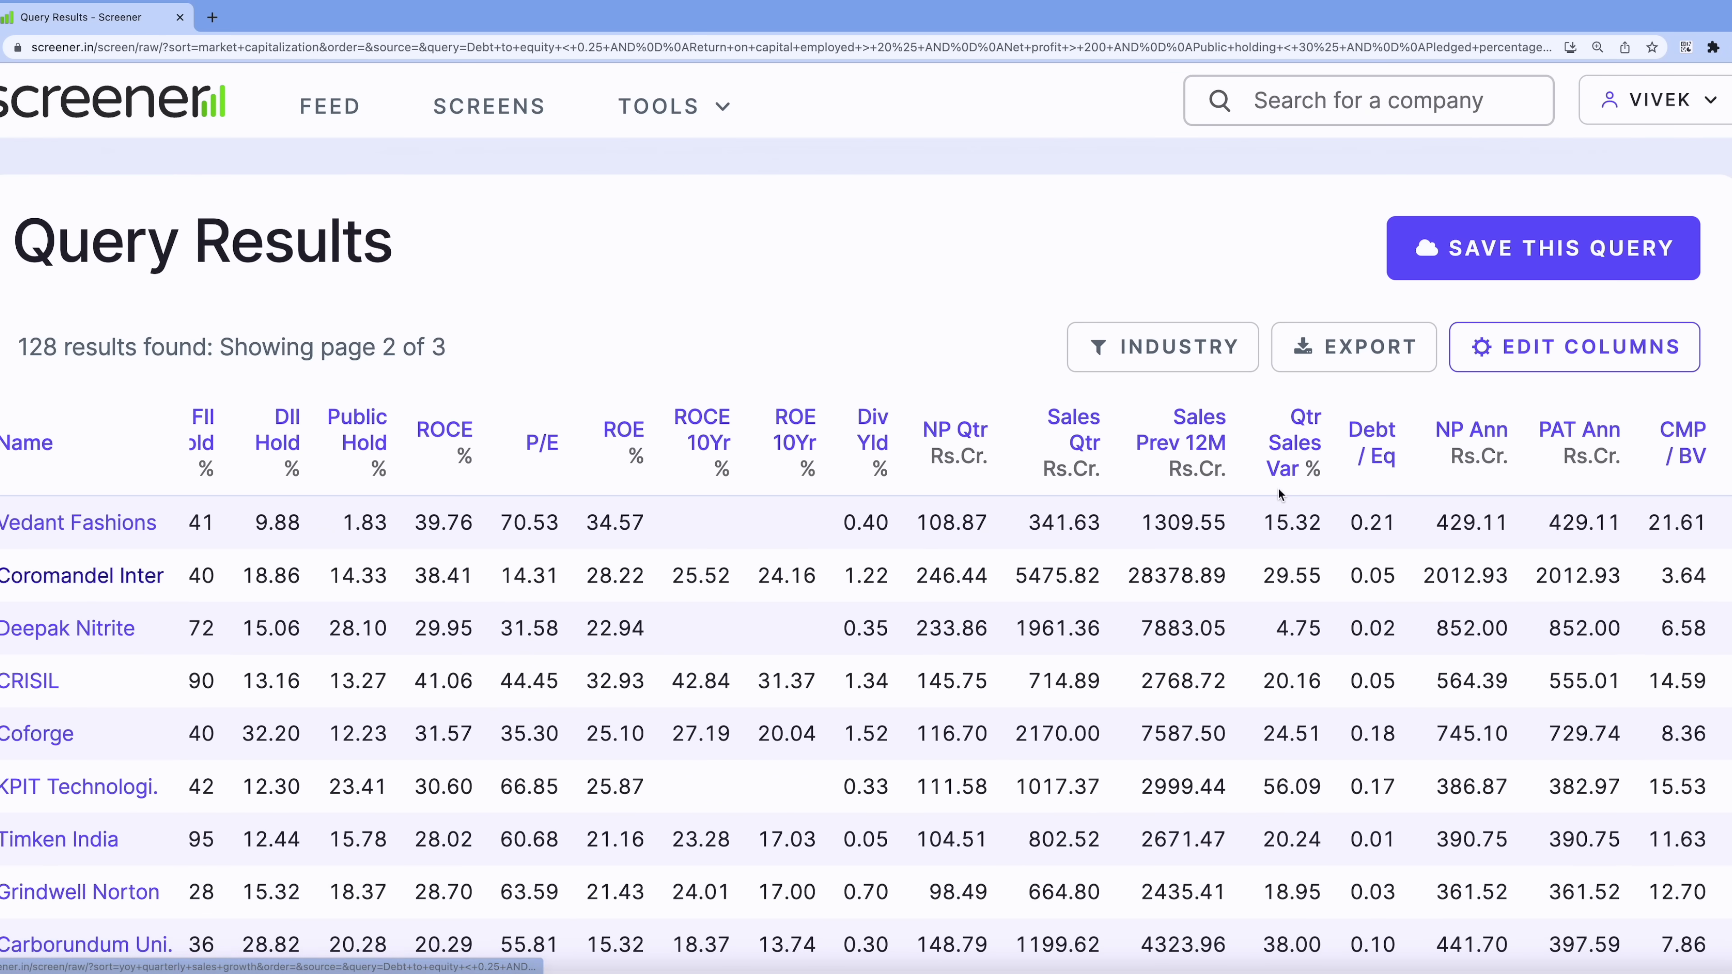
pyautogui.press('super+Tab')
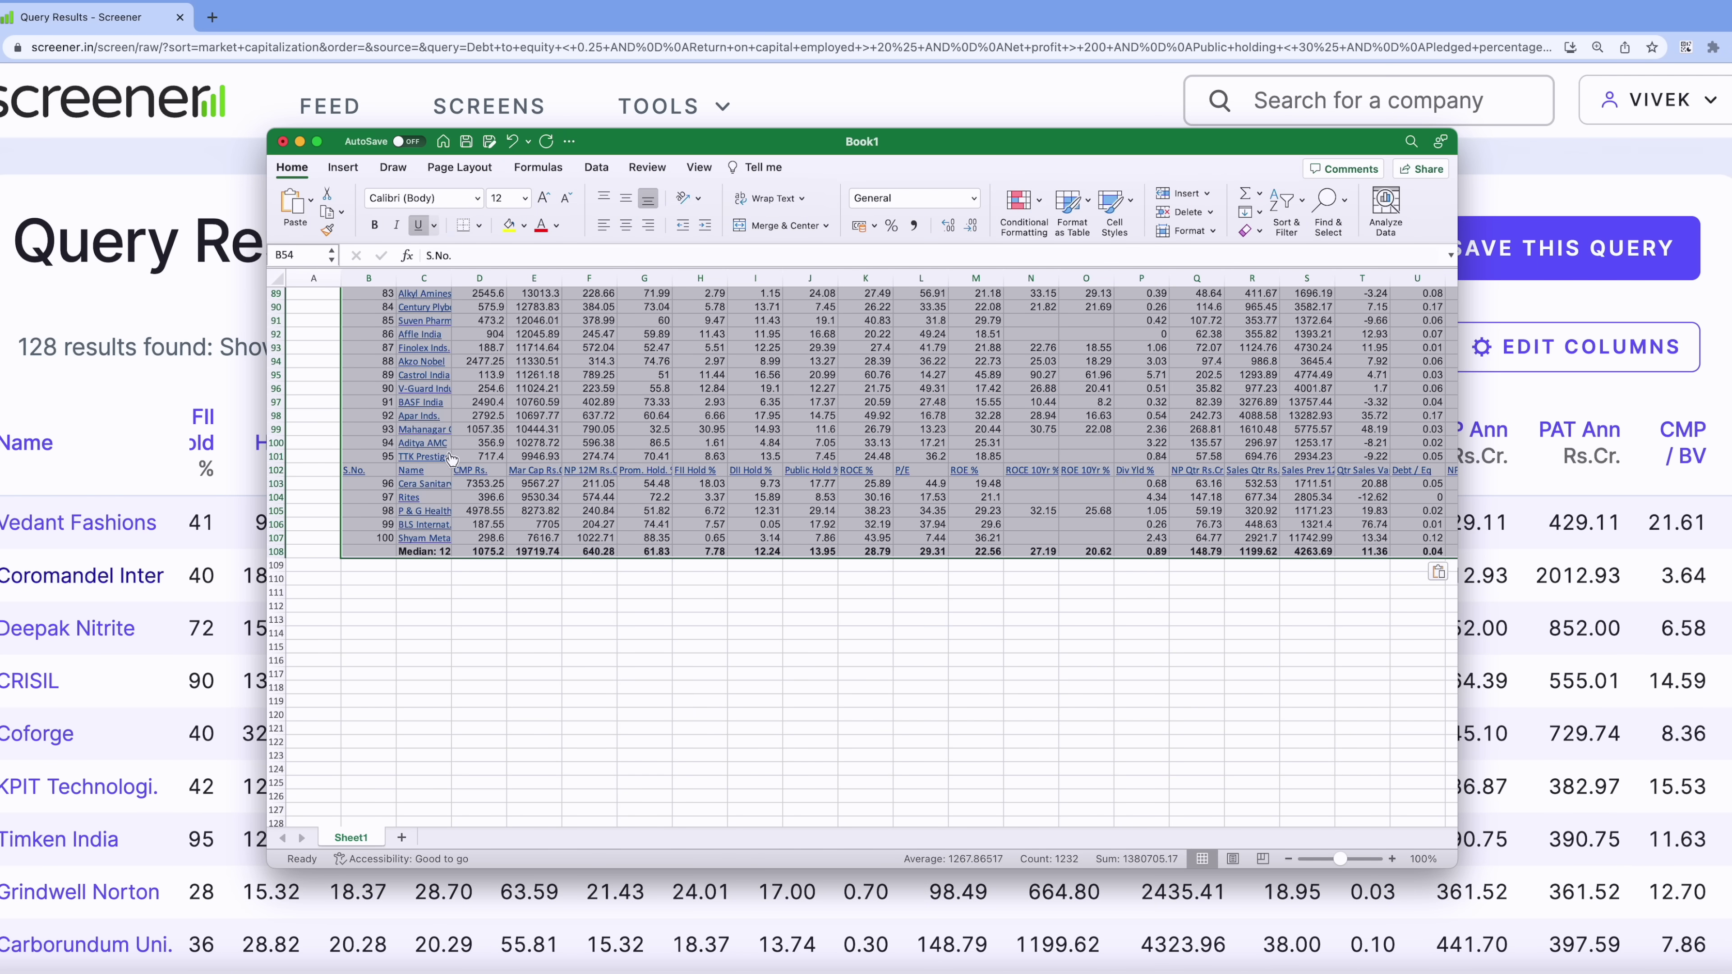
pyautogui.press('super+Tab')
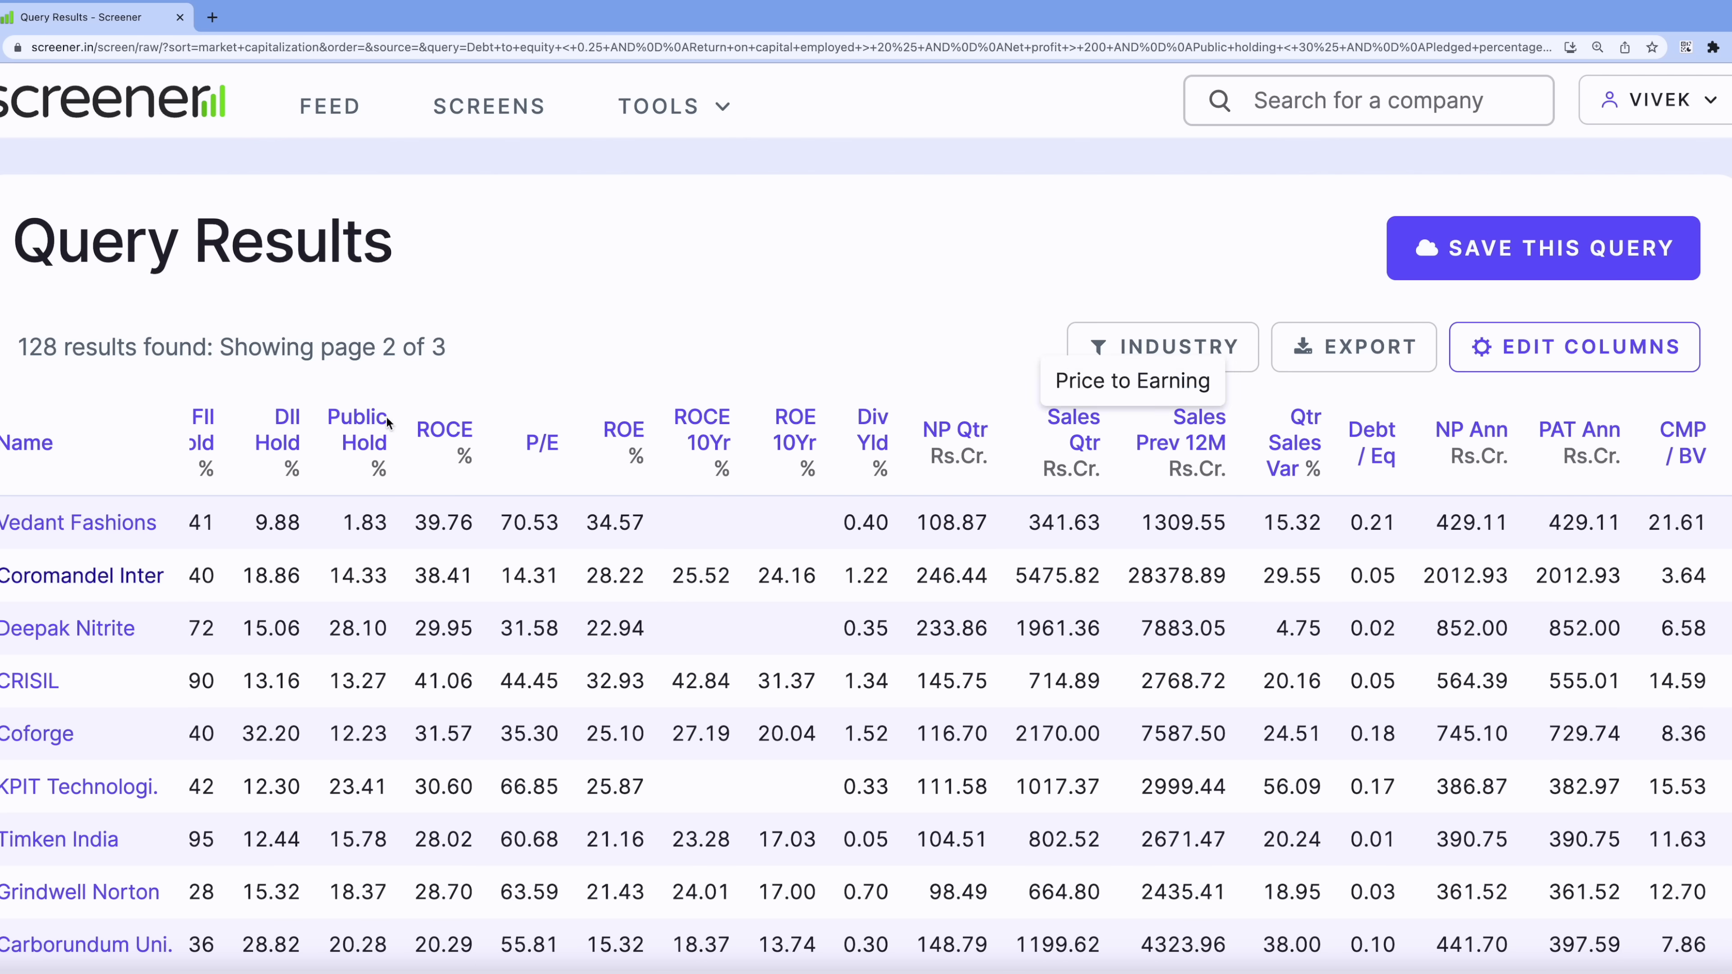
pyautogui.scroll(-10, 290, 596)
pyautogui.scroll(-20, 290, 596)
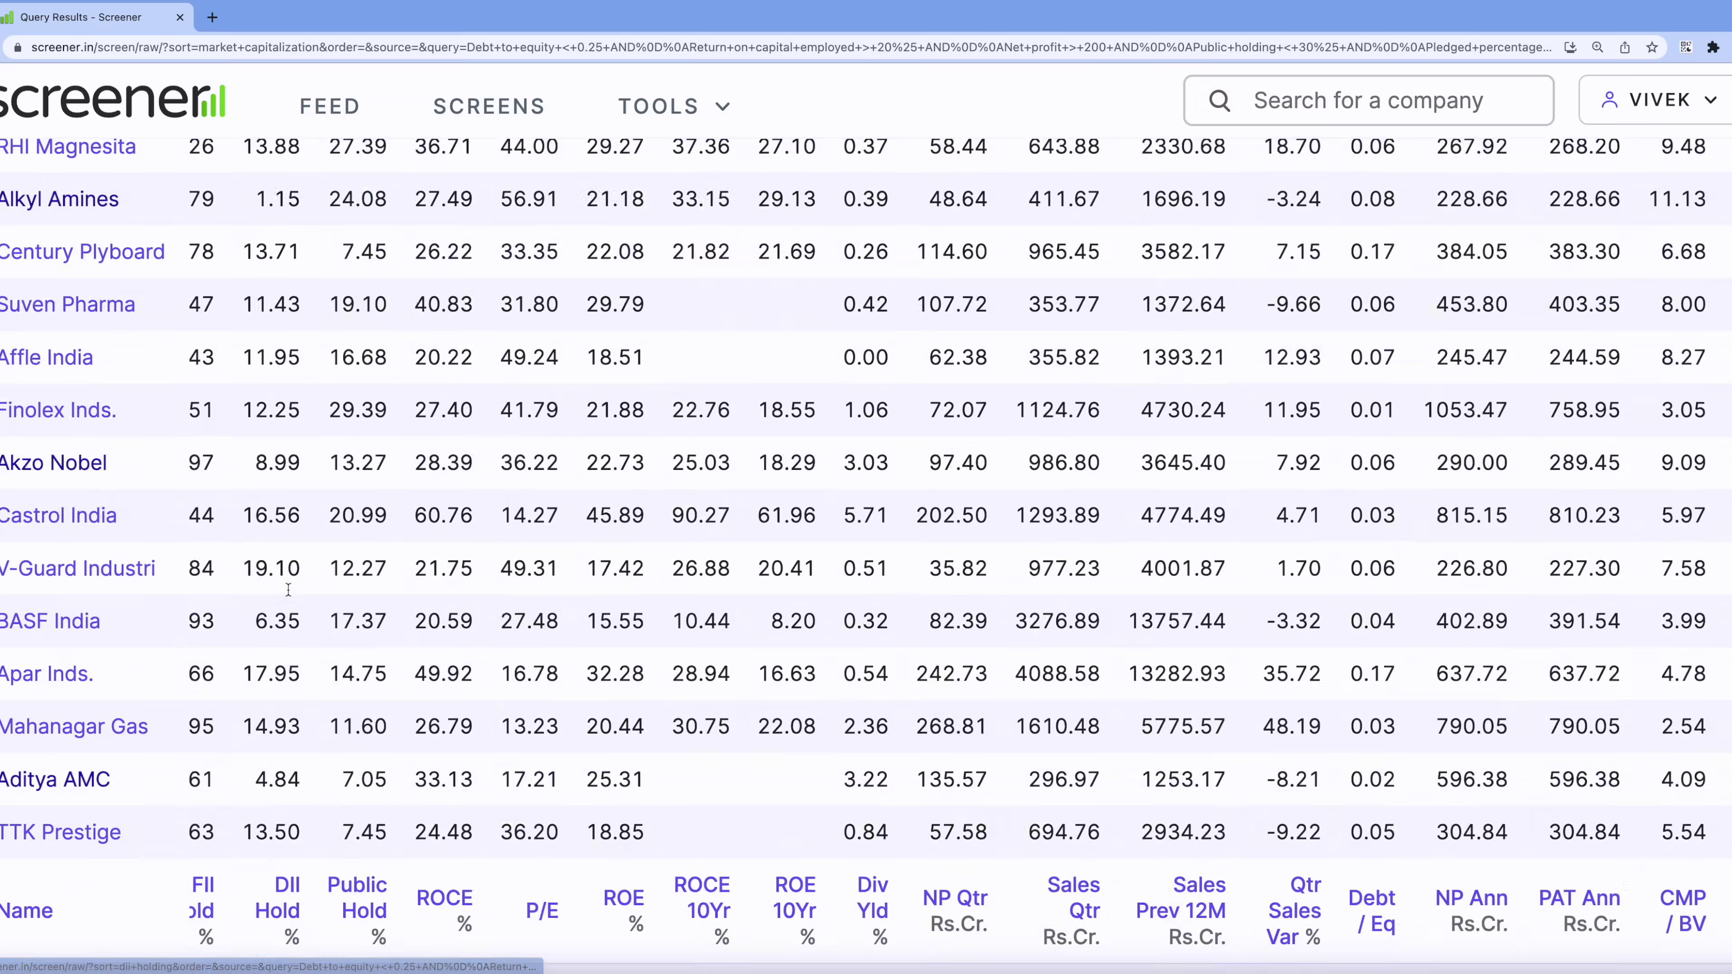
pyautogui.click(214, 658)
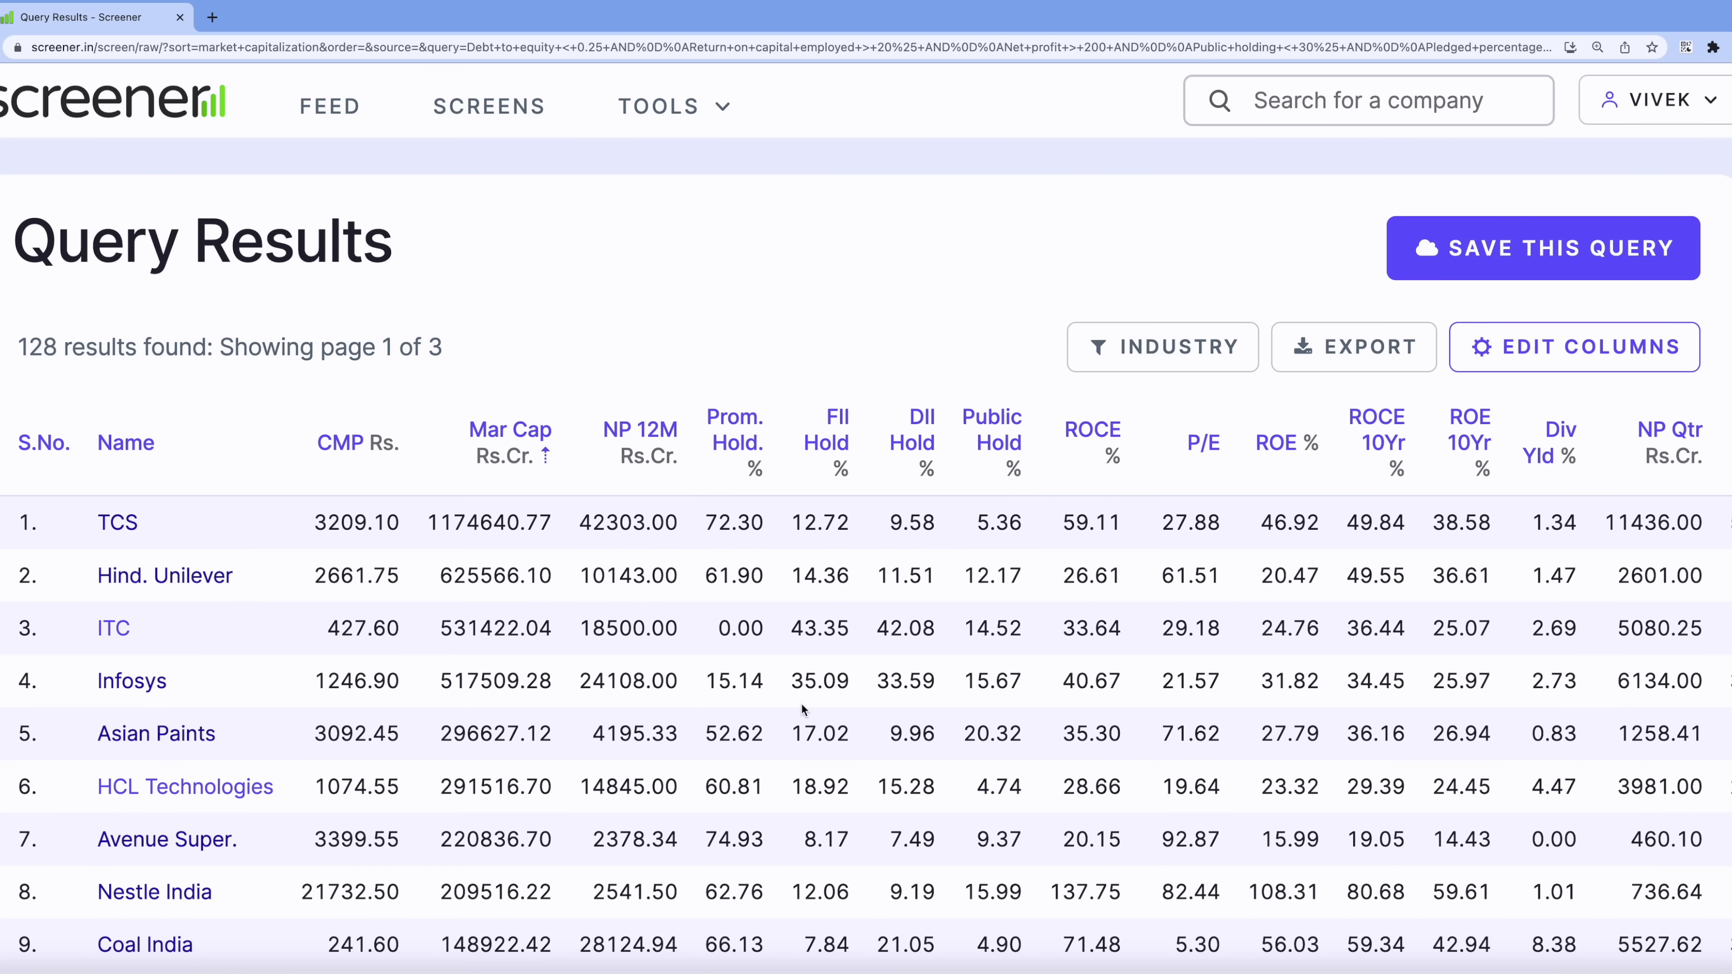
# - Search for the company "hdfcbank", open its page, and look through it down to the peer comparison
pyautogui.click(1315, 99)
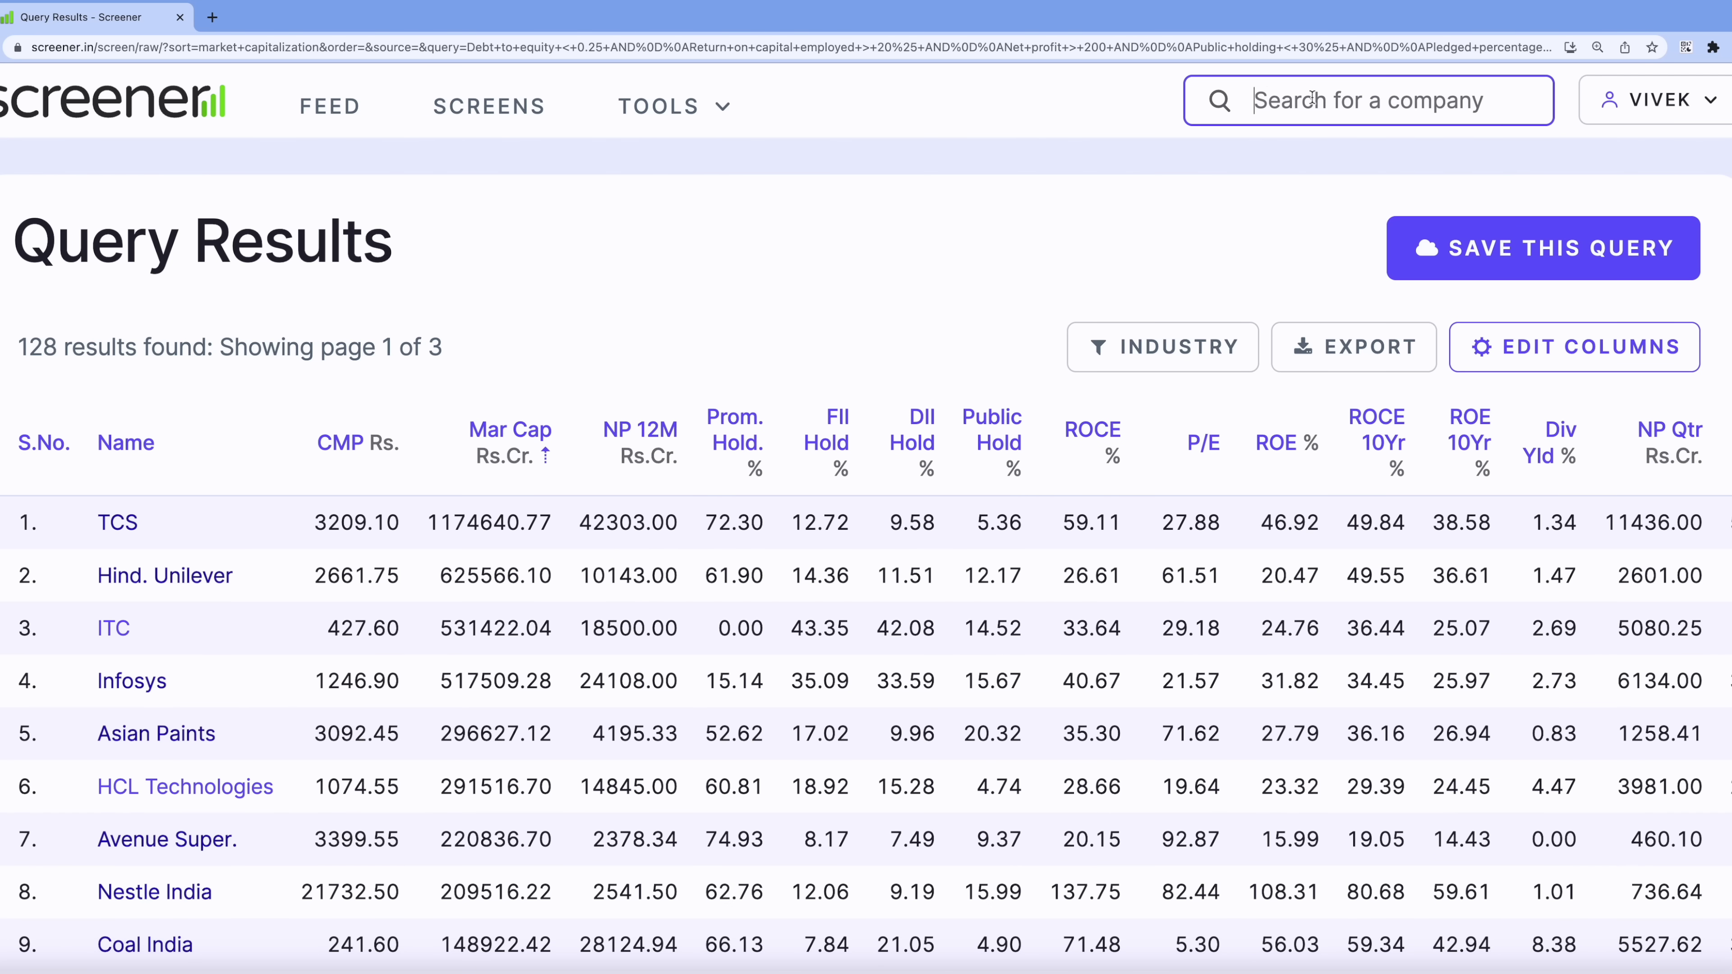
pyautogui.write('hdfcbank')
pyautogui.press('Return')
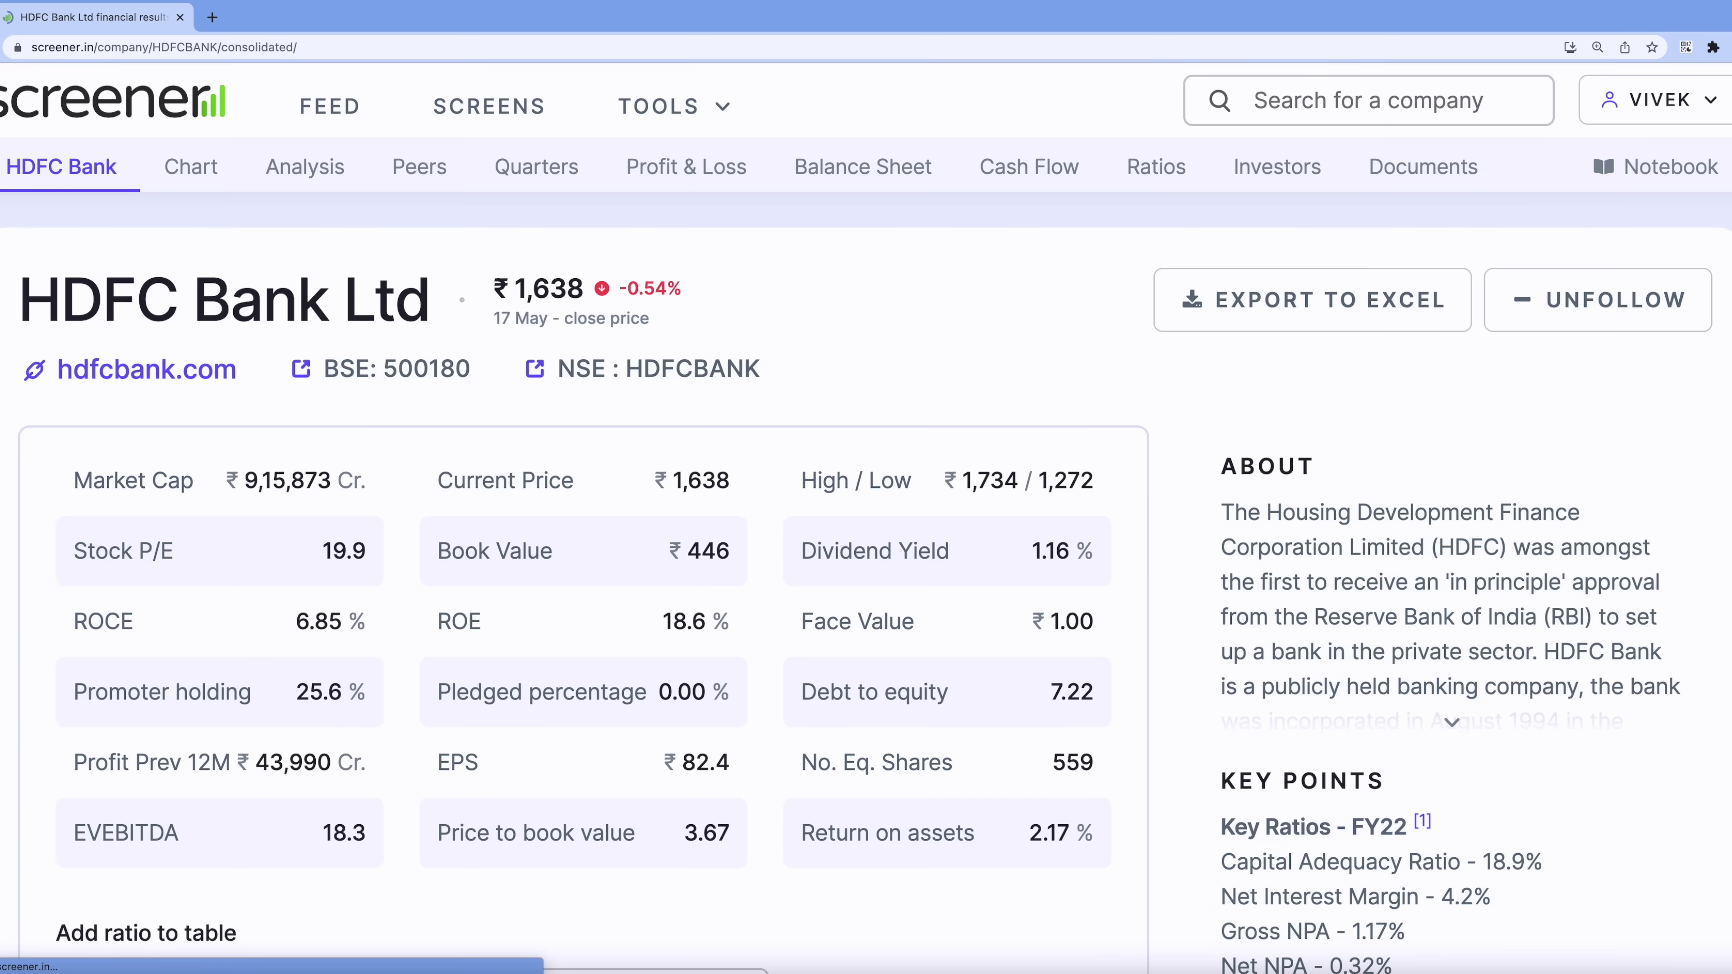
pyautogui.scroll(-20, 791, 588)
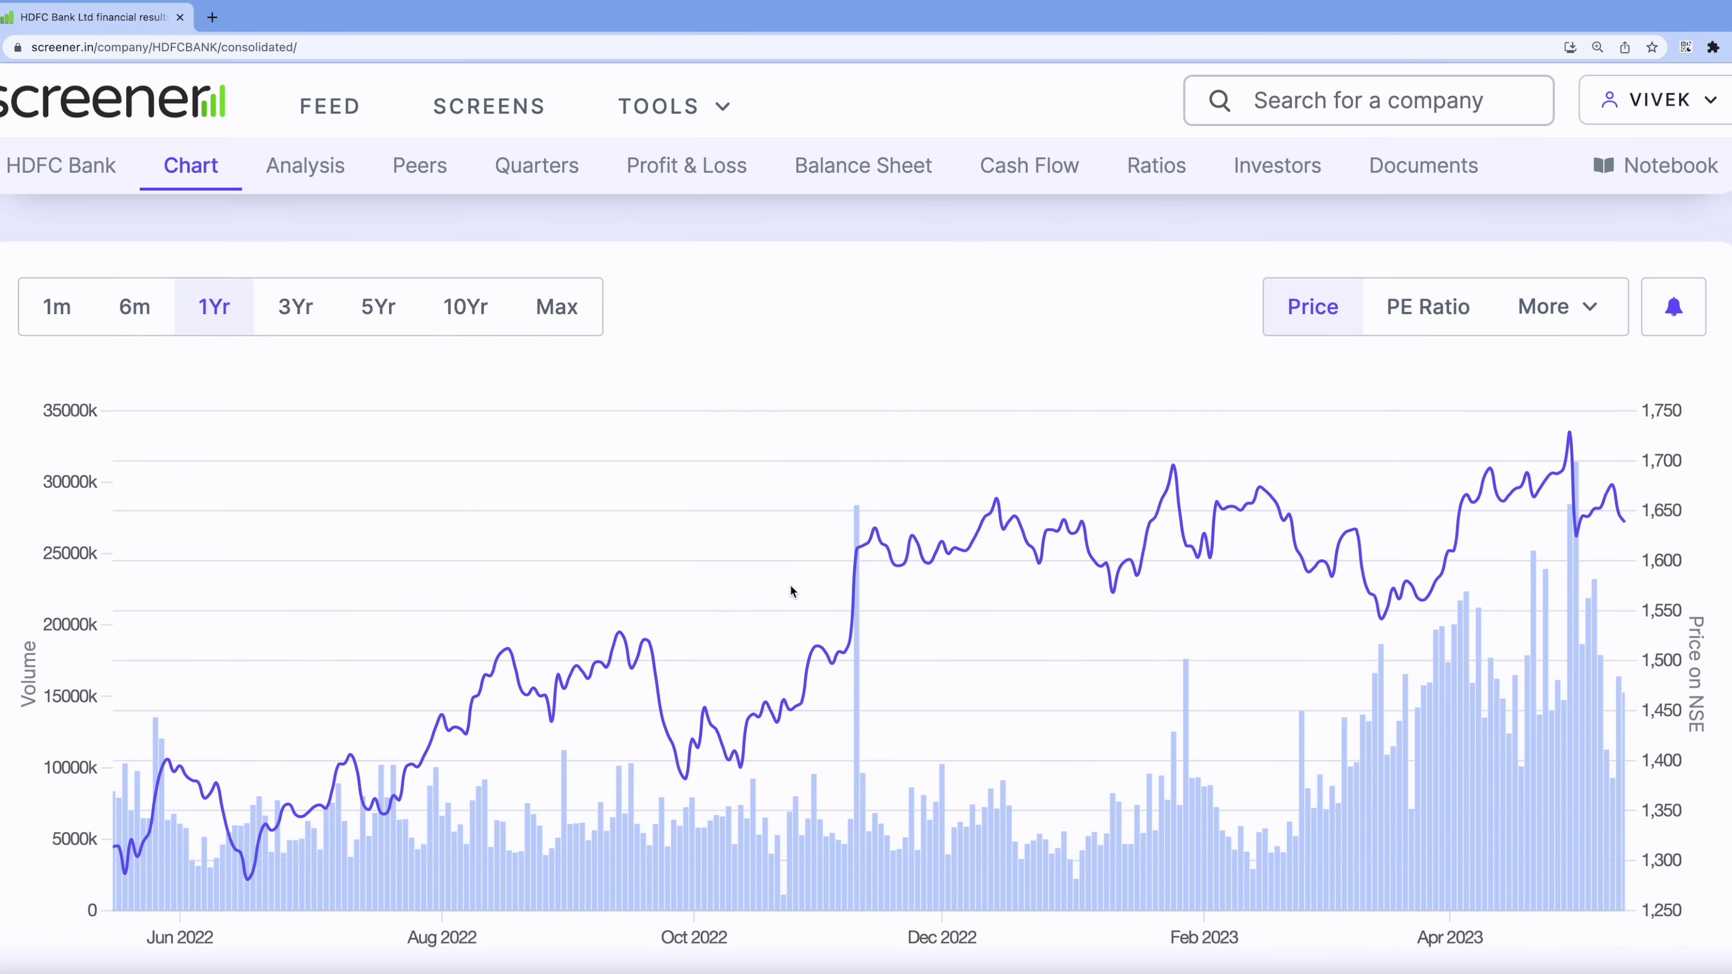
pyautogui.scroll(-10, 789, 584)
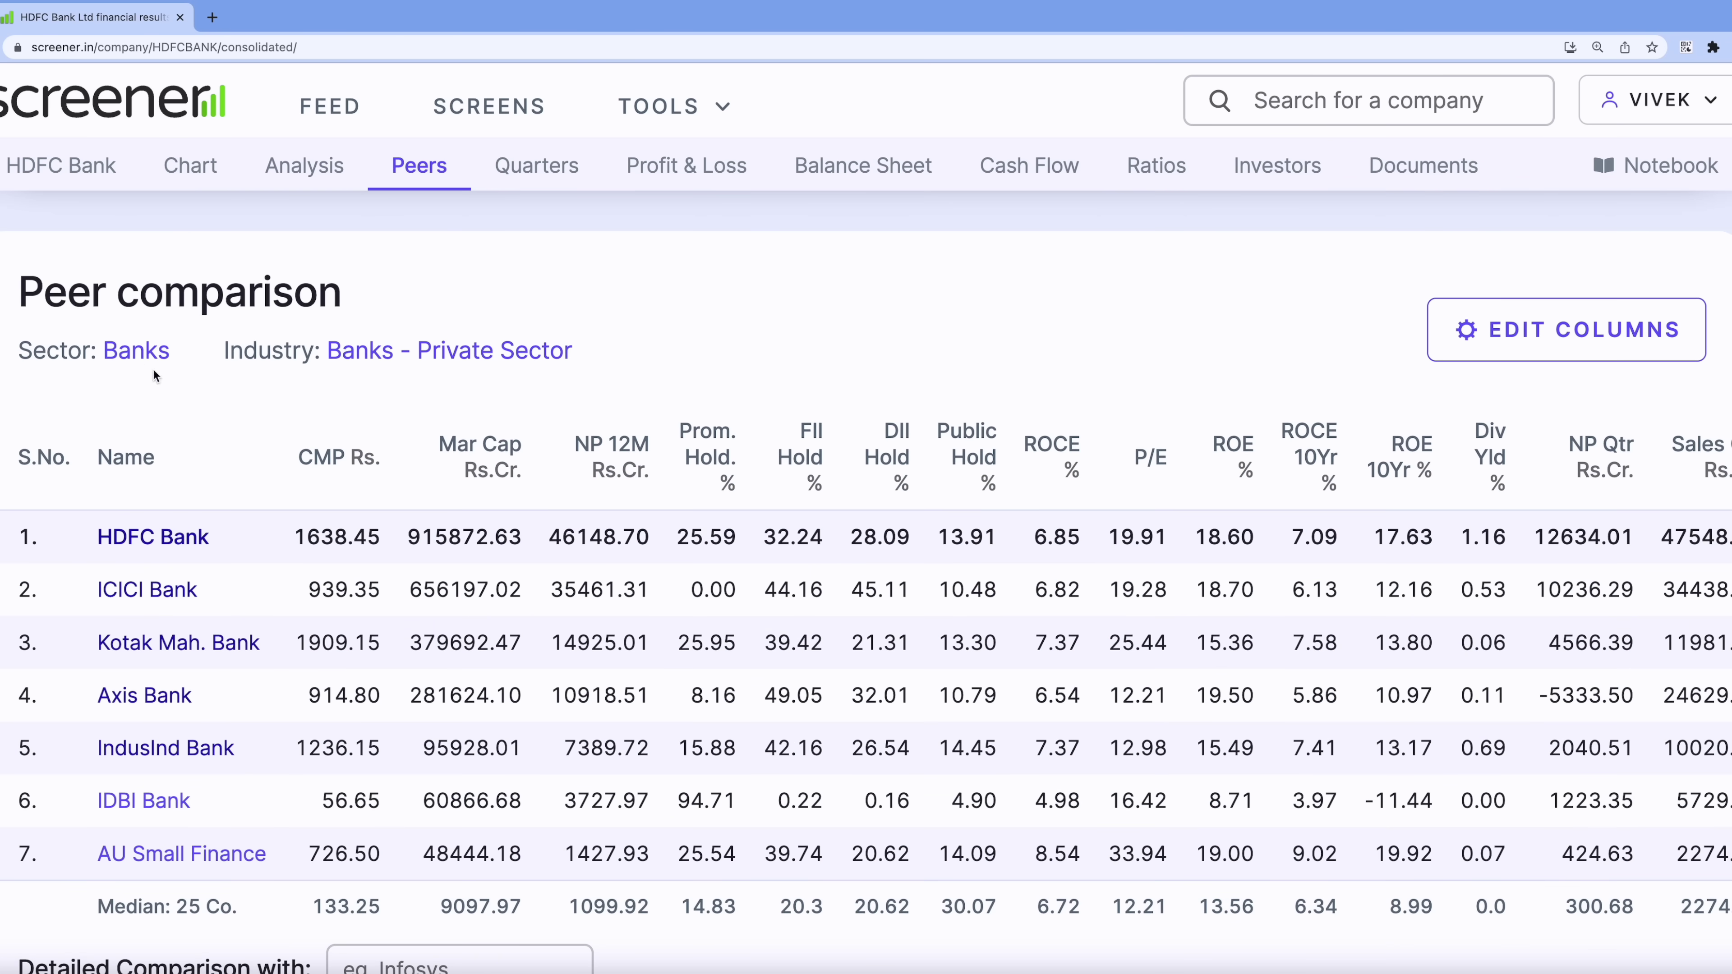
# - Open the Banks sector company list from the peer comparison, sort it by market capitalization, and highlight the top ten banks
pyautogui.click(129, 352)
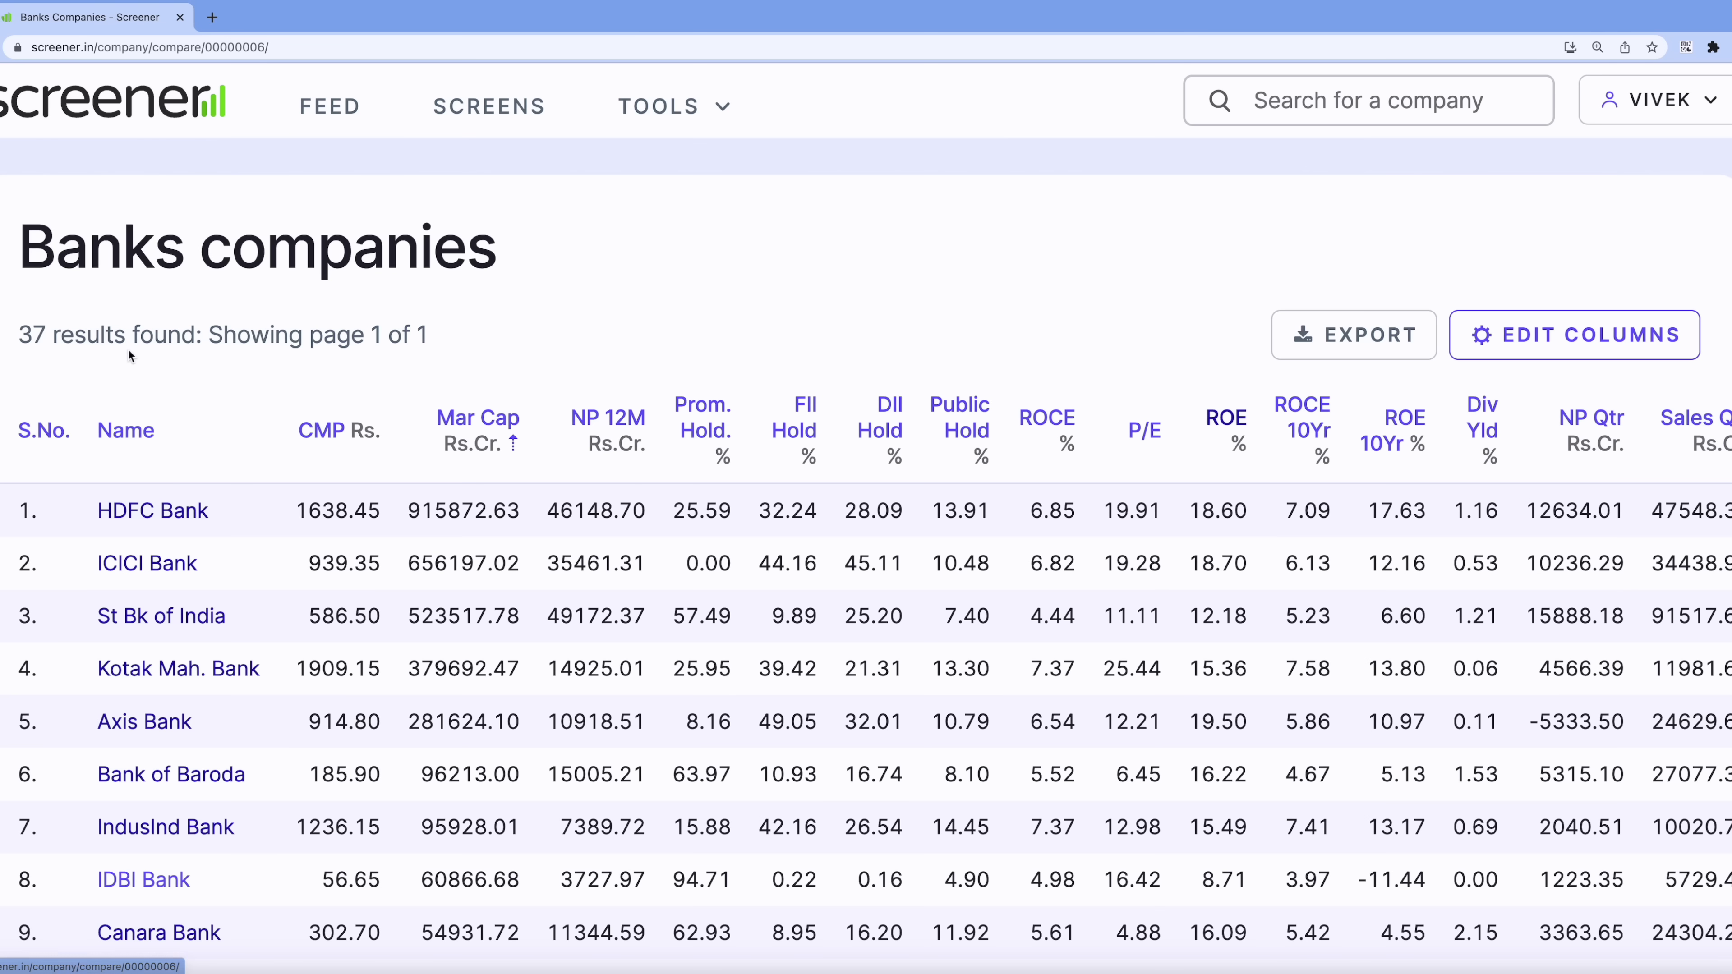
pyautogui.scroll(-3, 283, 493)
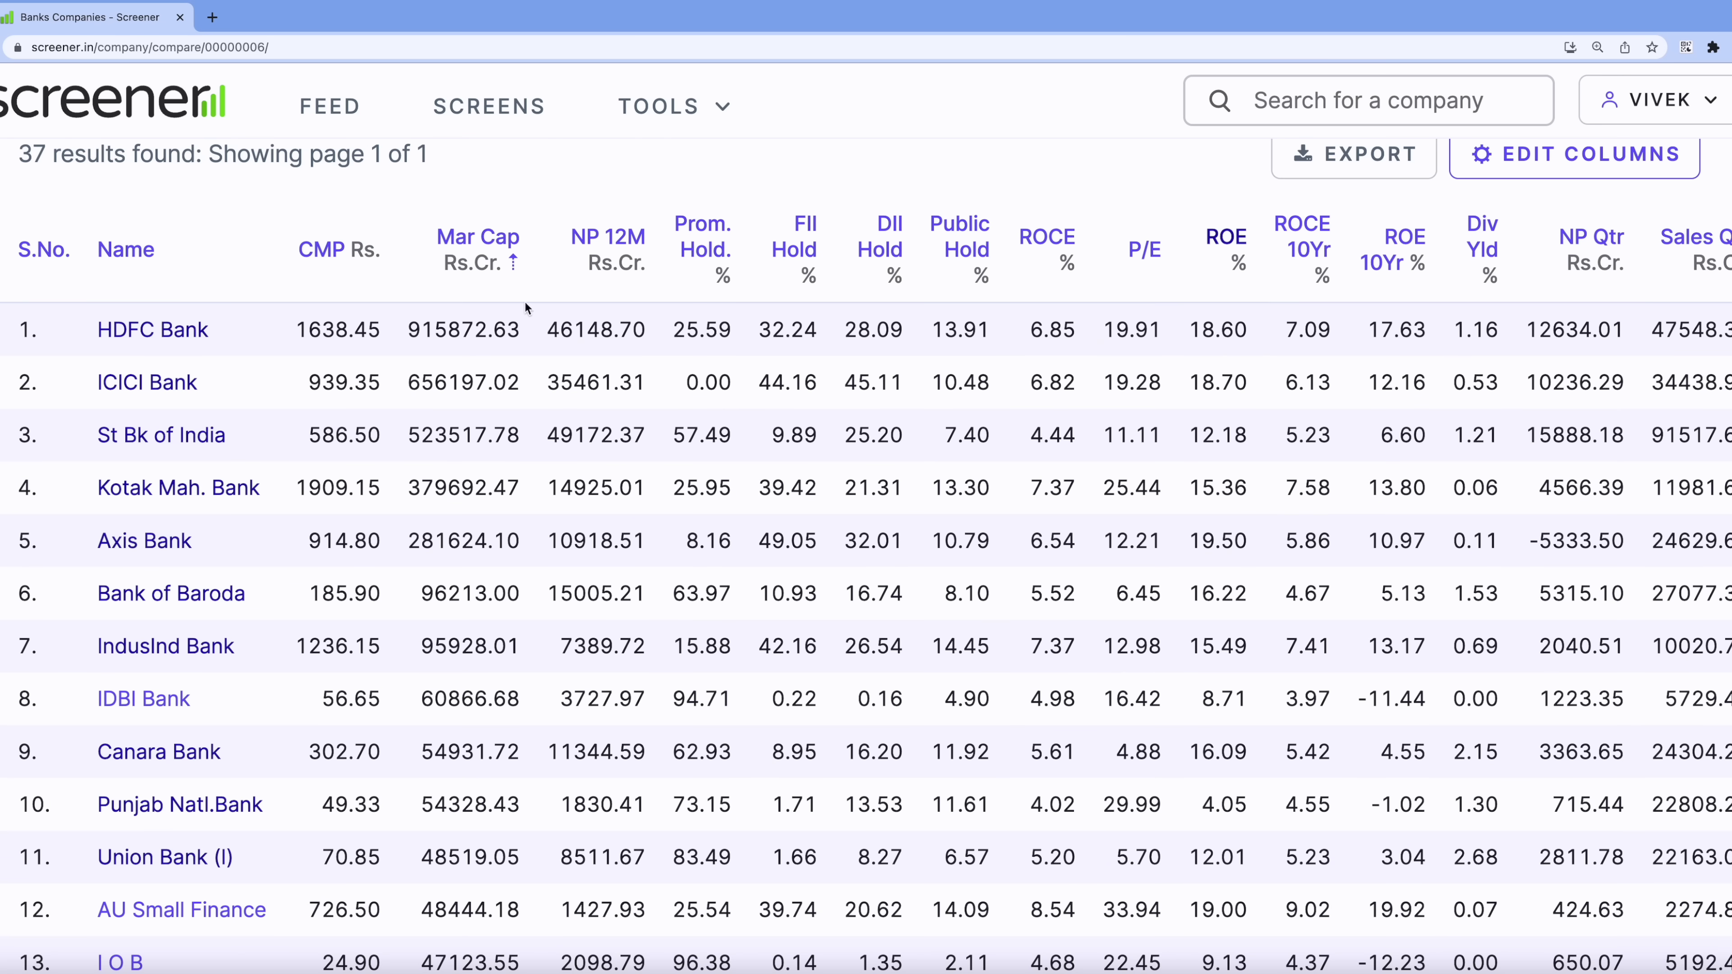
pyautogui.click(485, 238)
pyautogui.scroll(-3, 126, 583)
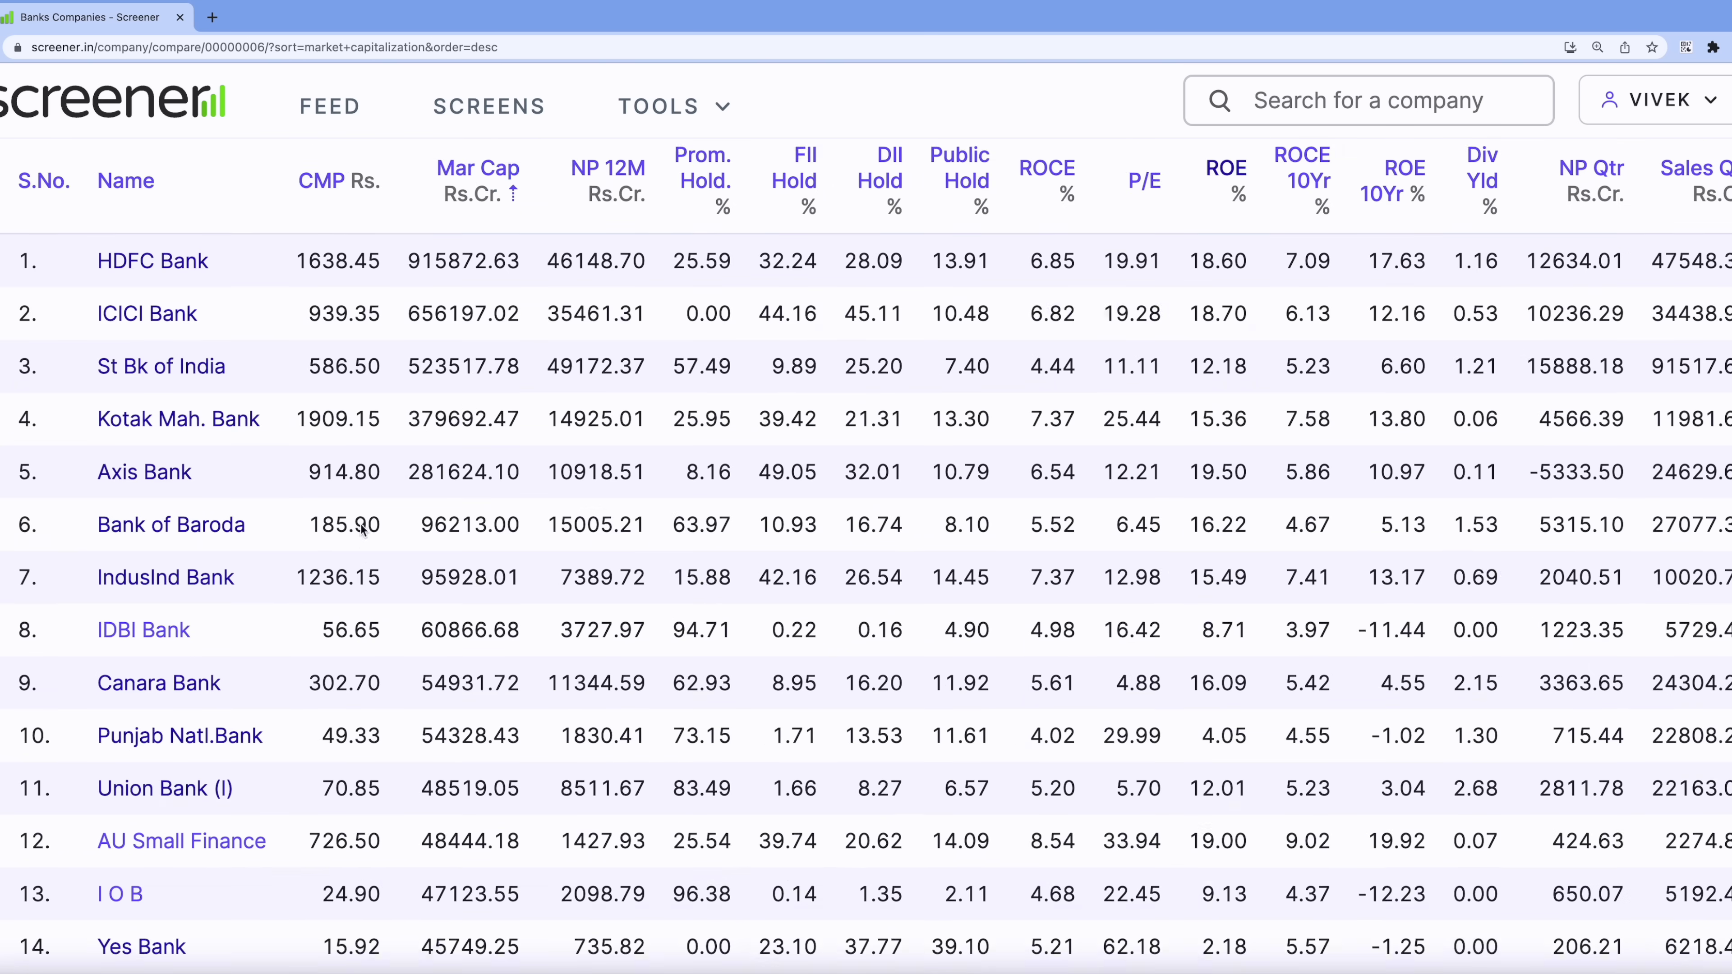
pyautogui.moveTo(5, 219); pyautogui.dragTo(304, 675)
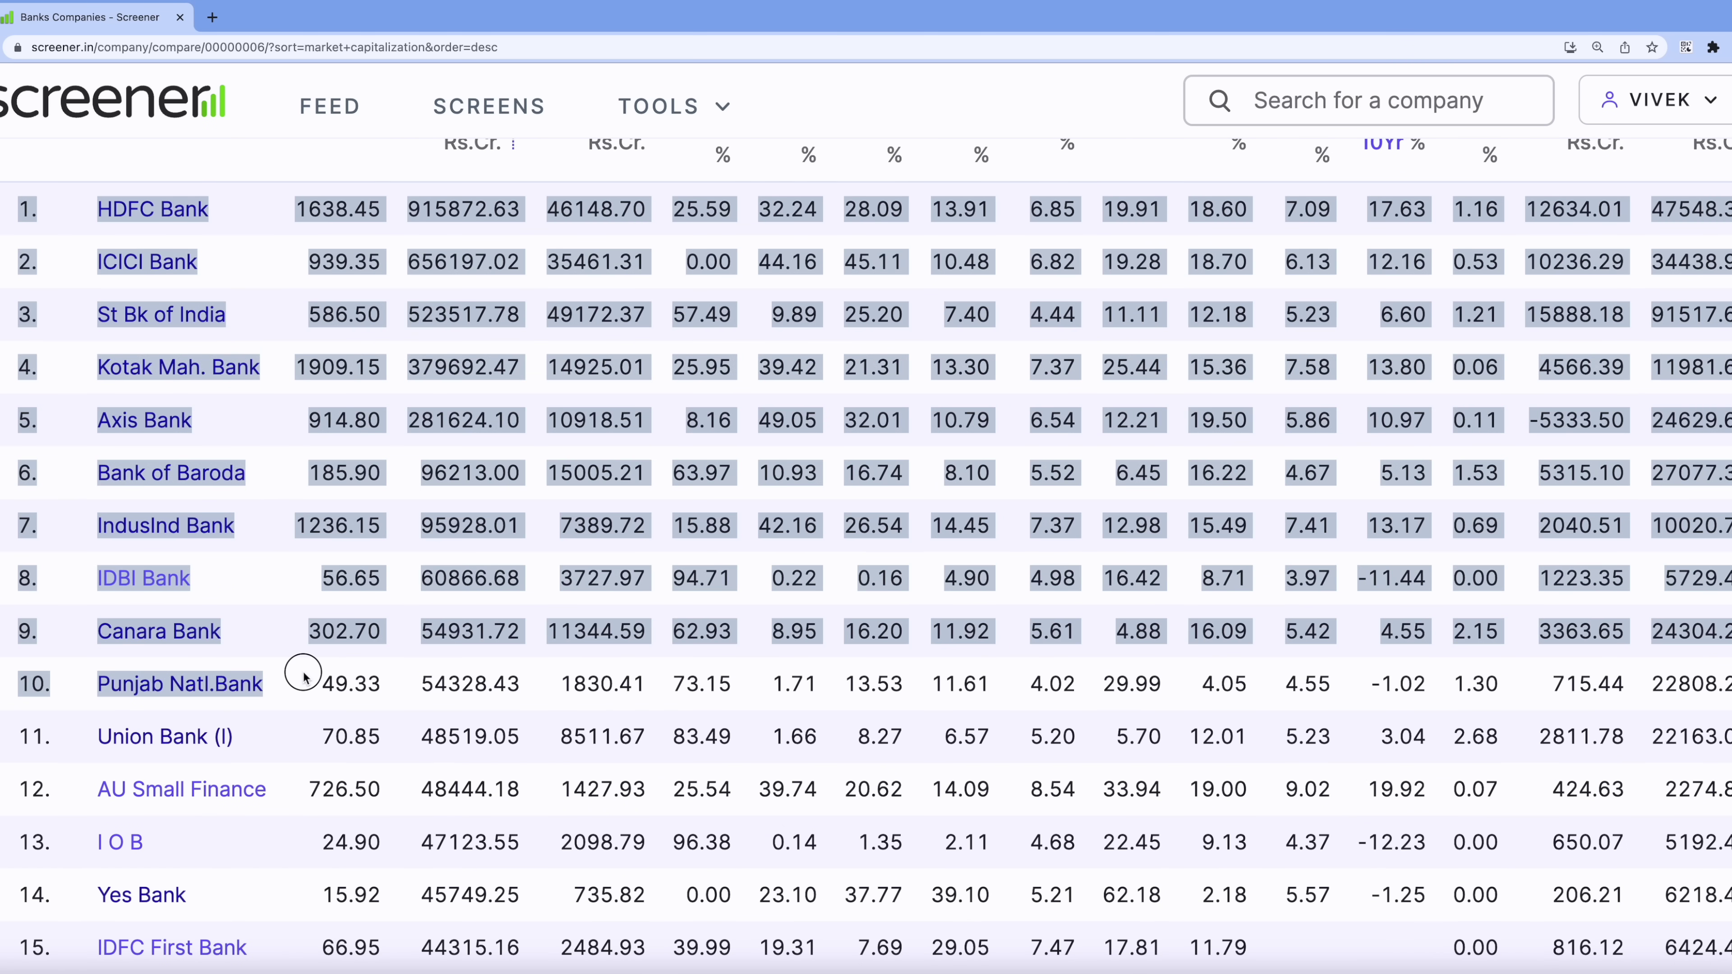
# - Search for "bajaj", open the Bajaj Finserv Ltd page, and go from its peer comparison to the Finance sector company list
pyautogui.click(1297, 109)
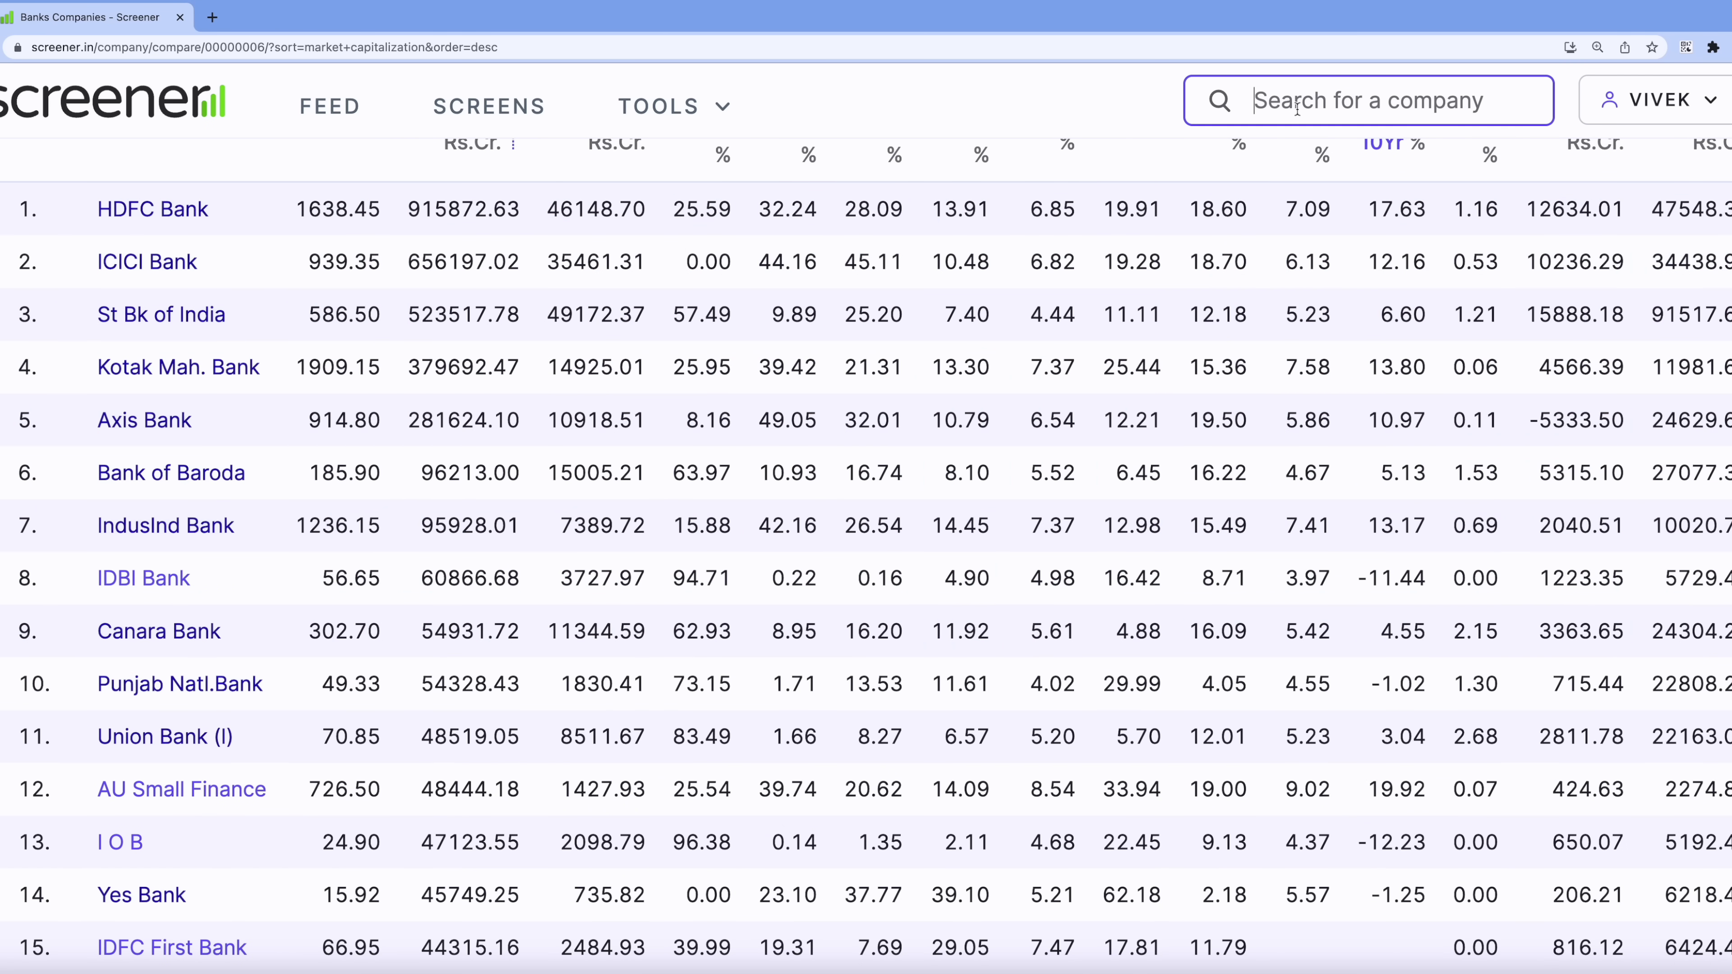
pyautogui.write('bajaj')
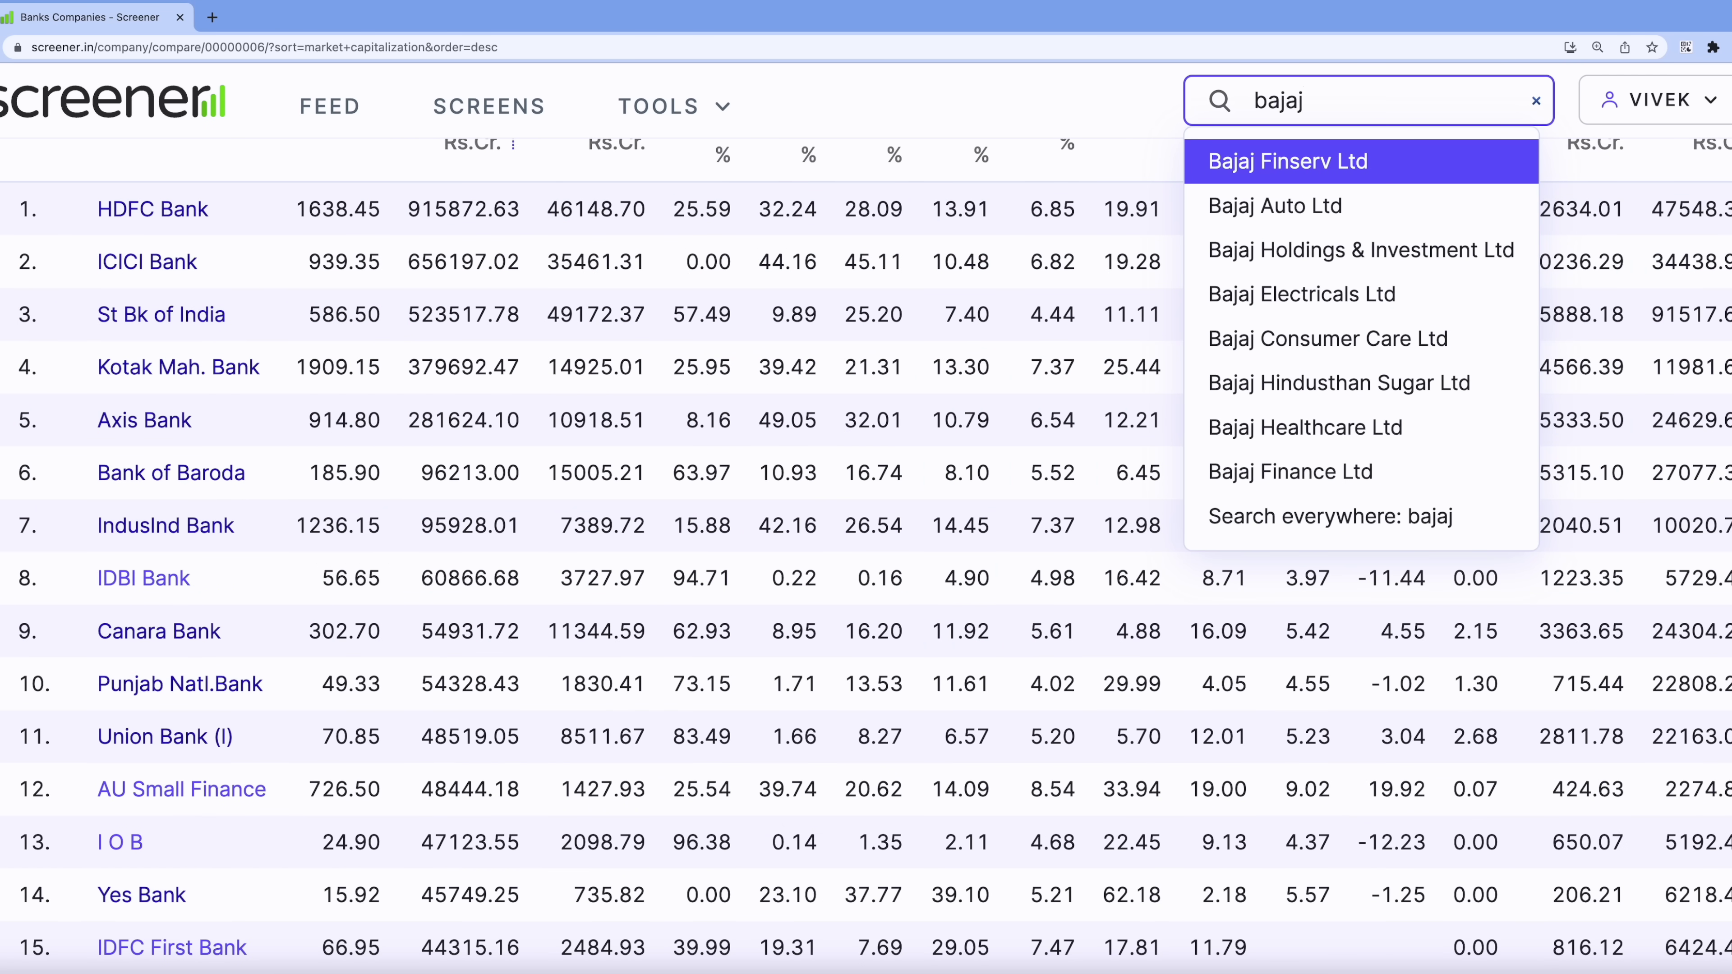
pyautogui.press('Return')
pyautogui.scroll(-15, 657, 671)
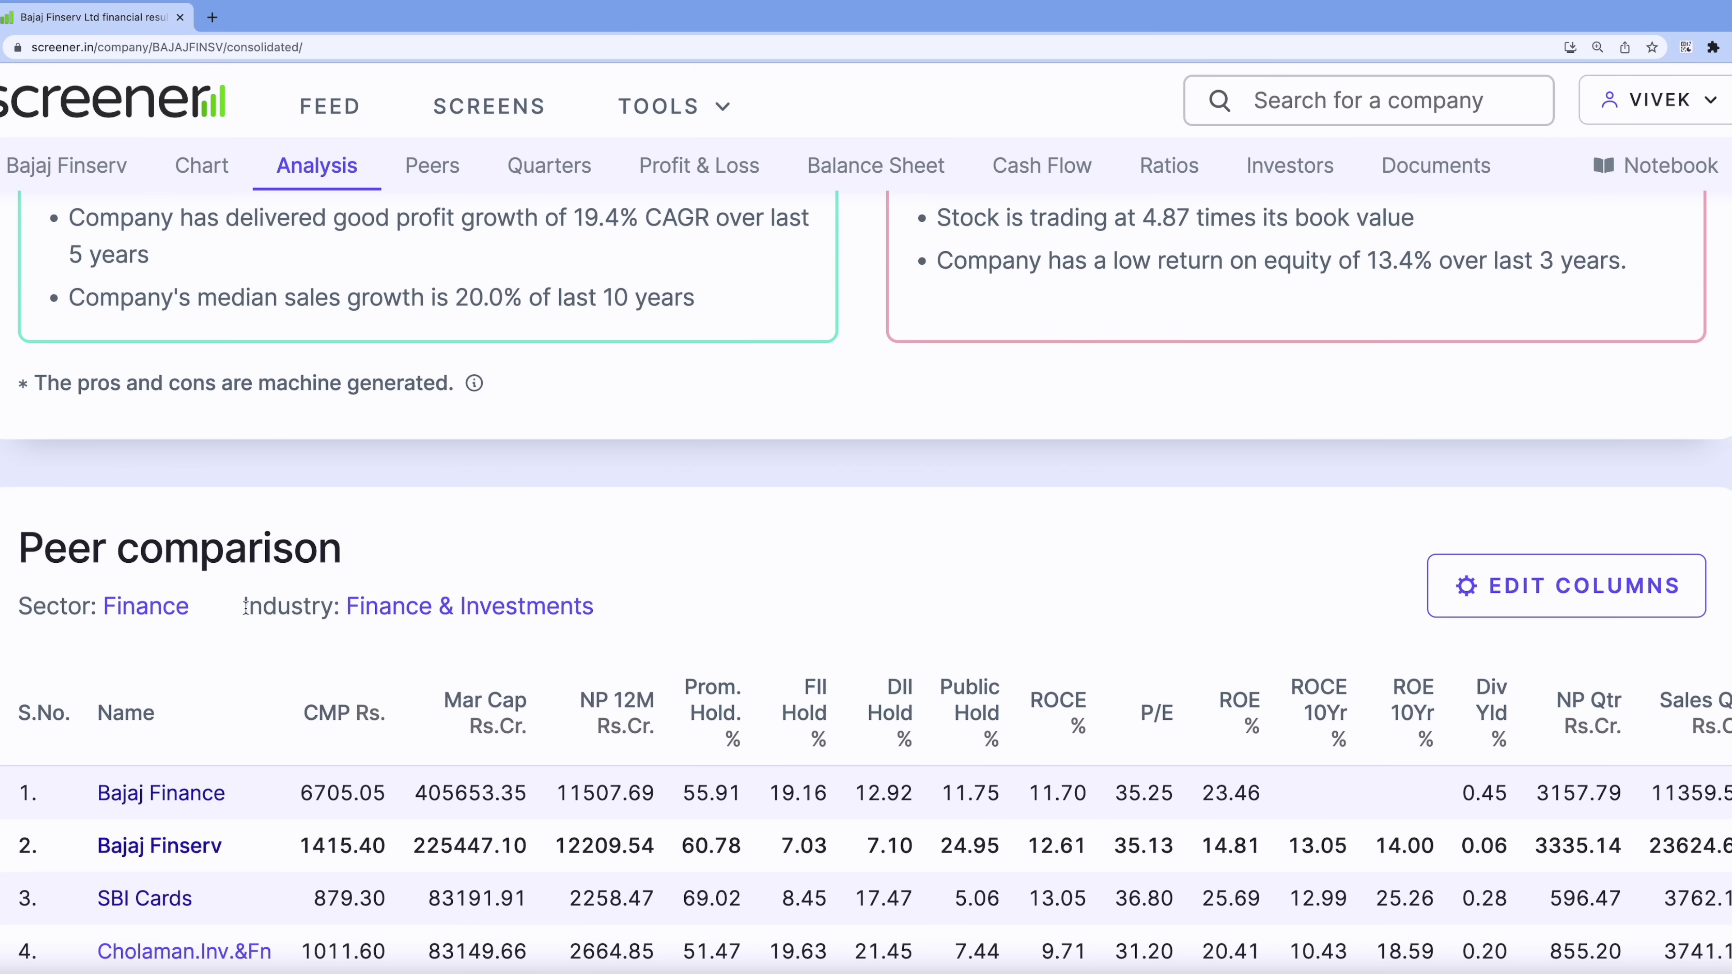
pyautogui.click(154, 612)
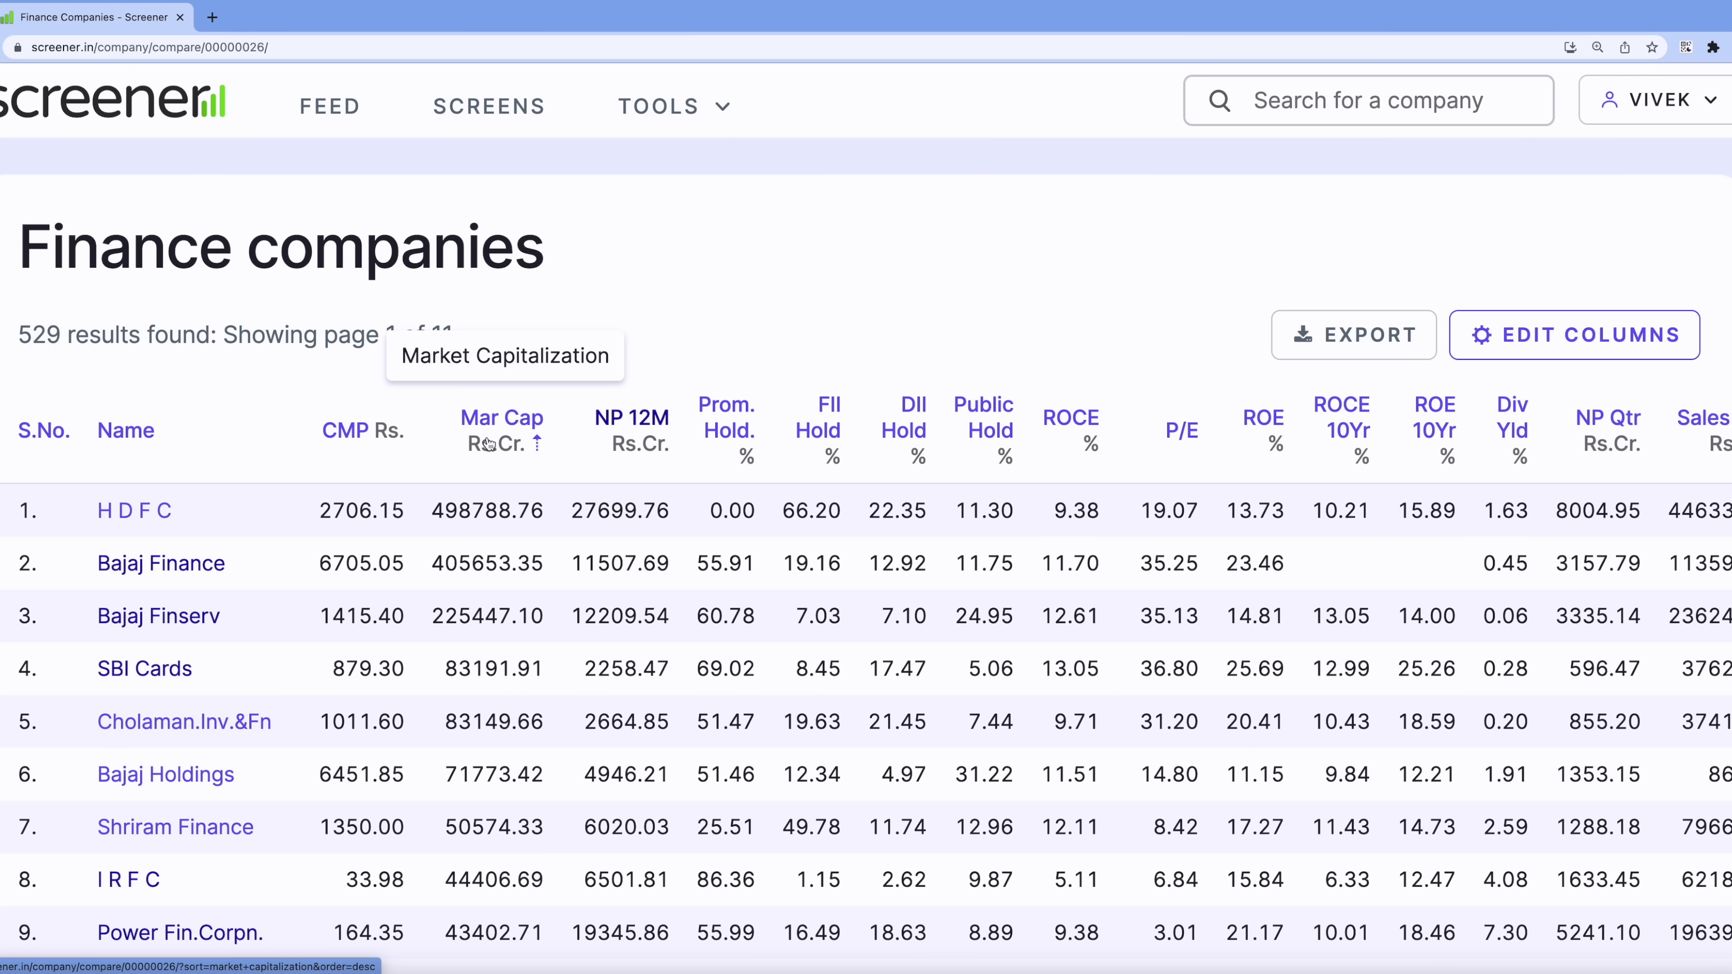
# - Sort the Finance companies by market capitalization in descending order, highlight the first twelve, and look further down the list
pyautogui.click(506, 419)
pyautogui.scroll(-3, 518, 624)
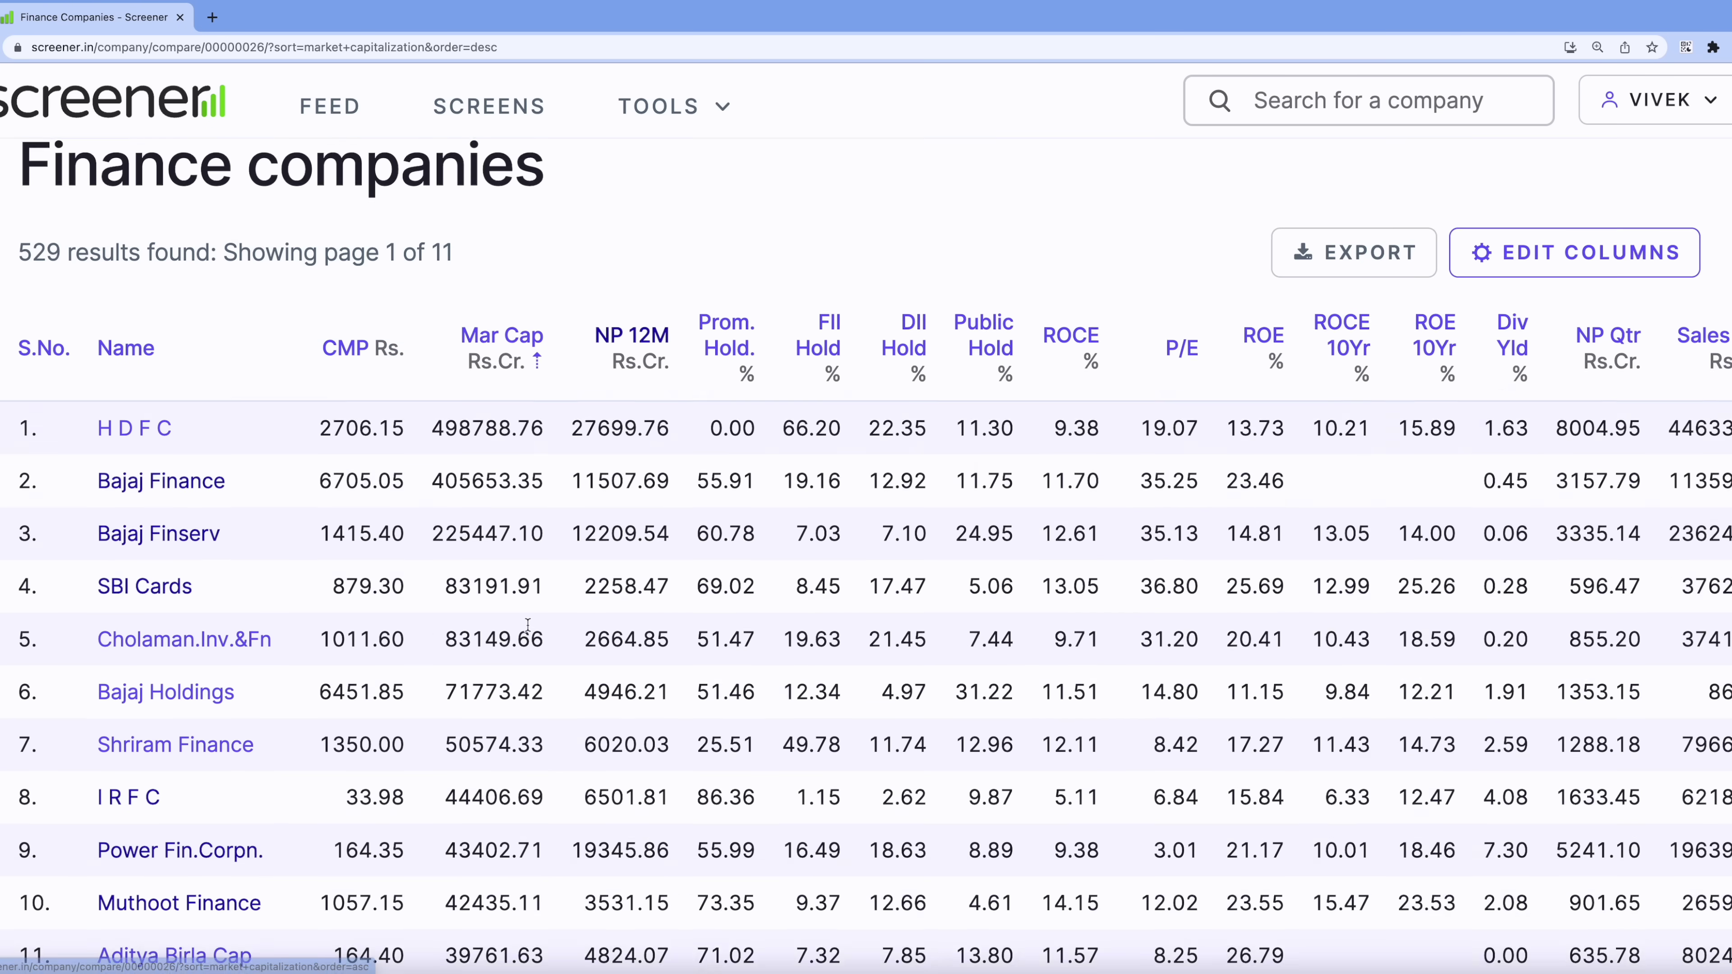
pyautogui.moveTo(2, 327); pyautogui.dragTo(255, 940)
pyautogui.scroll(-5, 289, 817)
pyautogui.scroll(-4, 288, 817)
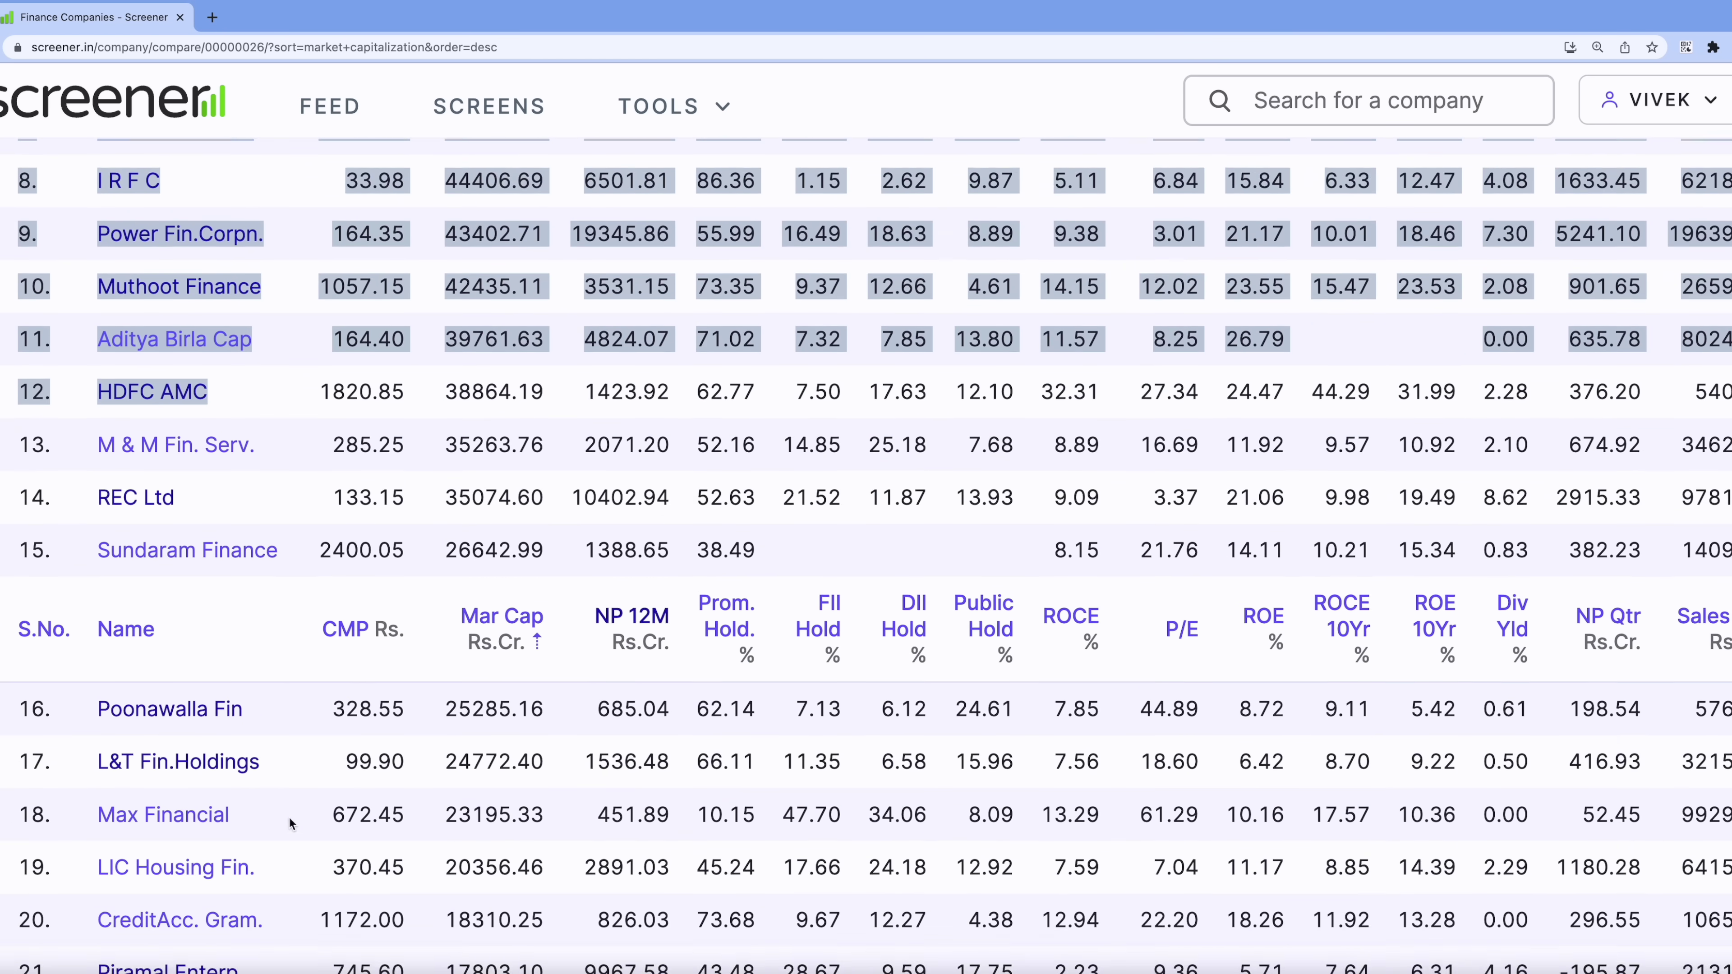
pyautogui.scroll(-1, 288, 817)
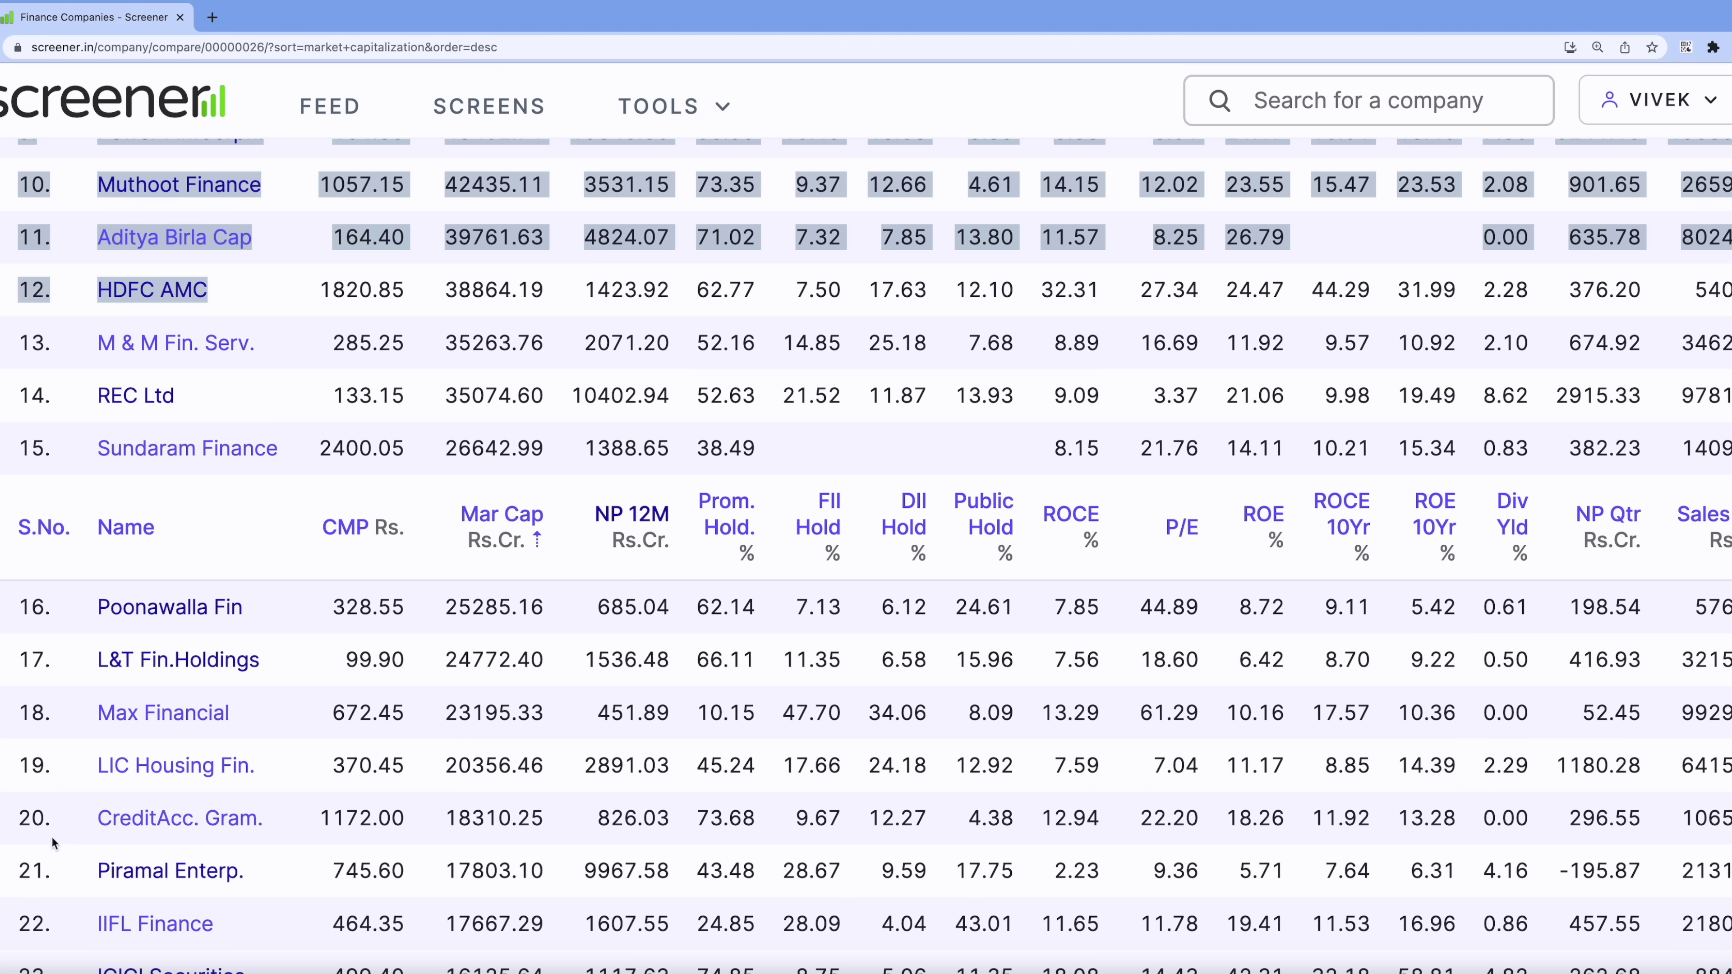
# - Switch to the Excel workbook to view the pasted company list, and return to the browser
pyautogui.press('super+Tab')
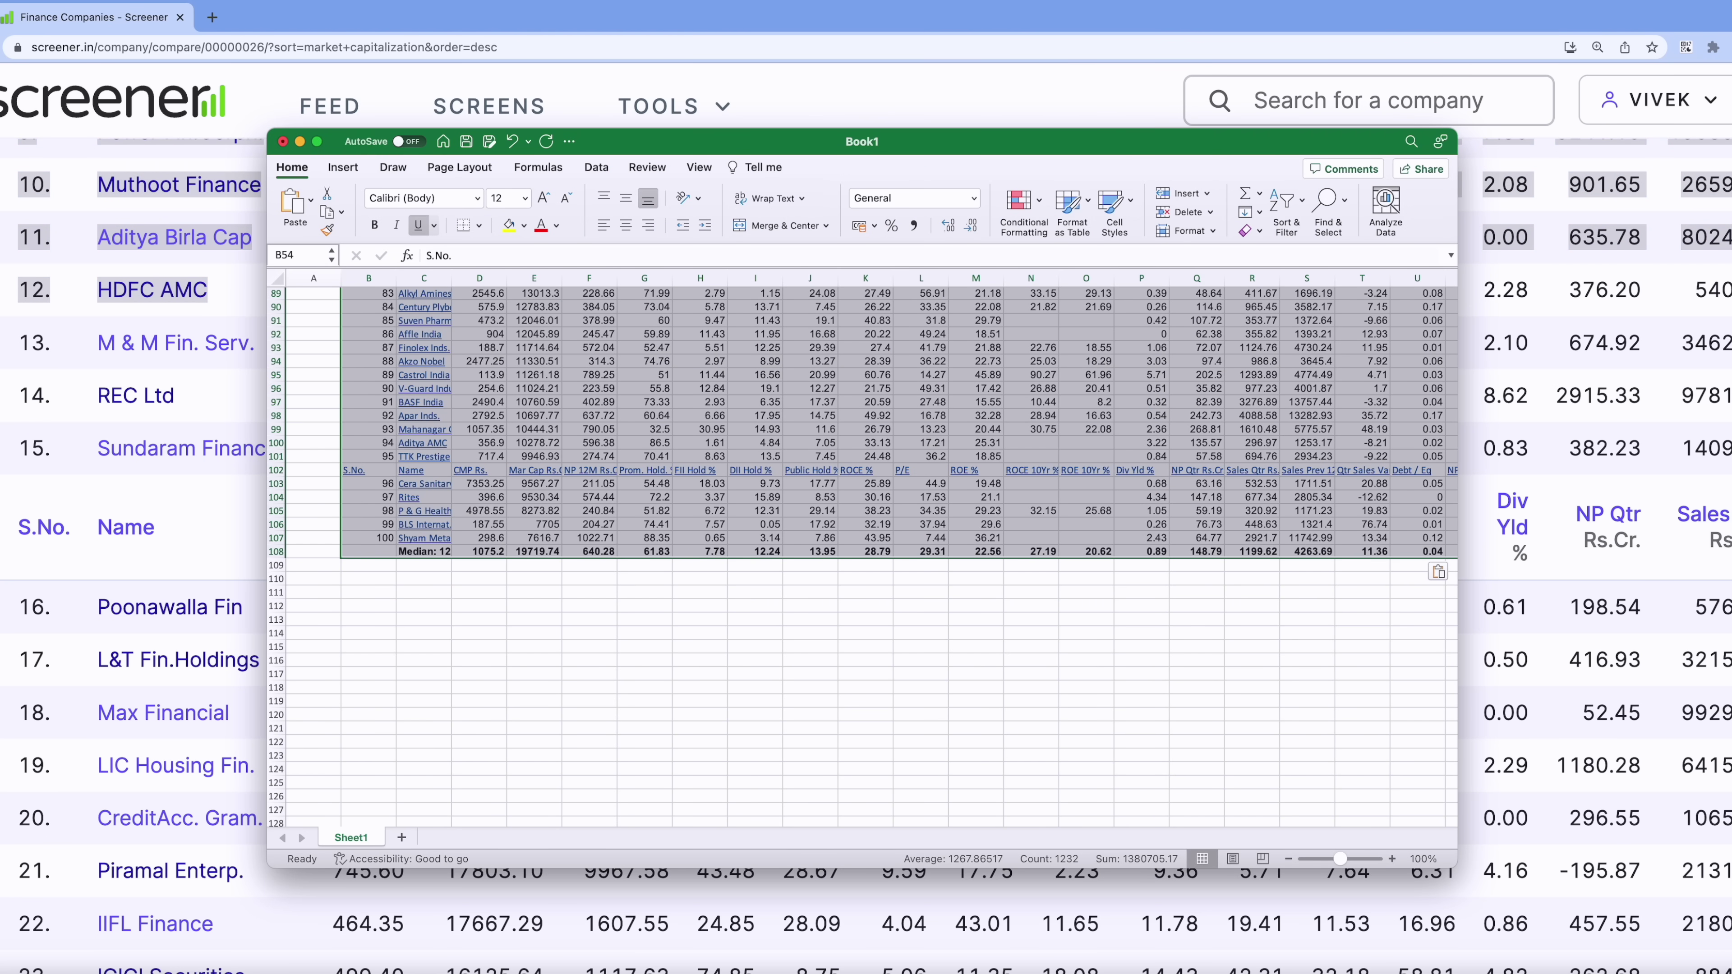
pyautogui.press('super+Tab')
pyautogui.press('super+Tab')
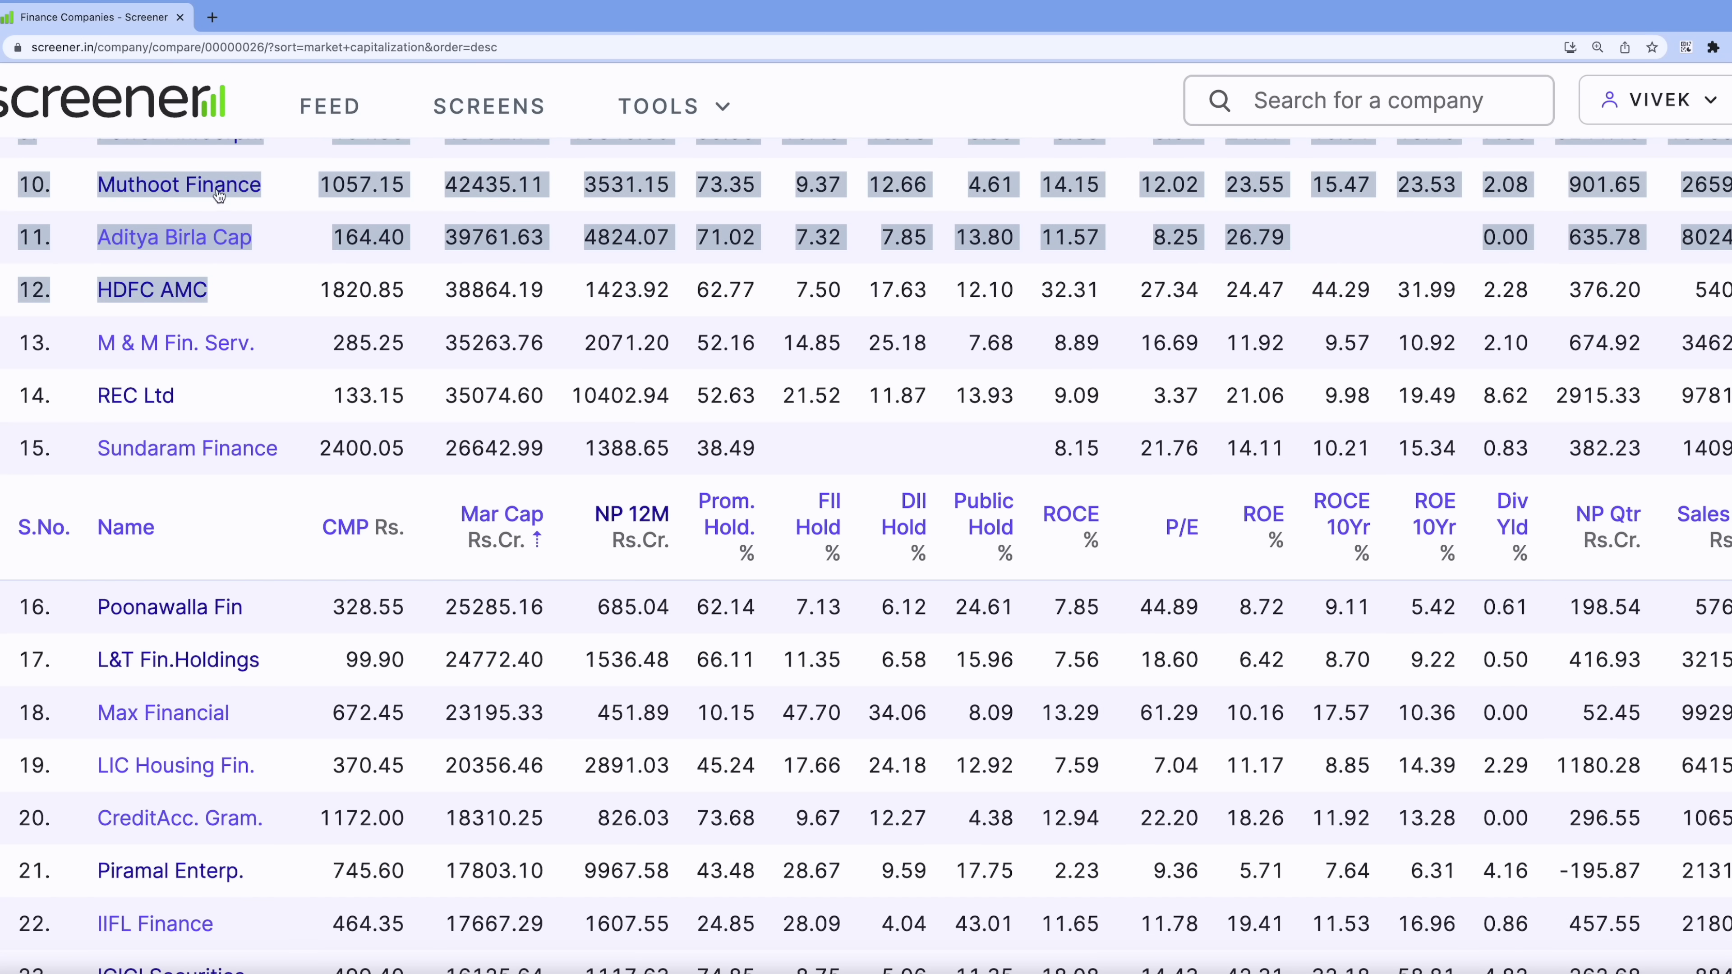
# - Create a new stock screen and enter "Debt to equity < 0.25 AND" as the first query condition
pyautogui.scroll(10, 216, 194)
pyautogui.click(463, 121)
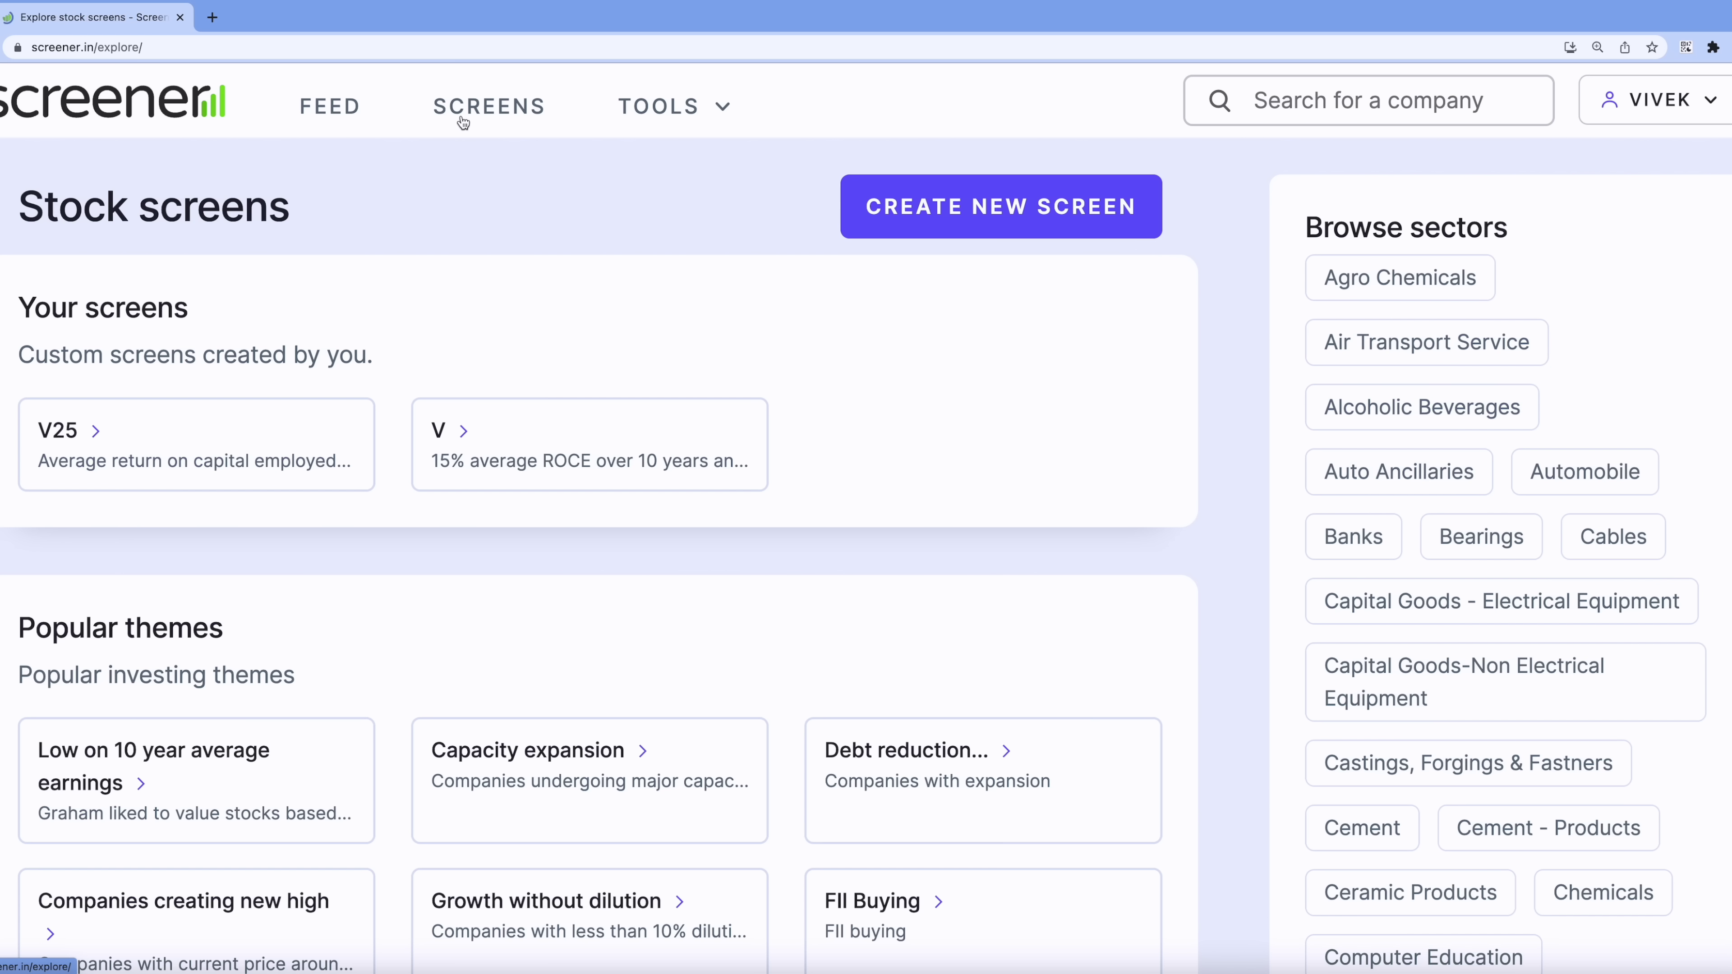
pyautogui.click(914, 201)
pyautogui.click(415, 353)
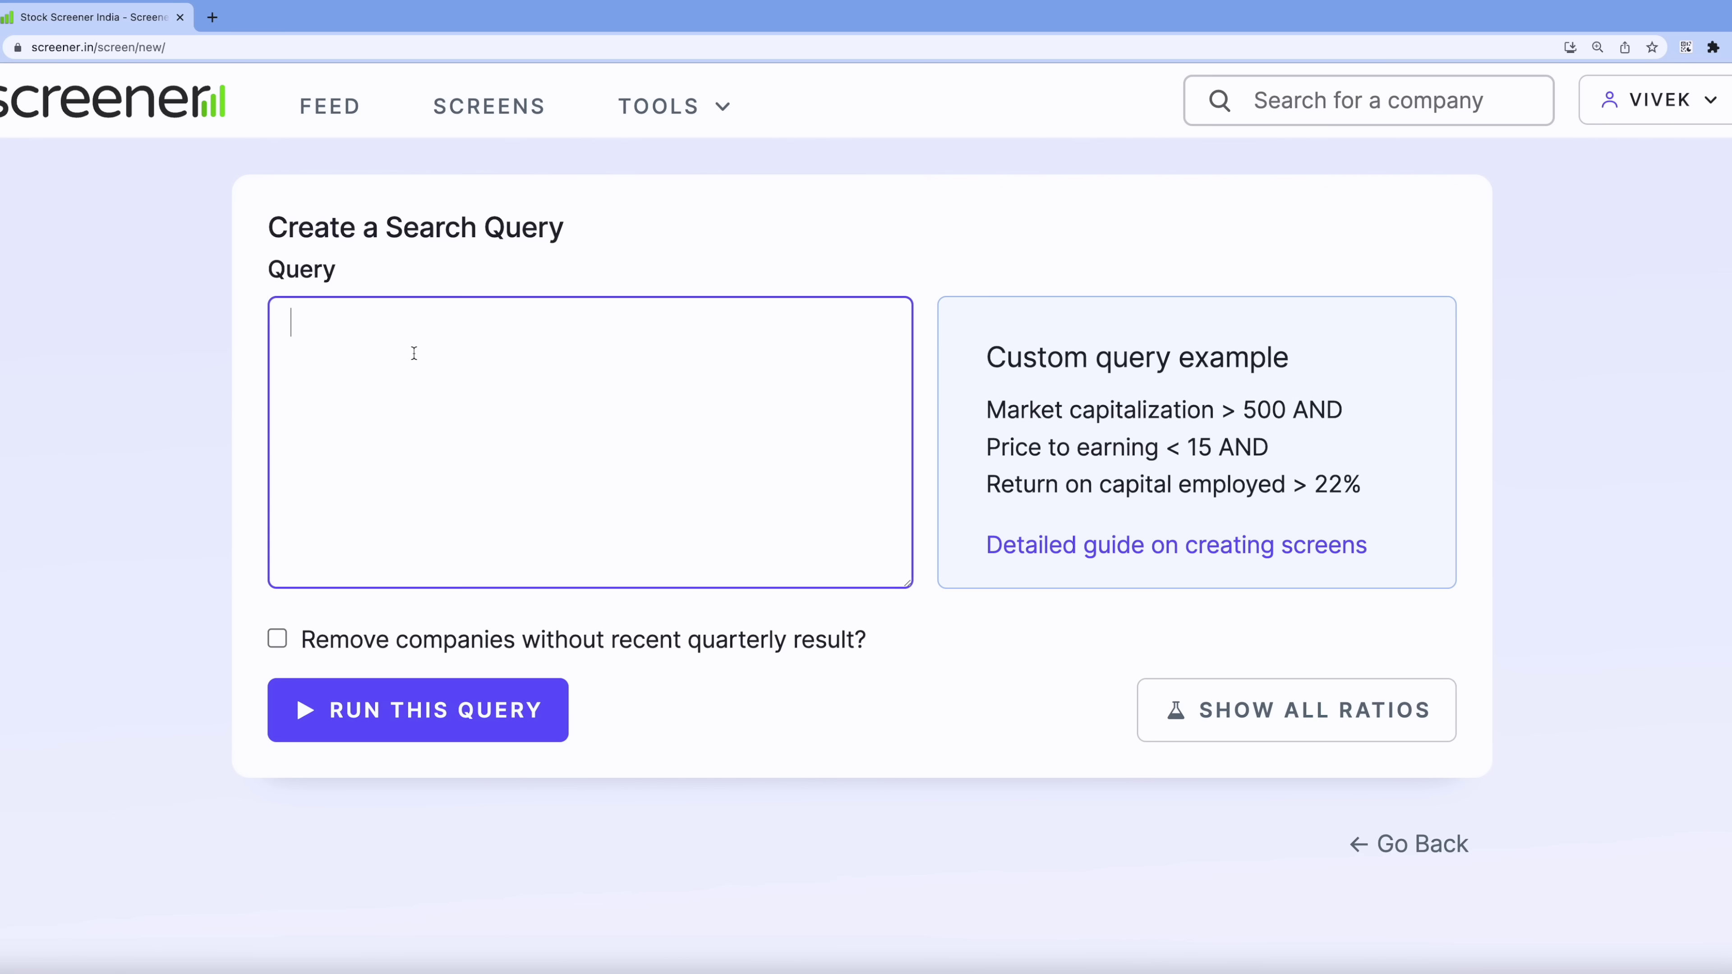
pyautogui.write('debt')
pyautogui.press('Down')
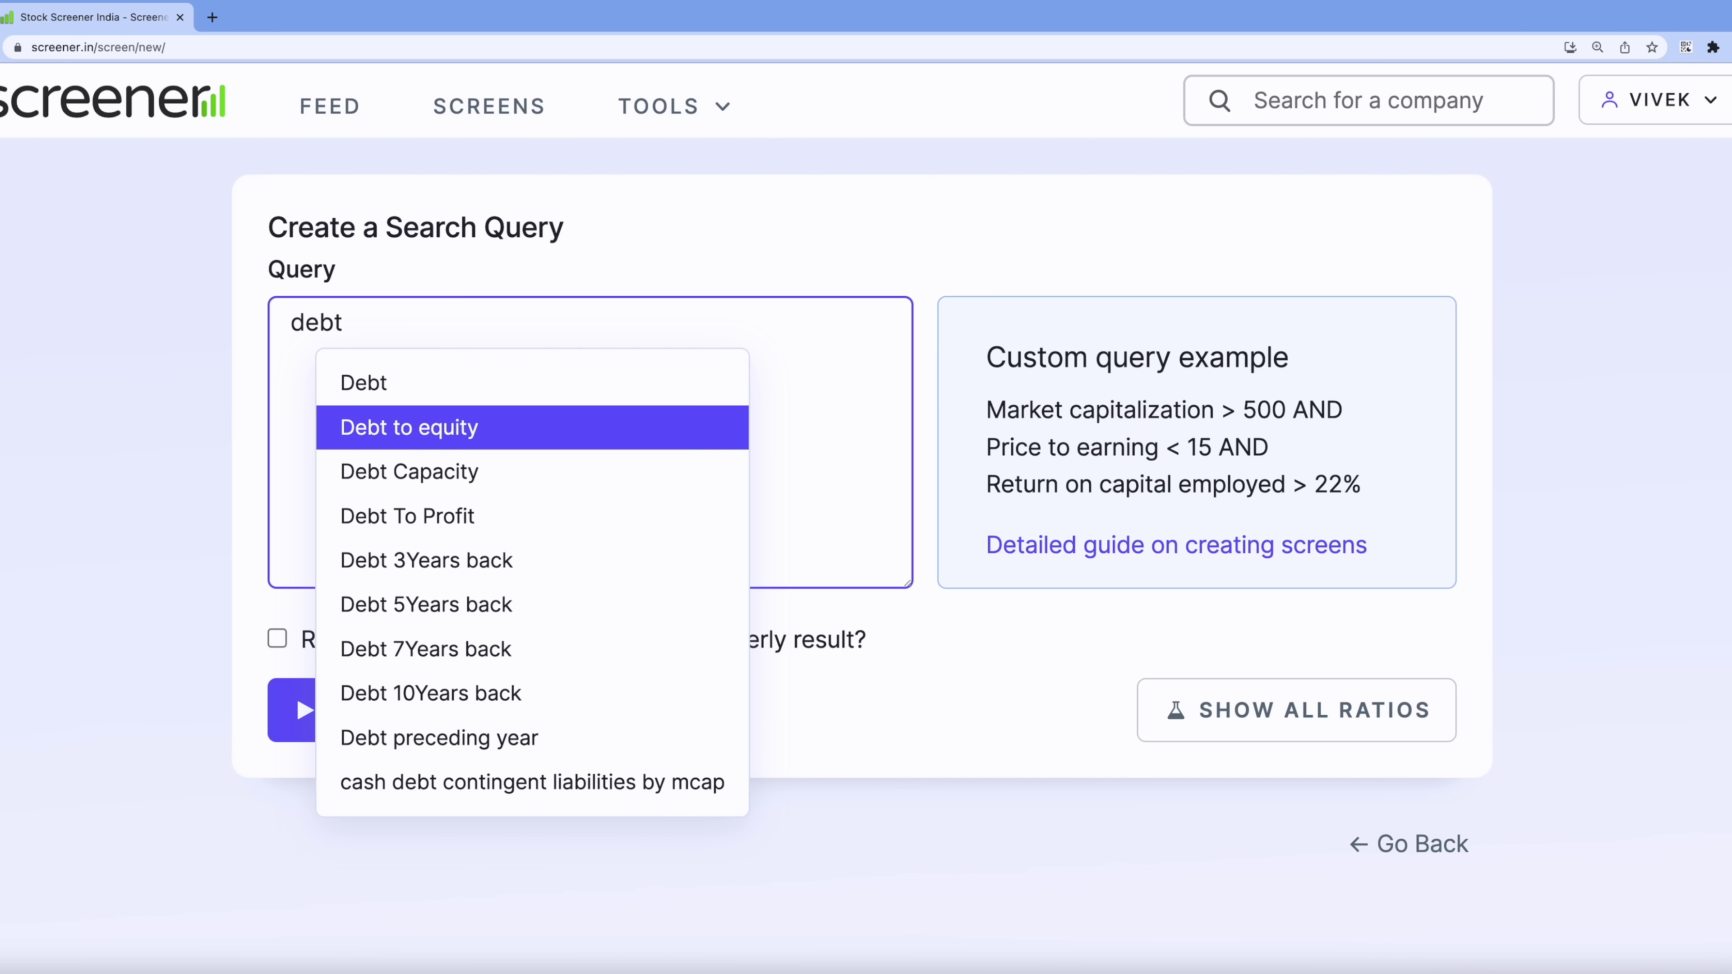
pyautogui.press('Return')
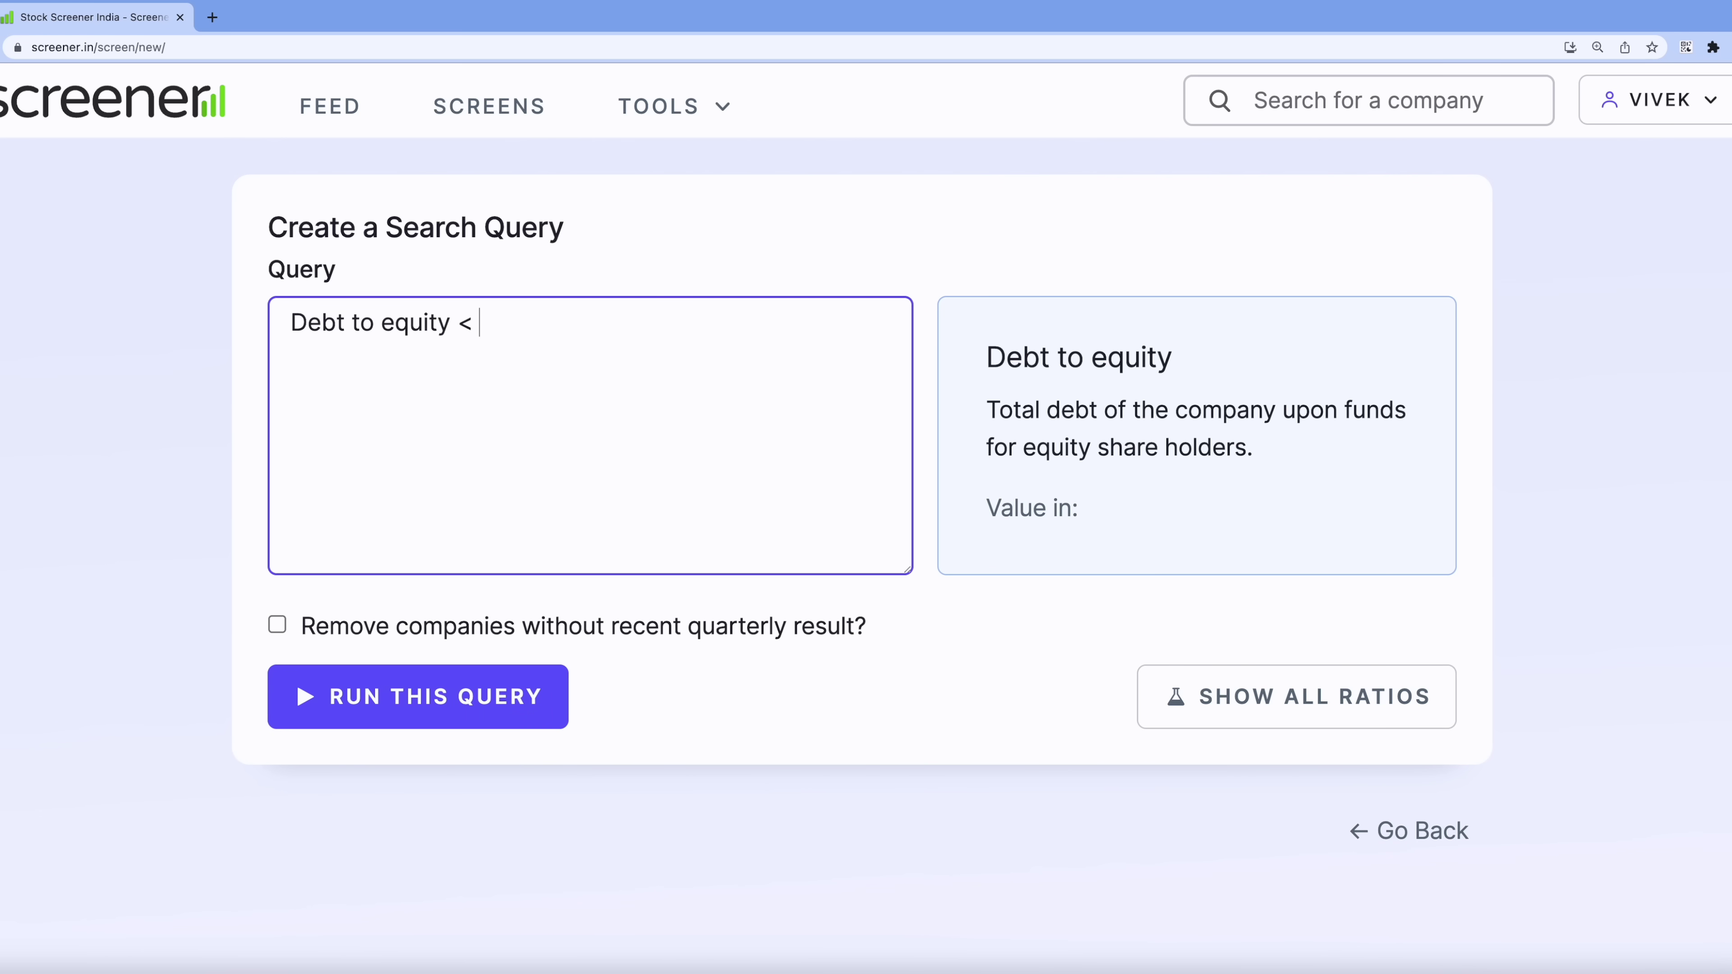
pyautogui.write('< 0.25 AND')
pyautogui.press('Return')
# - Add the condition "Return on capital employed > 20% AND" on the second line of the query
pyautogui.write('retur')
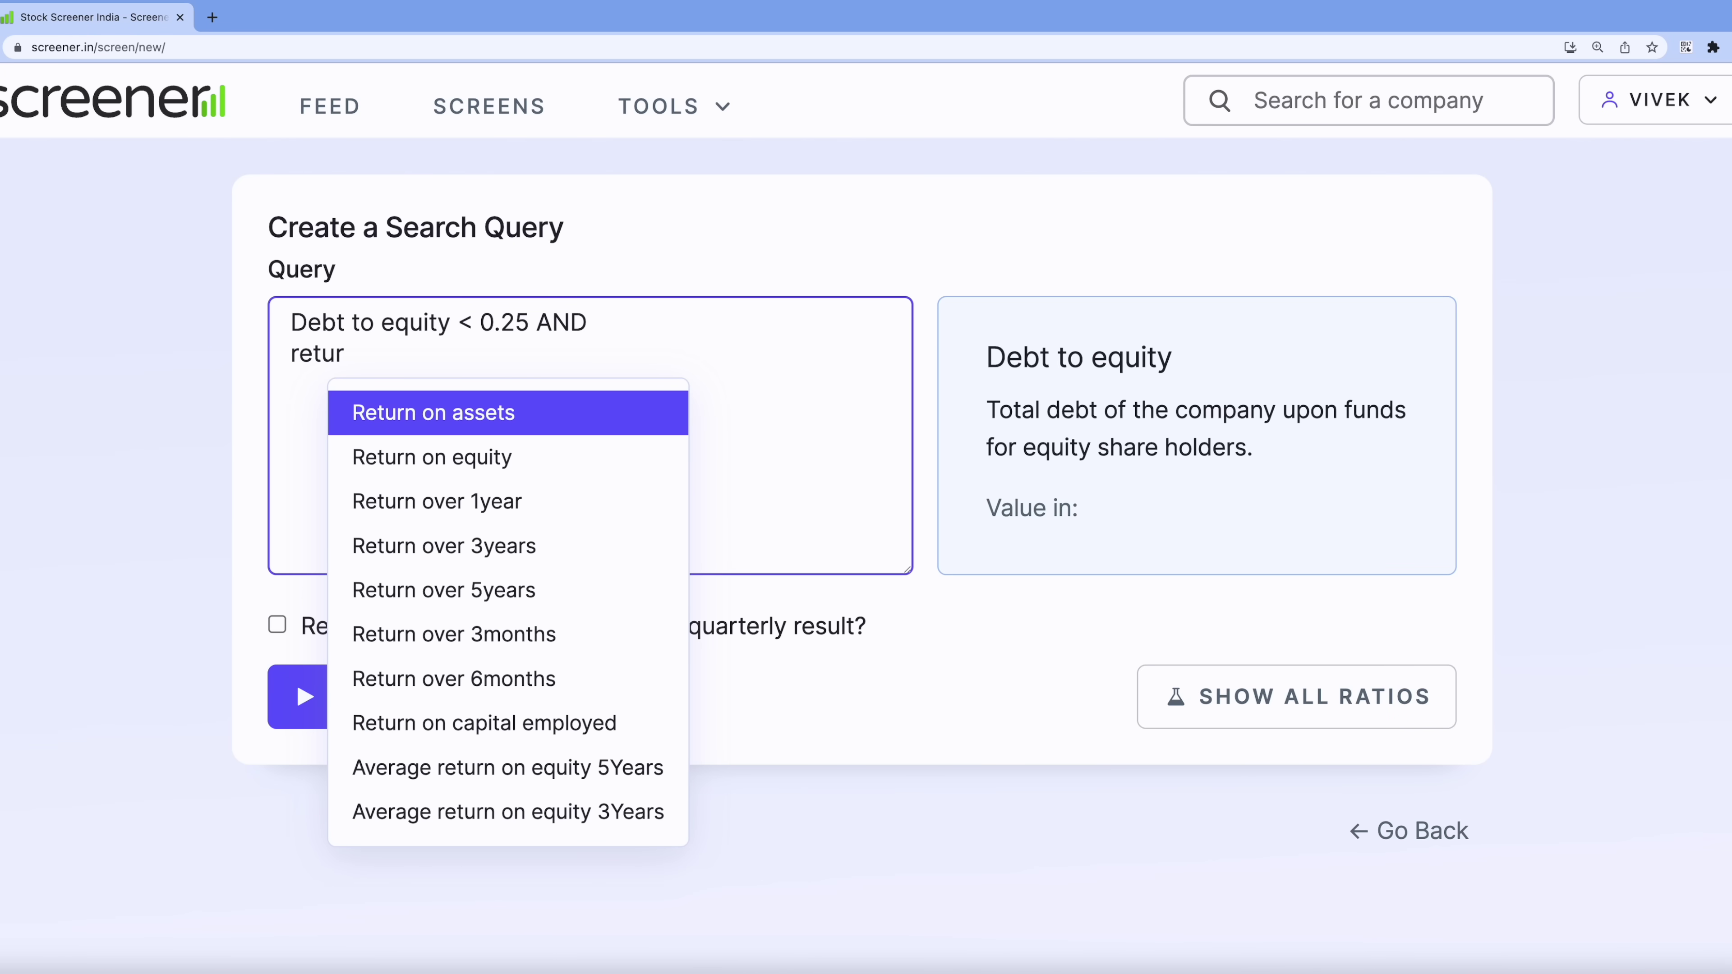
pyautogui.press('Down')
pyautogui.press('Down')
pyautogui.press('Down')
pyautogui.press('Down')
pyautogui.press('Down')
pyautogui.press('Down')
pyautogui.press('Down')
pyautogui.press('Return')
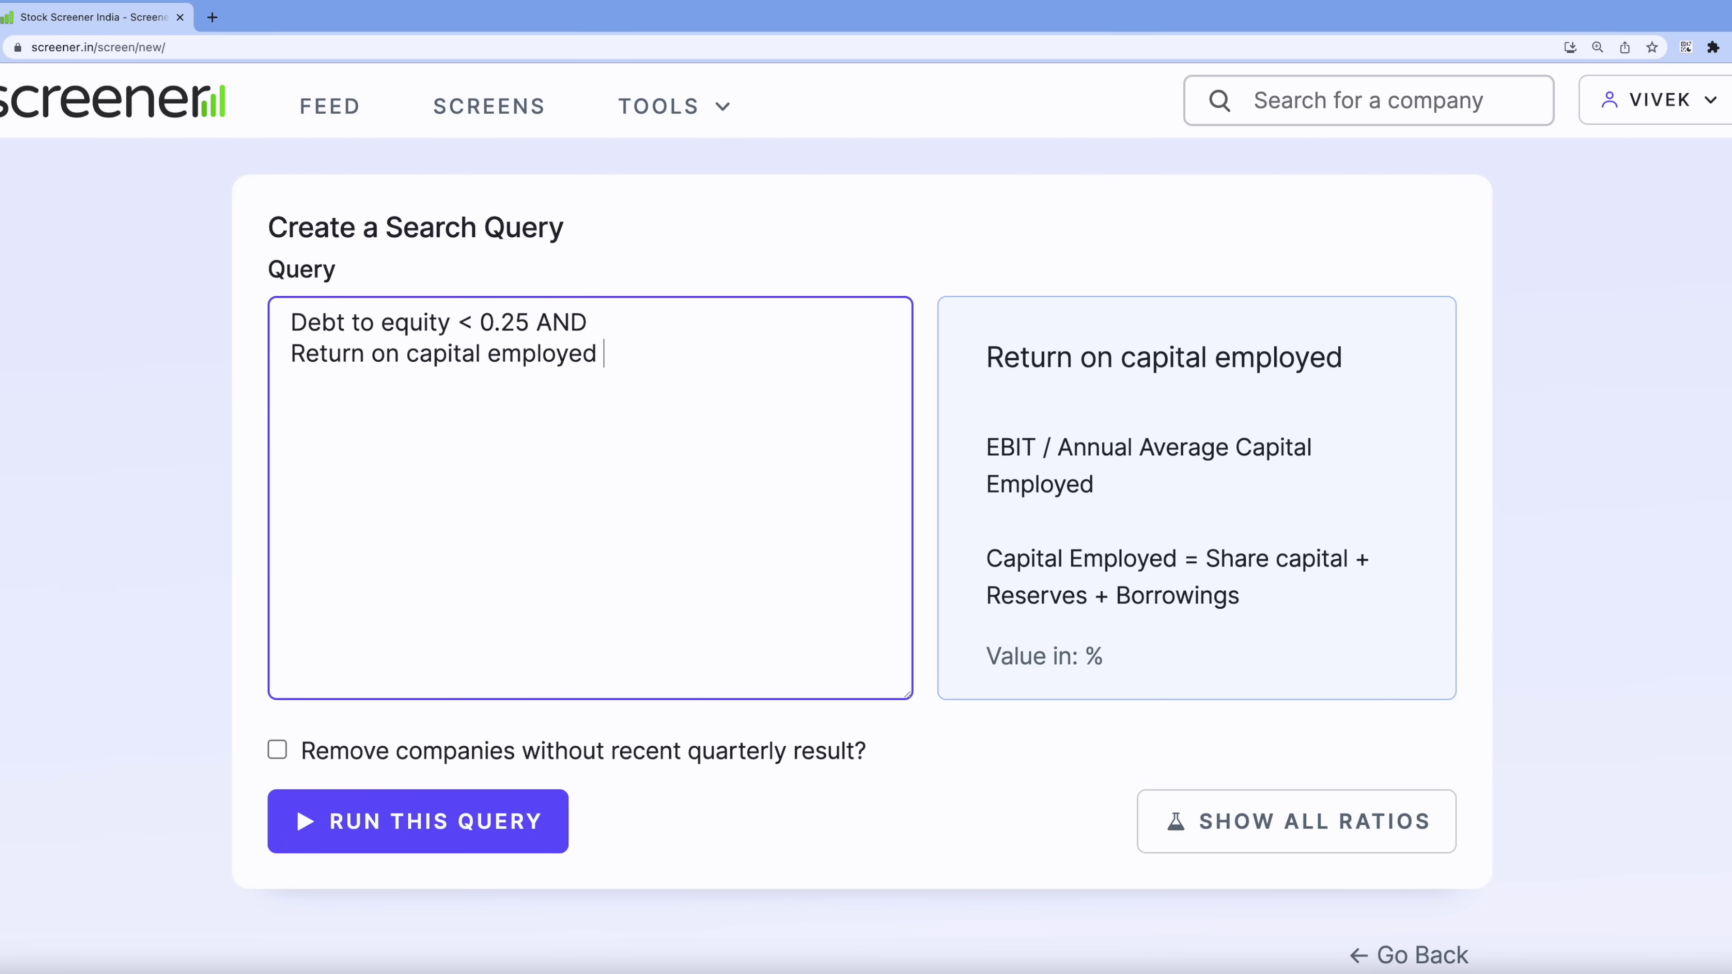
pyautogui.write('> 20% AND')
pyautogui.press('Return')
# - Add the condition "Net profit > 200 AND" on the third line of the query
pyautogui.write('net')
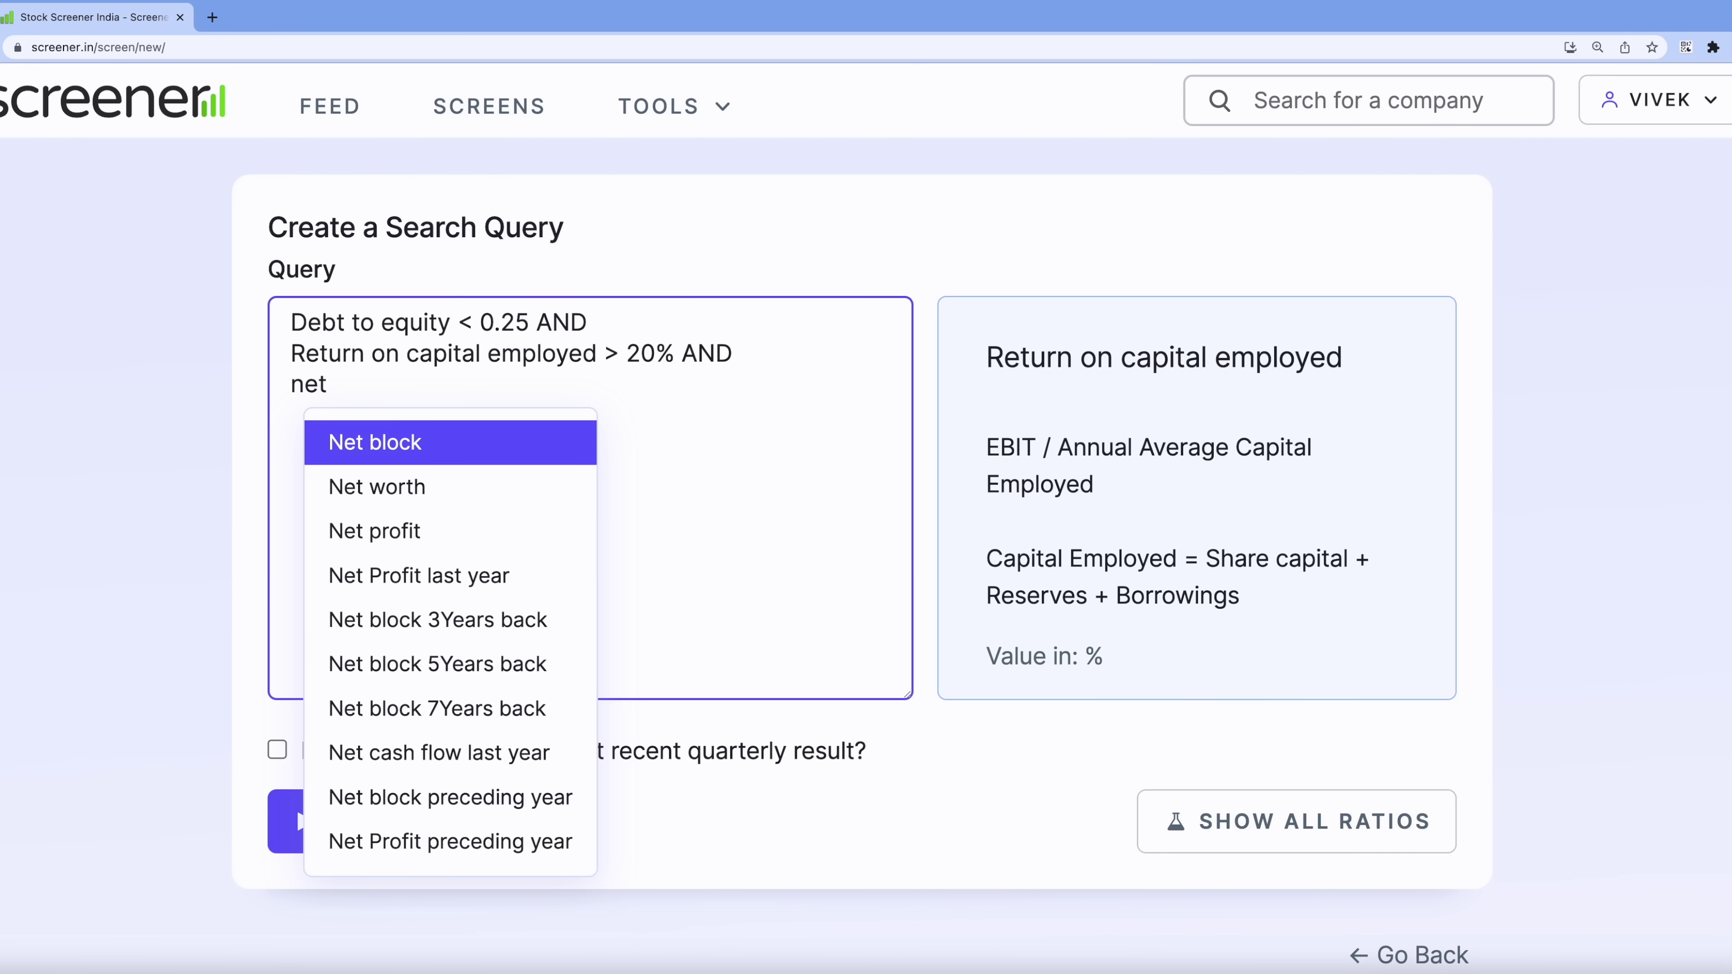
pyautogui.press('Down')
pyautogui.press('Down')
pyautogui.press('Return')
pyautogui.write('> 200 AND')
pyautogui.press('Return')
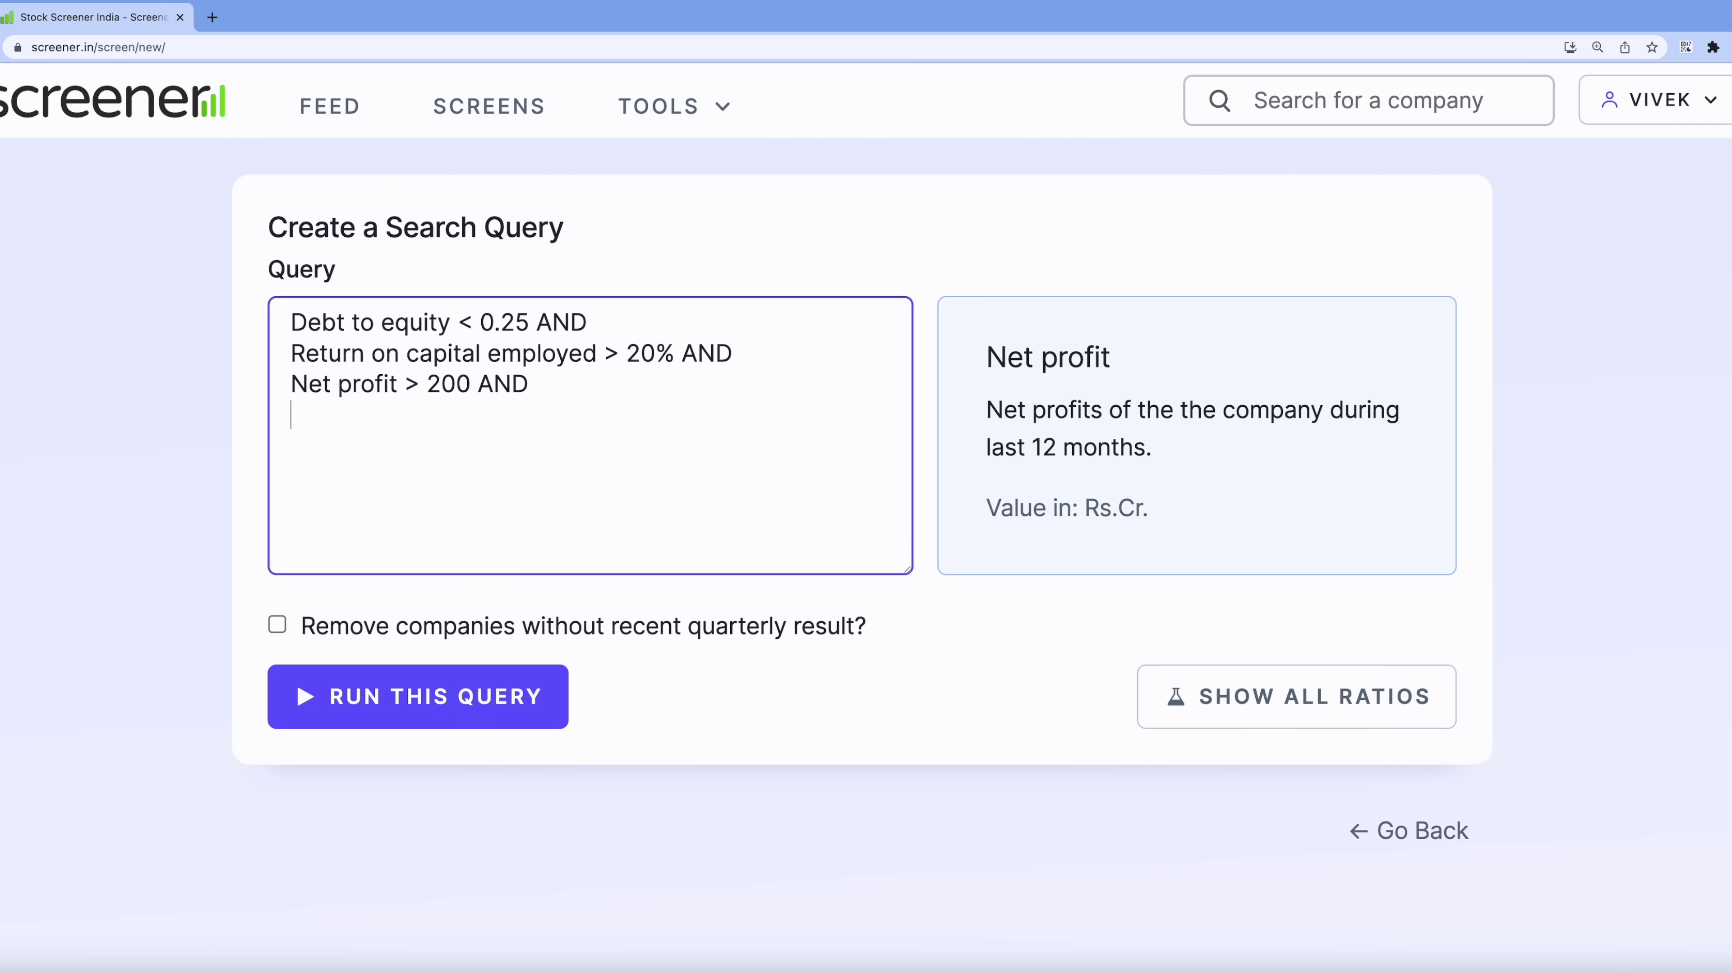
# - Add the condition "Public holding < 30% AND" on the fourth line of the query
pyautogui.write('pub')
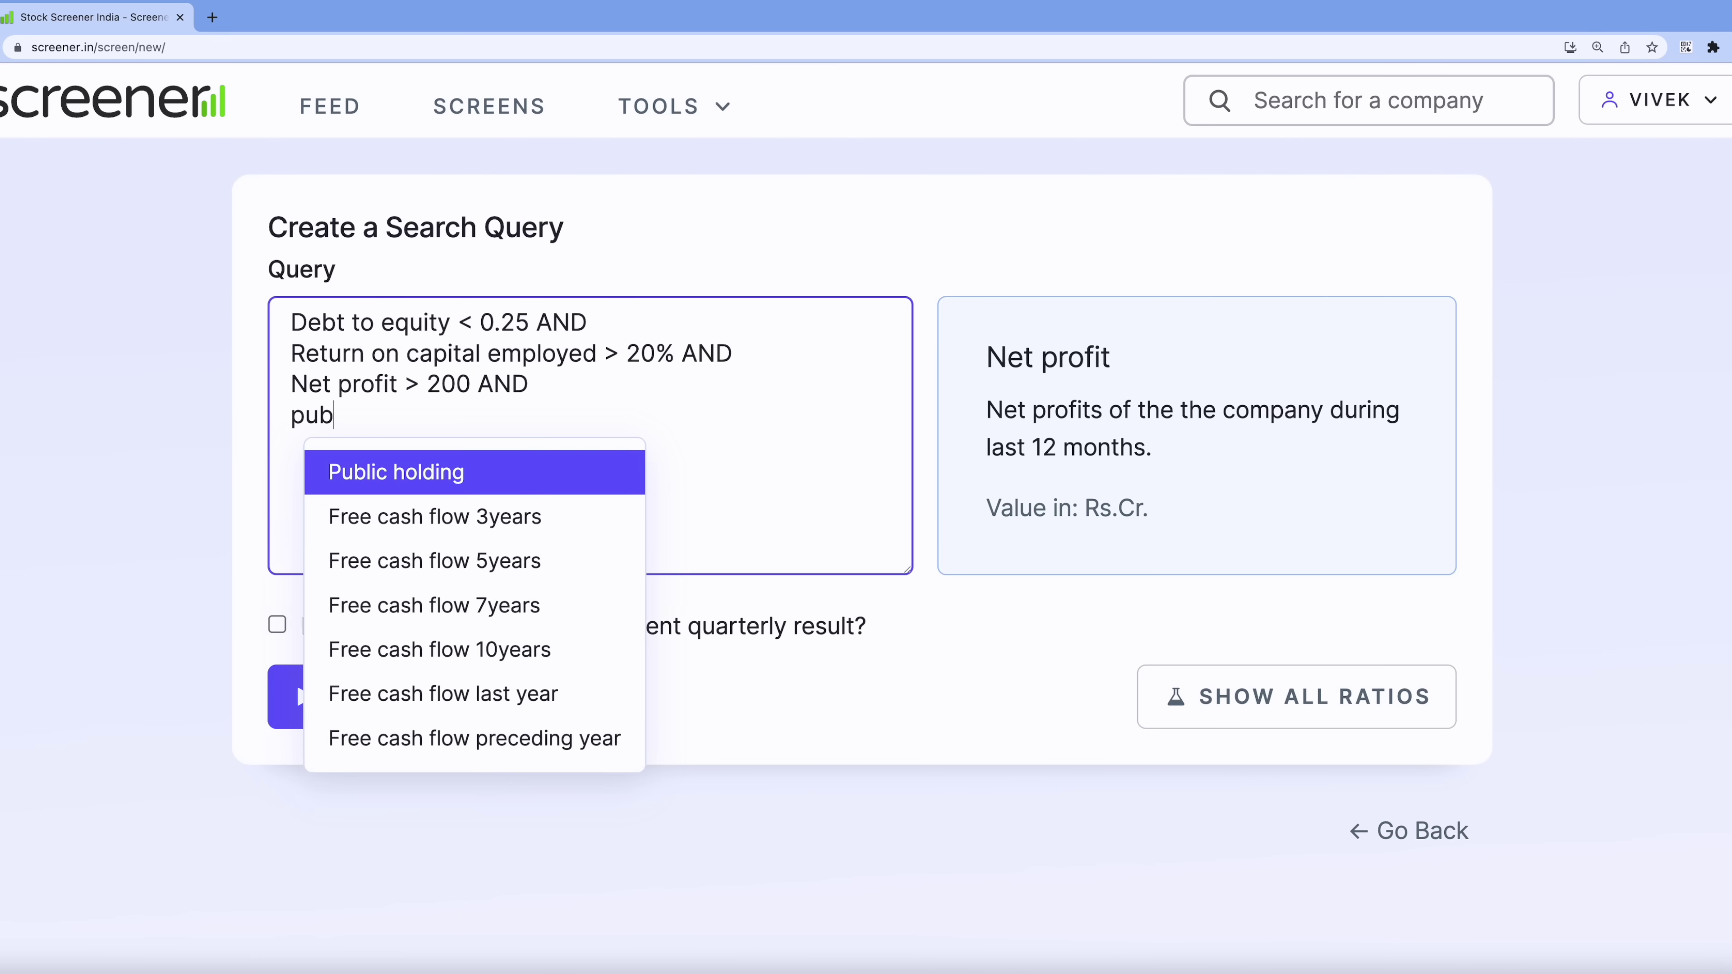
pyautogui.press('Return')
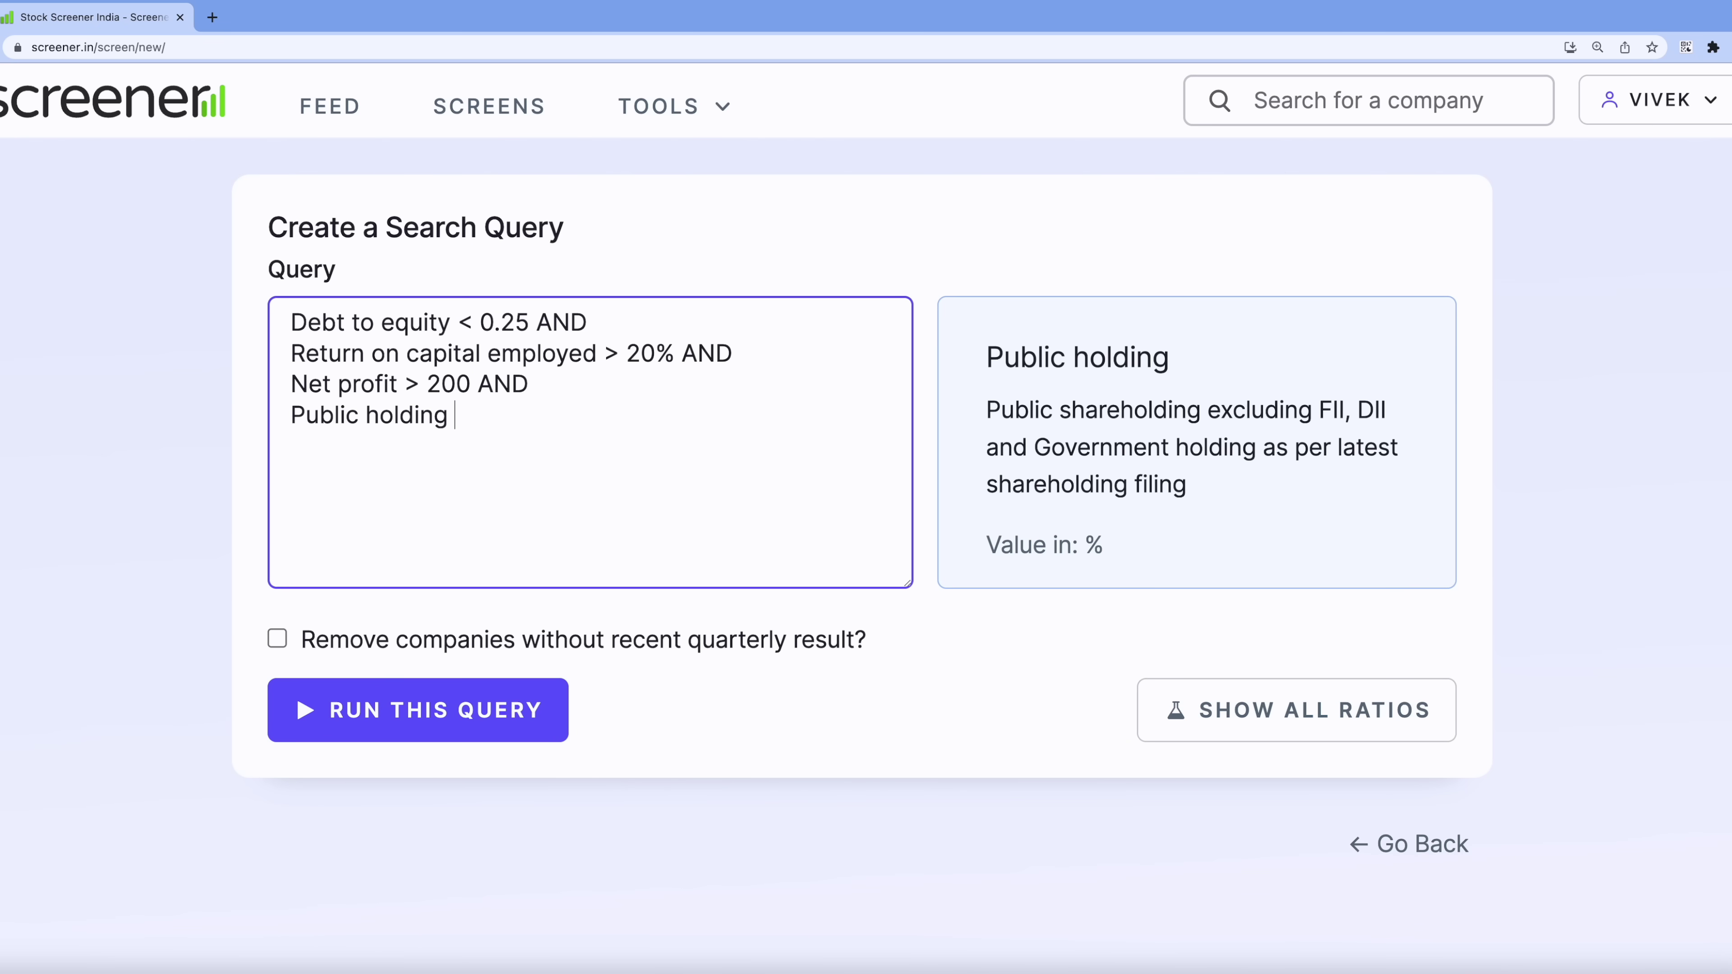
pyautogui.write('< 30% AND')
pyautogui.press('Return')
# - Complete the query with the final condition "Pledged percentage < 10%"
pyautogui.write('pled')
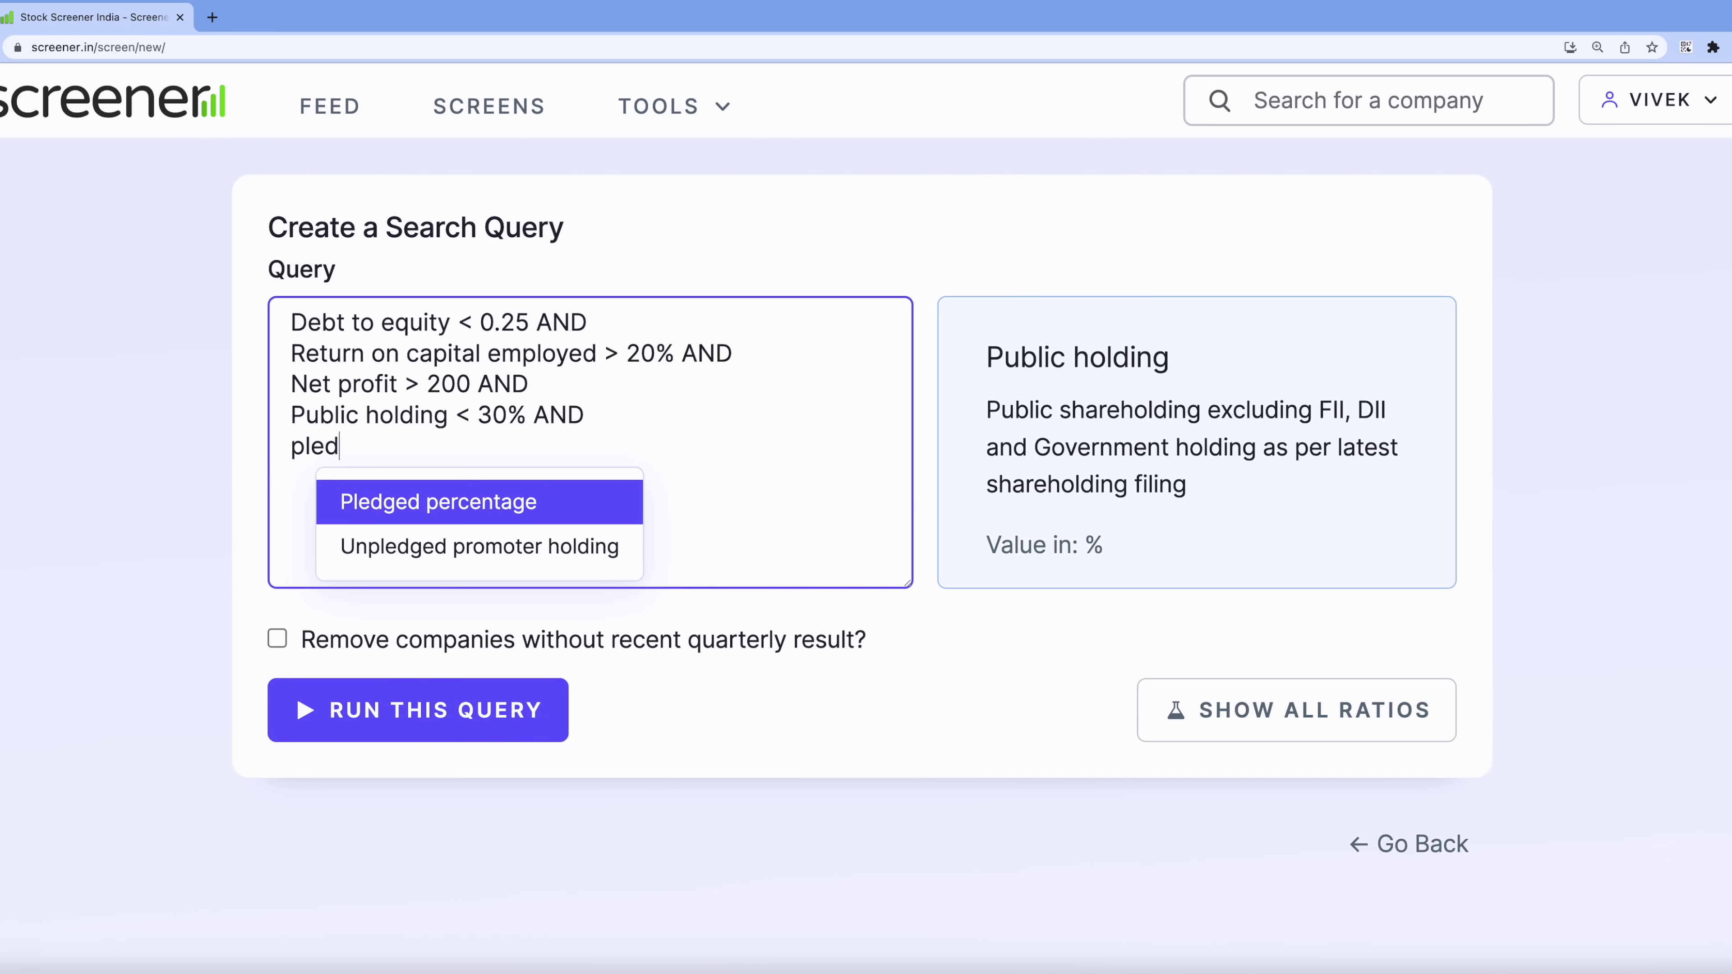
pyautogui.press('Return')
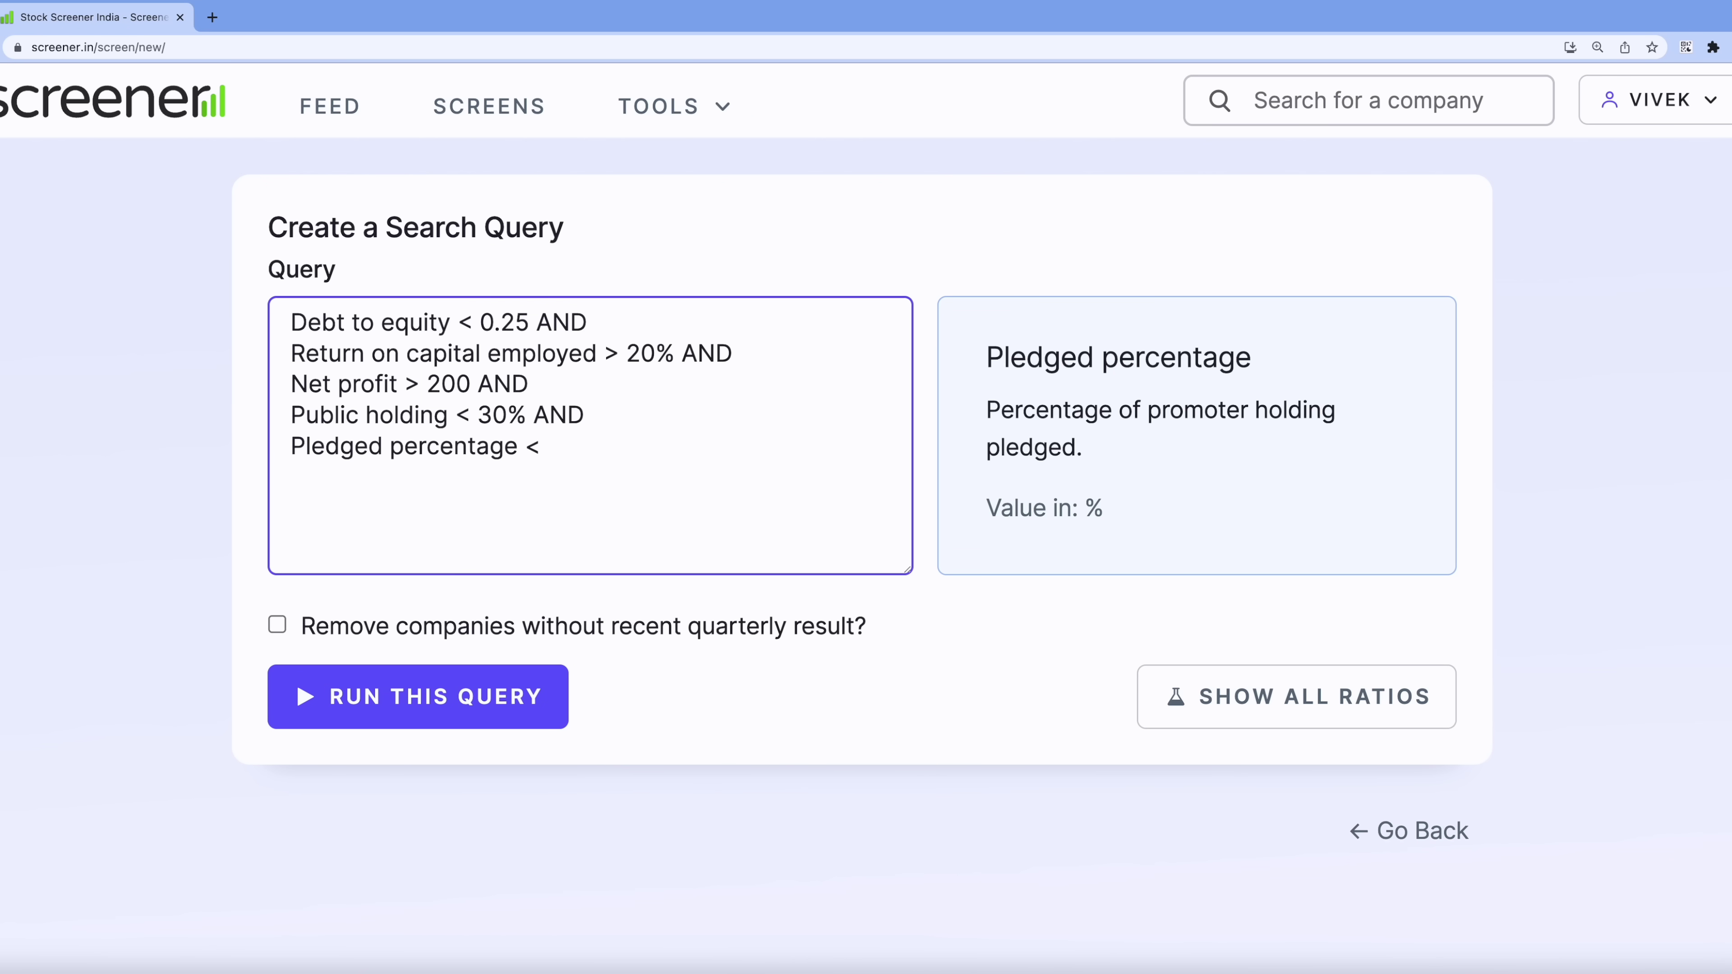
pyautogui.write('< 10%')
# - Run the five-condition query and highlight the number of results found
pyautogui.hotkey('shift', 'End')
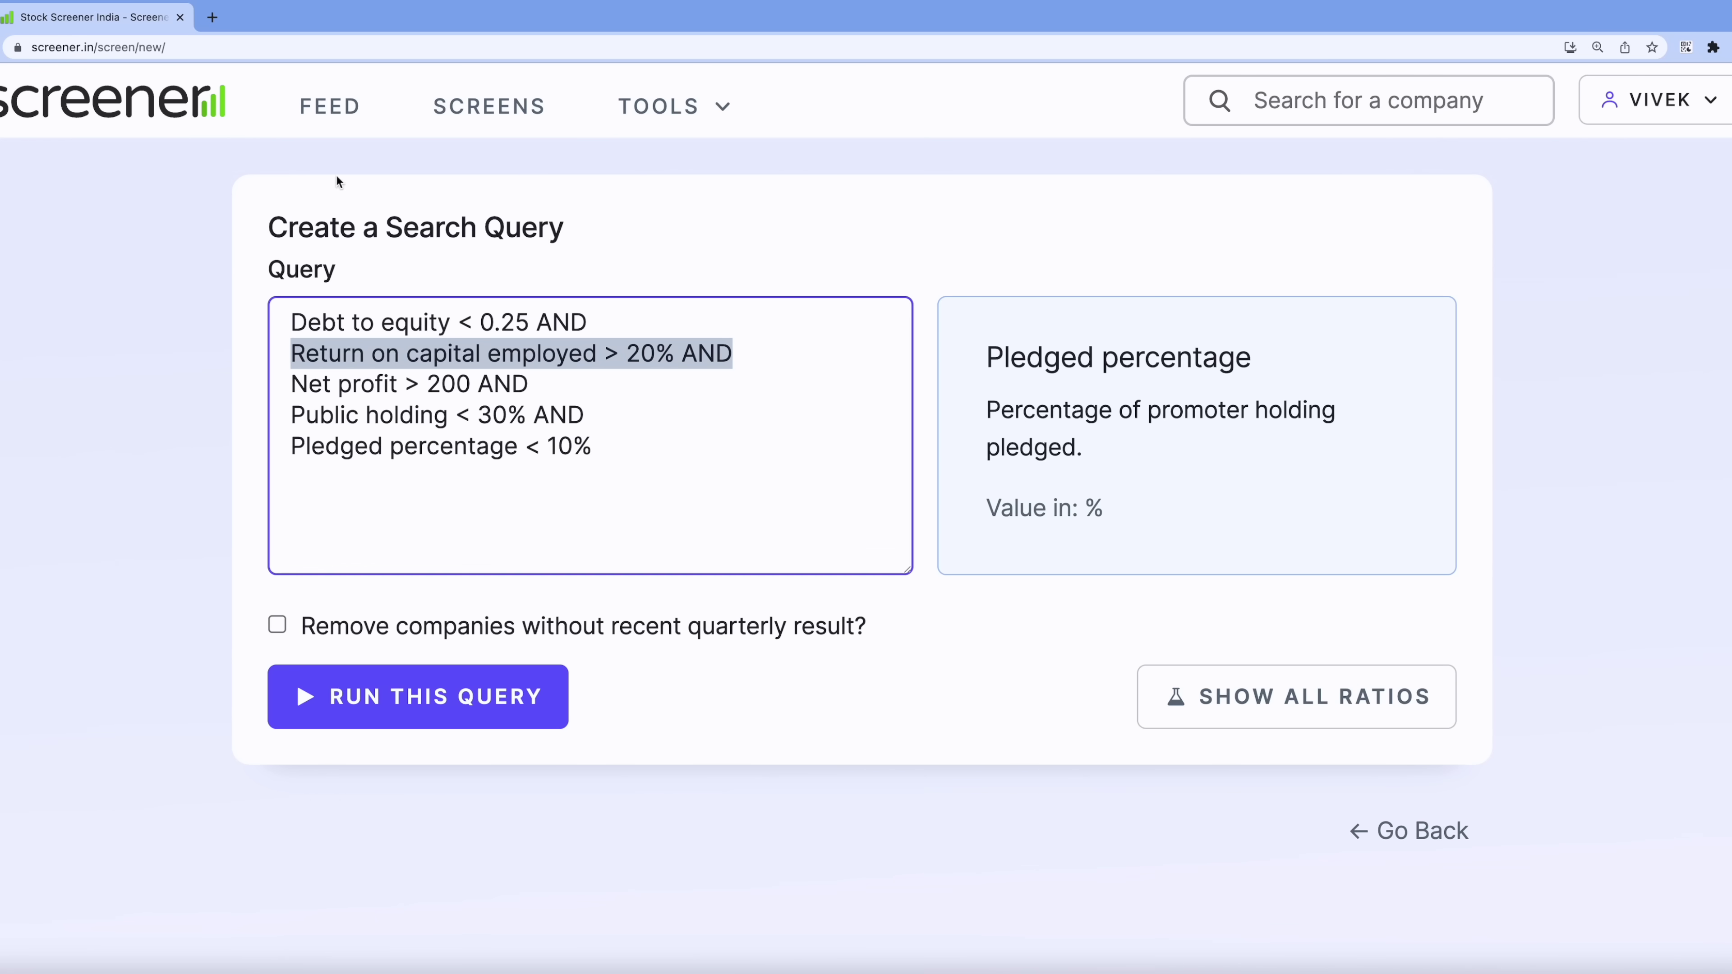
pyautogui.click(344, 684)
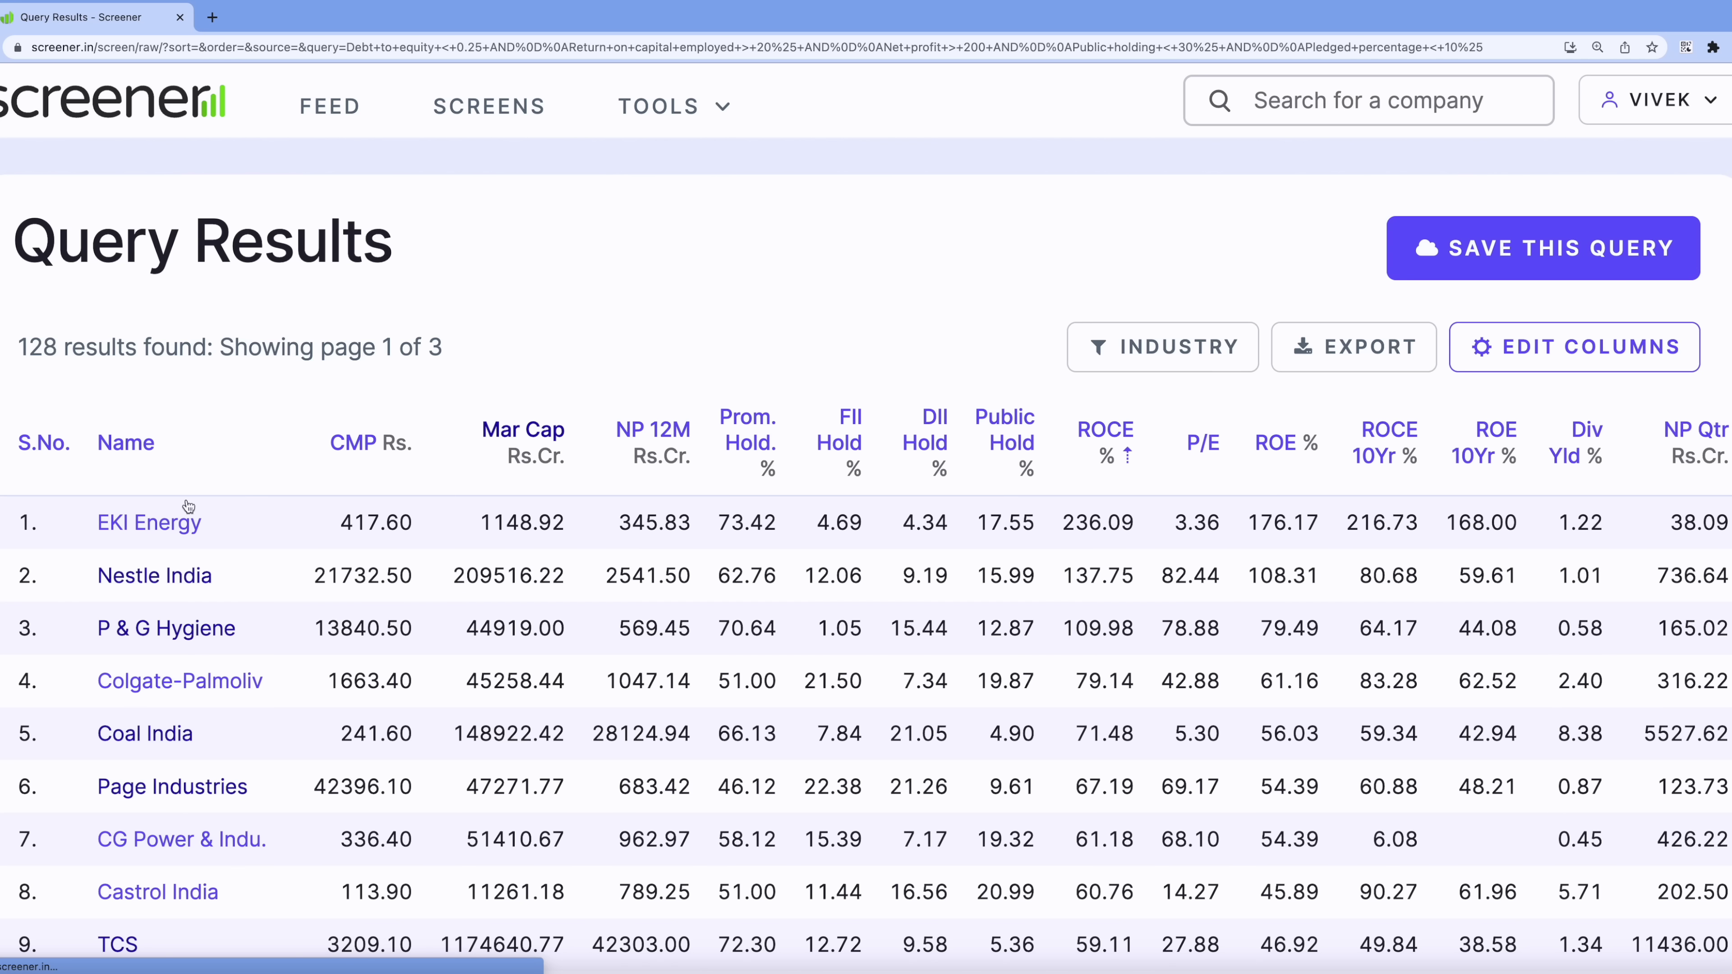
pyautogui.moveTo(15, 349); pyautogui.dragTo(53, 346)
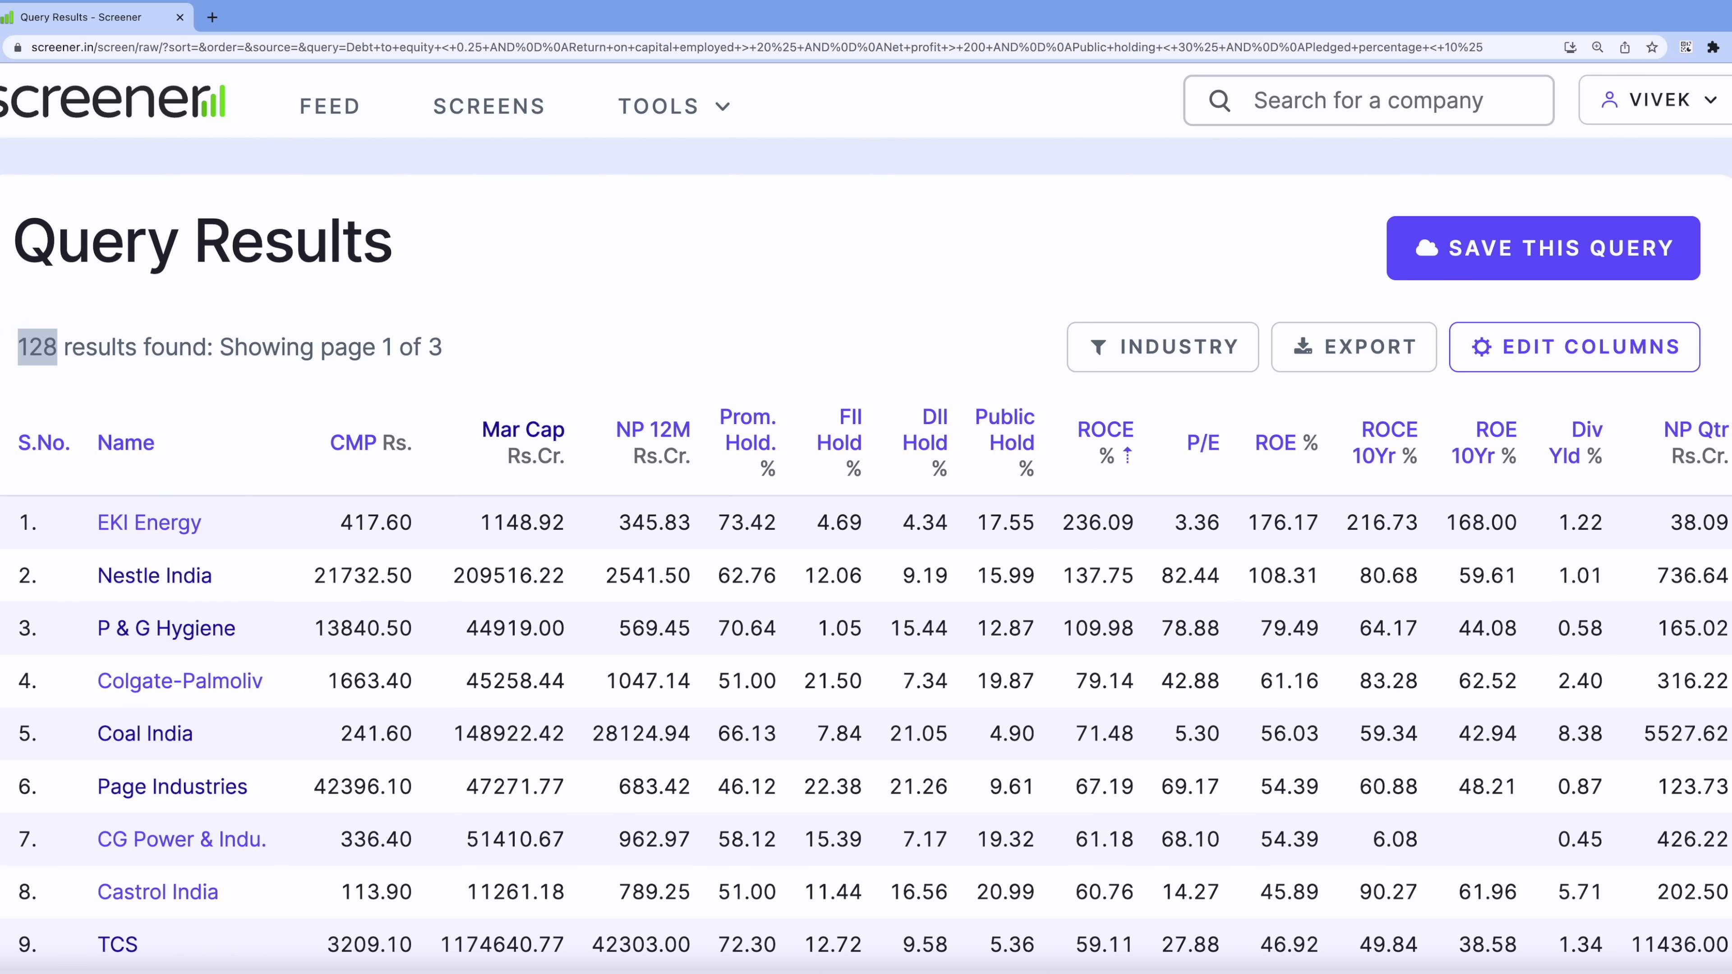